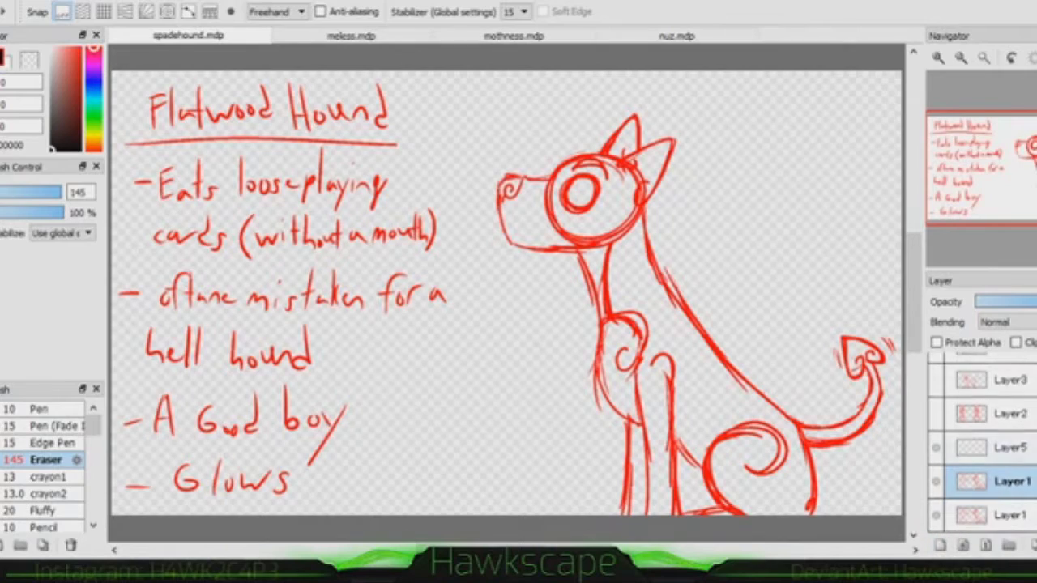
Nudge the hound sketch slightly upward, fade its layer and make Layer5 active with the Pen.
left_click_drag(623, 337, 615, 321)
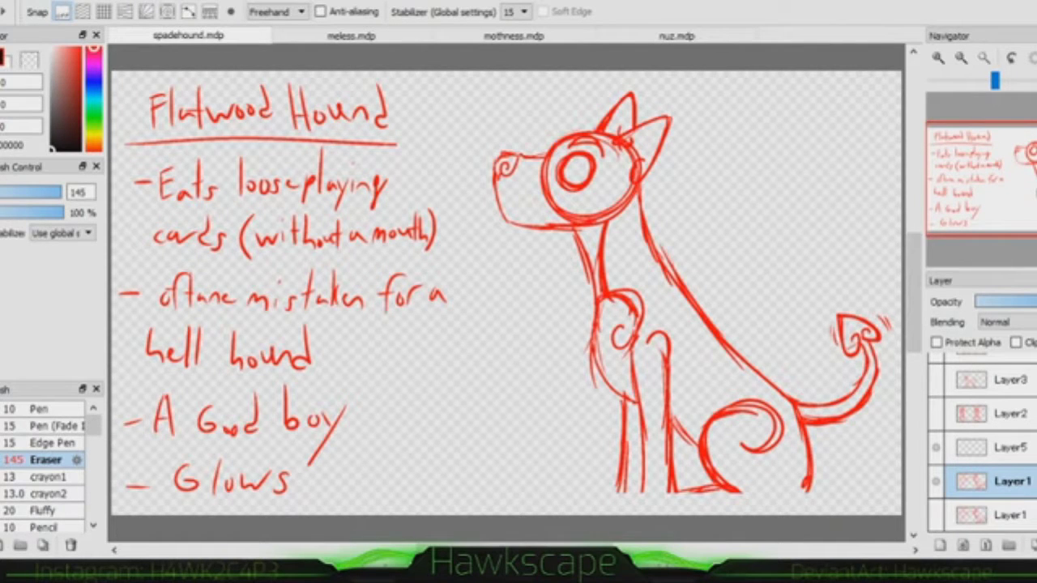
left_click(996, 447)
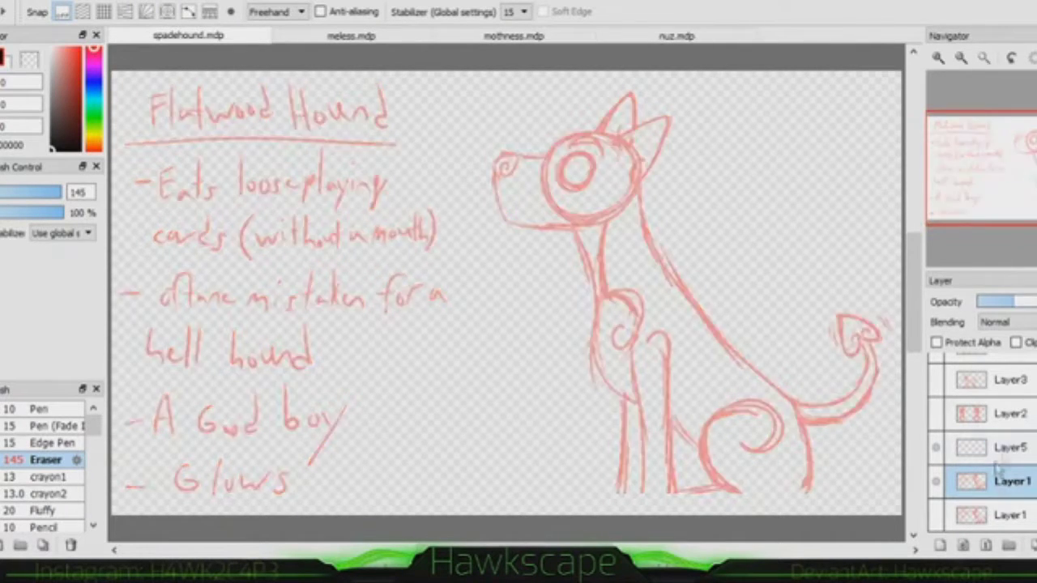
key("e")
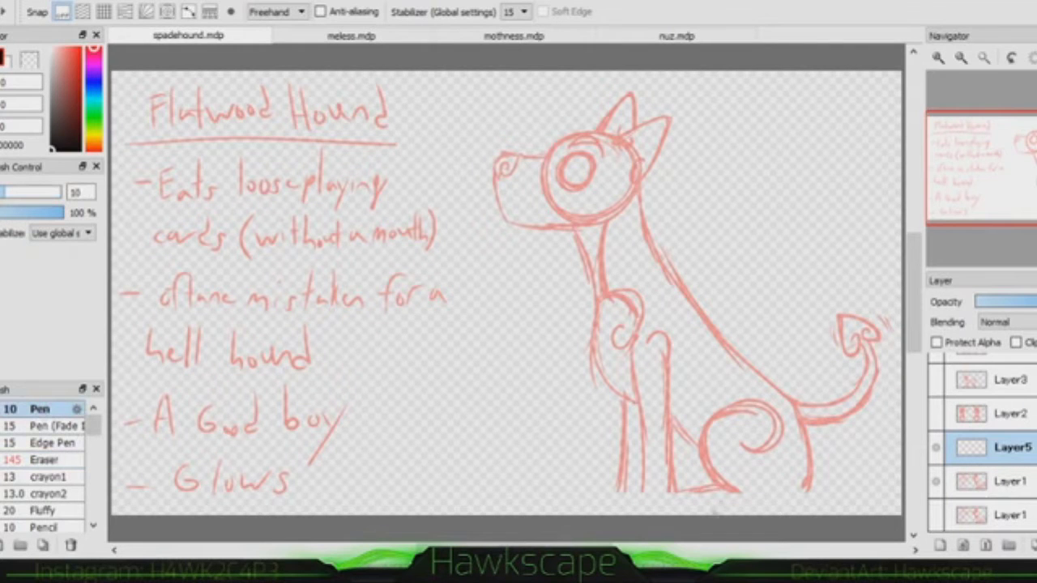
scroll(728, 491, "up", 2)
mouse_move(681, 369)
left_mouse_down()
mouse_move(635, 407)
mouse_move(686, 429)
mouse_move(523, 448)
left_mouse_up()
key("ctrl+z")
mouse_move(579, 221)
left_mouse_down()
mouse_move(552, 220)
mouse_move(541, 269)
mouse_move(542, 429)
mouse_move(522, 454)
left_mouse_up()
key("ctrl+z")
key("ctrl+z")
Fade the sketch layer and ink the spiral thigh and hind foot on Layer5.
left_click(1013, 481)
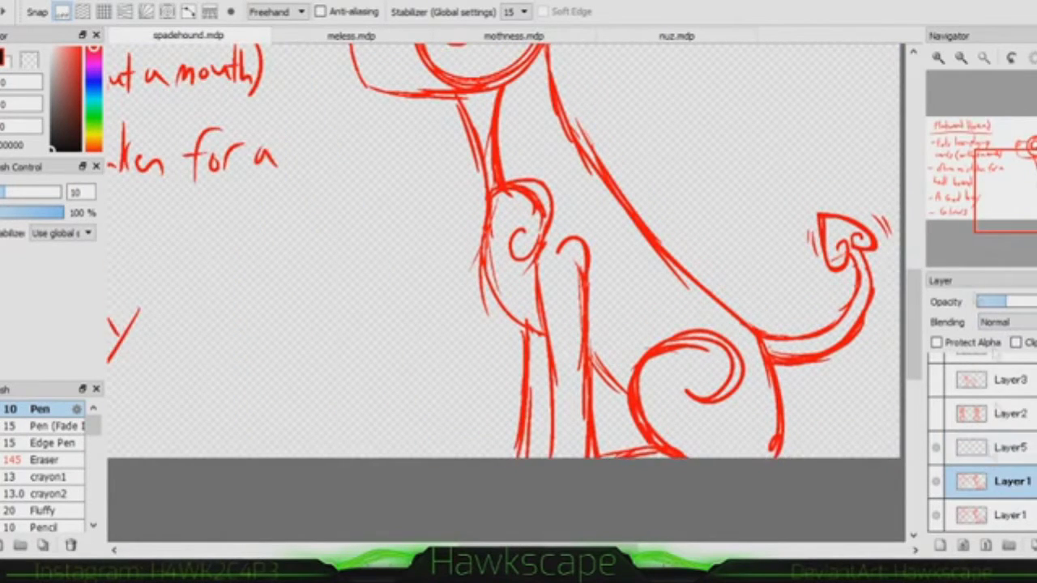
left_click(1012, 447)
mouse_move(684, 395)
left_mouse_down()
mouse_move(676, 452)
mouse_move(703, 393)
mouse_move(607, 453)
left_mouse_up()
key("ctrl+z")
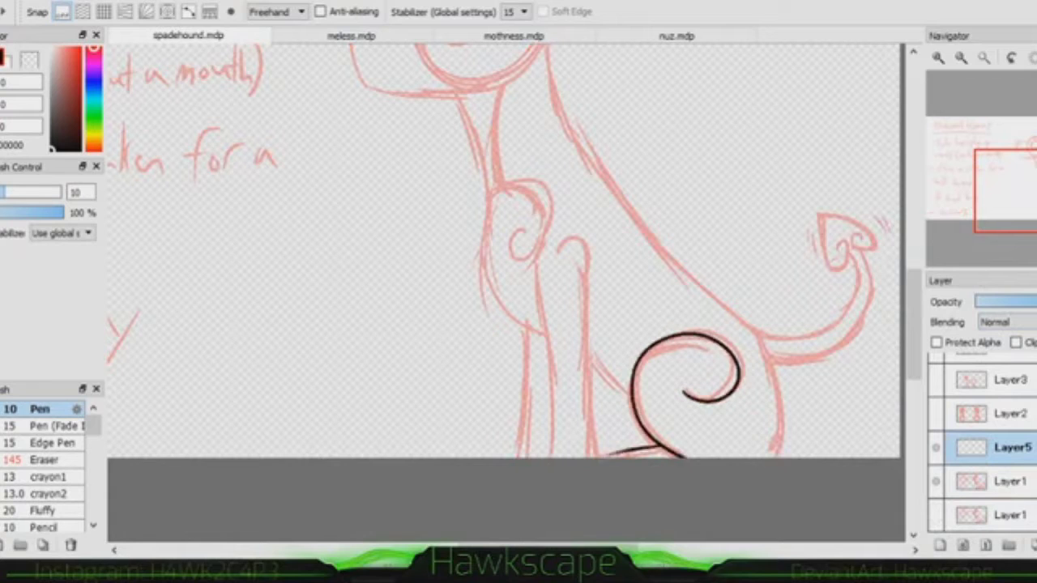
Ink both sides of the near front leg, redrawing its hooked back edge several times.
left_click_drag(558, 253, 598, 485)
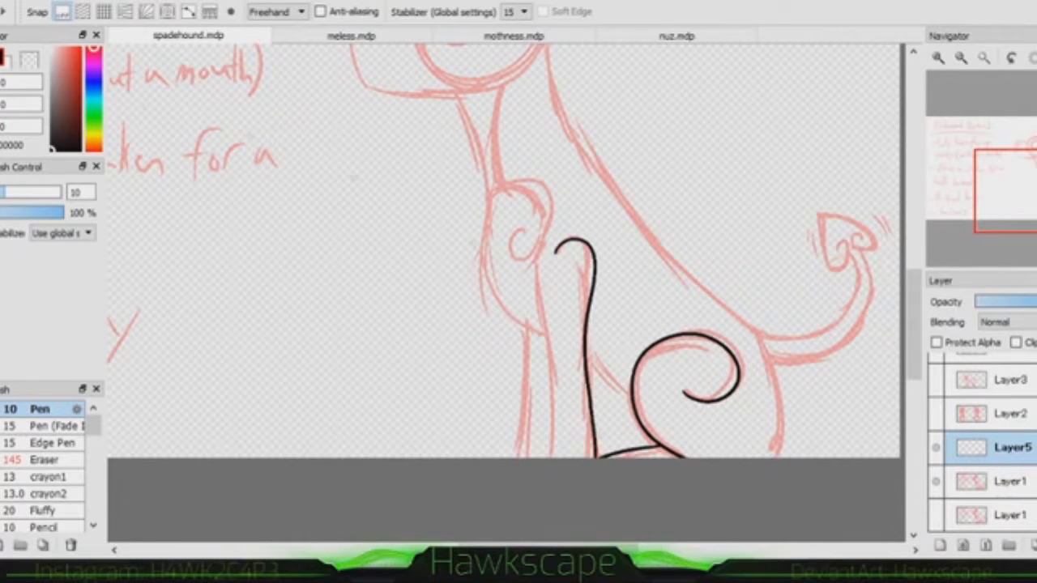
key("ctrl+z")
left_click_drag(591, 272, 598, 459)
key("ctrl+z")
mouse_move(553, 243)
left_mouse_down()
mouse_move(553, 459)
mouse_move(598, 459)
left_mouse_up()
key("ctrl+z")
mouse_move(558, 243)
left_mouse_down()
mouse_move(591, 283)
mouse_move(597, 459)
left_mouse_up()
key("ctrl+z")
left_click_drag(557, 243, 597, 459)
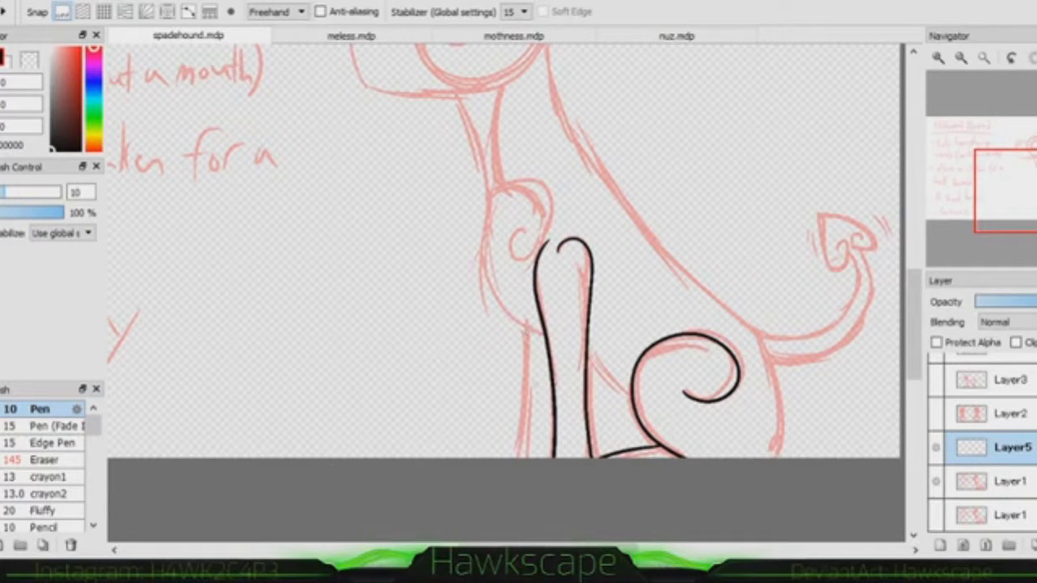
Ink the far front leg, the shoulder spiral, and the neck and chest contours.
left_click_drag(535, 328, 519, 458)
left_click_drag(550, 247, 518, 237)
left_click_drag(500, 85, 509, 195)
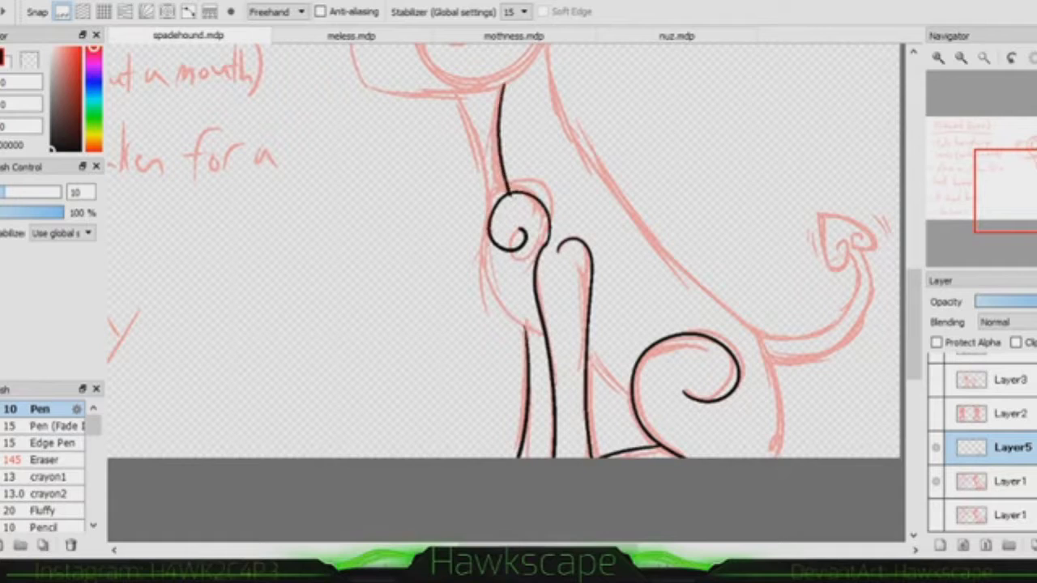
left_click_drag(455, 93, 545, 332)
Fade the sketch layer further and ink the hound's head with its round eye, muzzle, curled nose and near ear on Layer5.
left_click(1010, 482)
left_click(1009, 447)
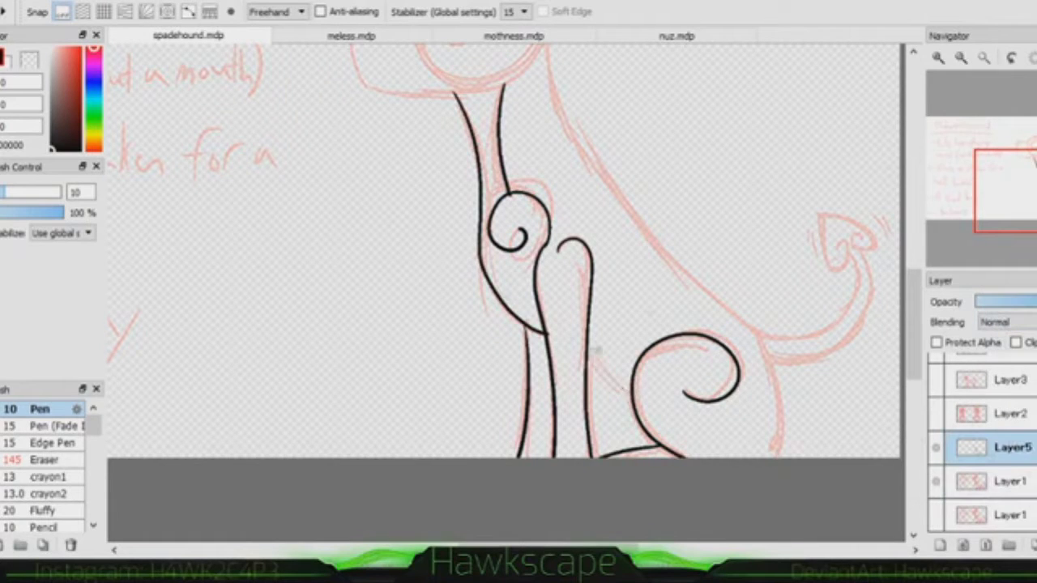
mouse_move(567, 185)
left_mouse_down()
mouse_move(503, 261)
mouse_move(568, 185)
left_mouse_up()
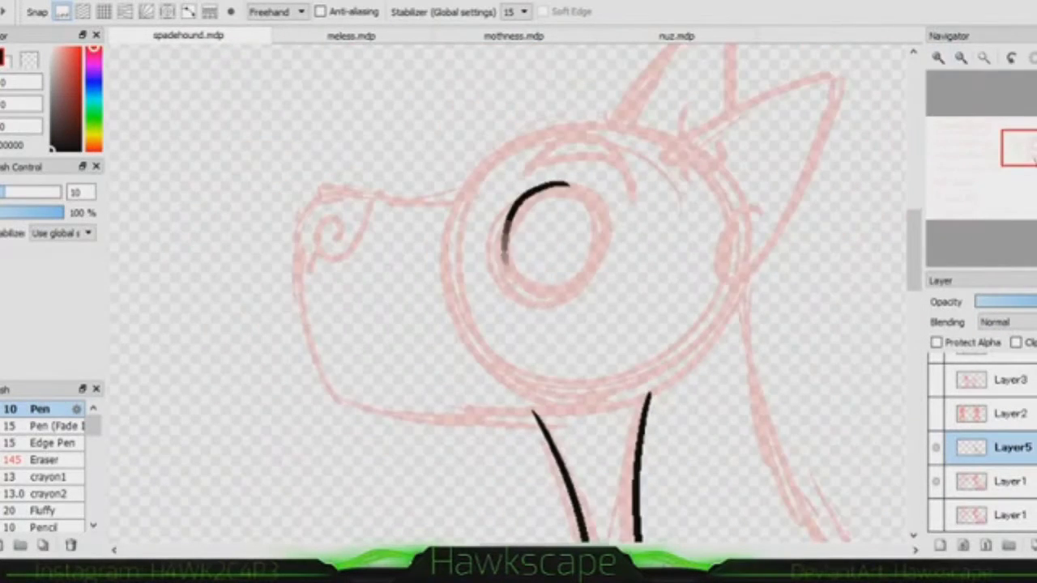
mouse_move(587, 125)
left_mouse_down()
mouse_move(373, 198)
mouse_move(328, 398)
mouse_move(707, 350)
left_mouse_up()
mouse_move(375, 199)
left_mouse_down()
mouse_move(309, 231)
mouse_move(328, 235)
left_mouse_up()
left_click_drag(300, 272, 323, 254)
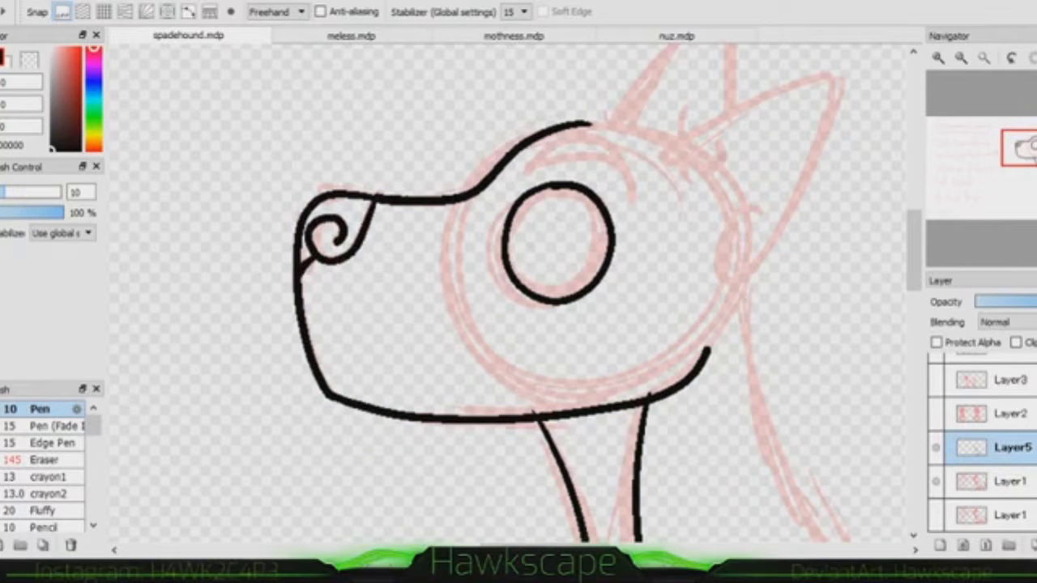
left_click_drag(729, 146, 755, 271)
mouse_move(751, 219)
left_mouse_down()
mouse_move(752, 271)
mouse_move(731, 316)
mouse_move(685, 304)
left_mouse_up()
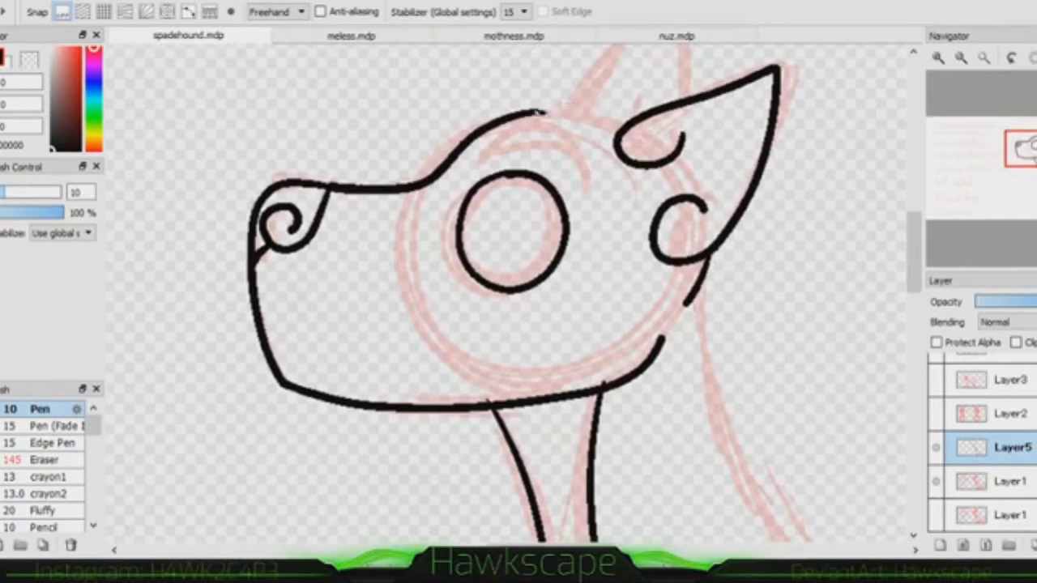
Ink the belly line and the hind foot's upper edge, erasing and redrawing the foot line.
left_click(964, 67)
left_click_drag(441, 347, 466, 405)
left_click_drag(486, 519, 567, 539)
left_click(964, 67)
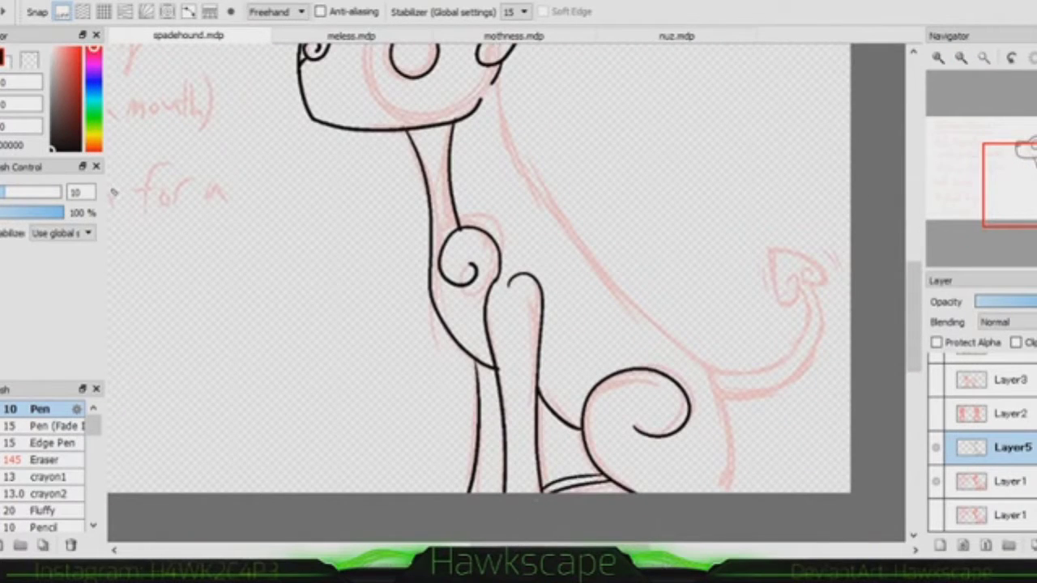
key("e")
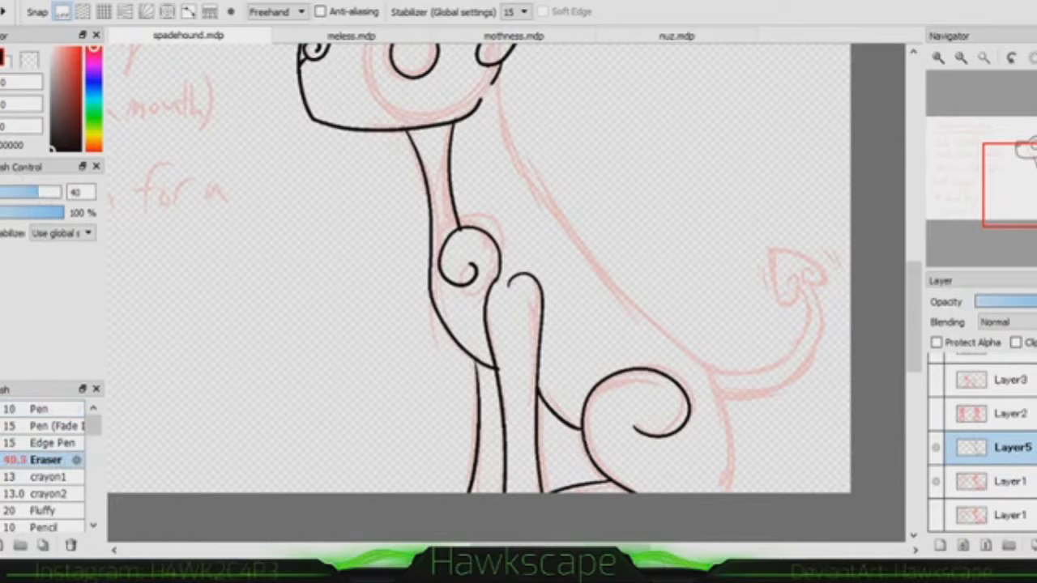
key("p")
left_click_drag(536, 389, 580, 428)
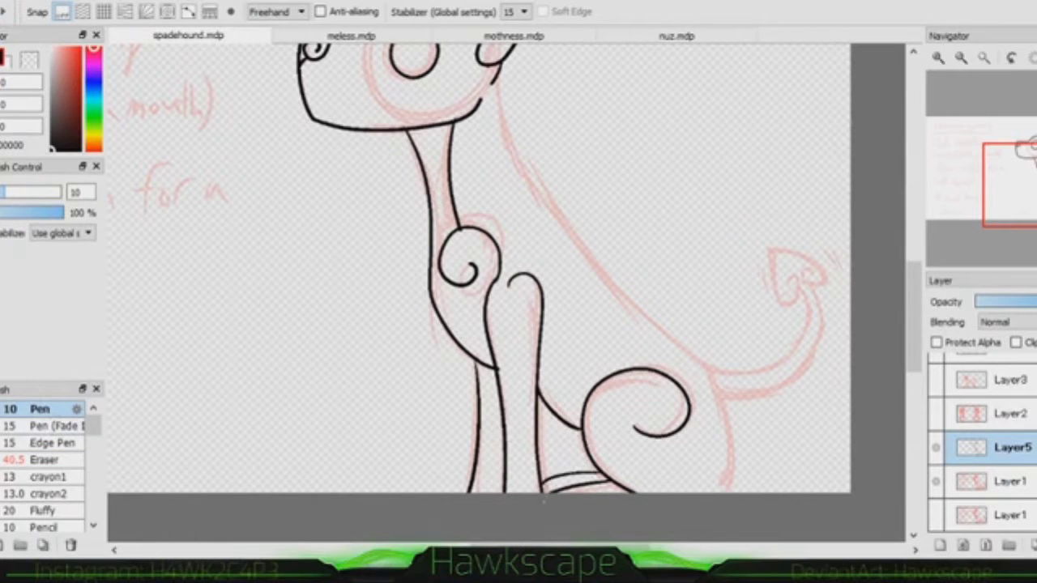
scroll(478, 267, "down", 2)
scroll(478, 267, "up", 2)
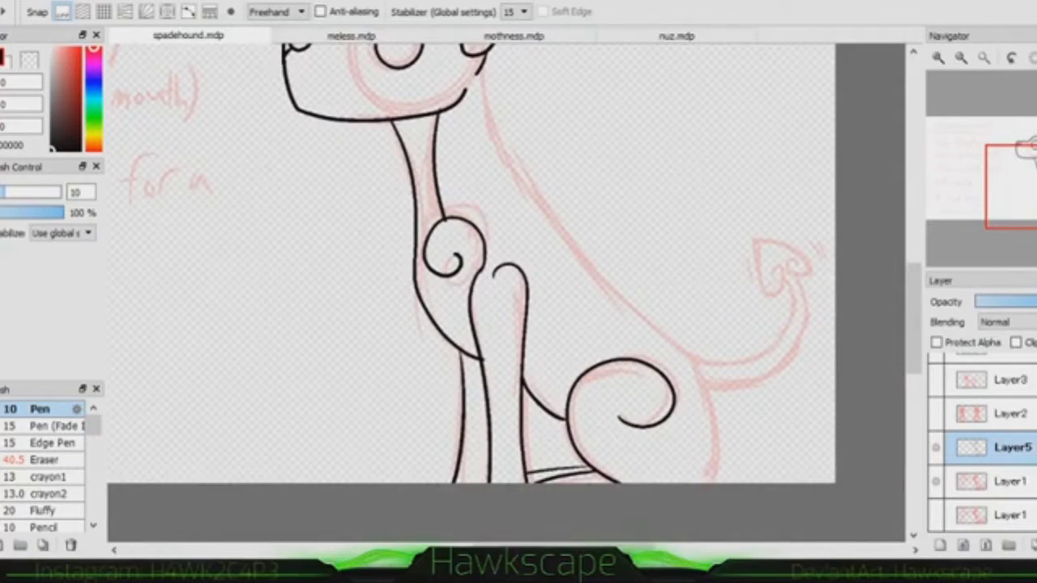
Ink the long back line and the rump curve, erasing the overshoot where they meet at the tail base.
scroll(478, 268, "down", 2)
mouse_move(458, 150)
left_mouse_down()
mouse_move(576, 332)
mouse_move(672, 405)
left_mouse_up()
scroll(478, 268, "up", 3)
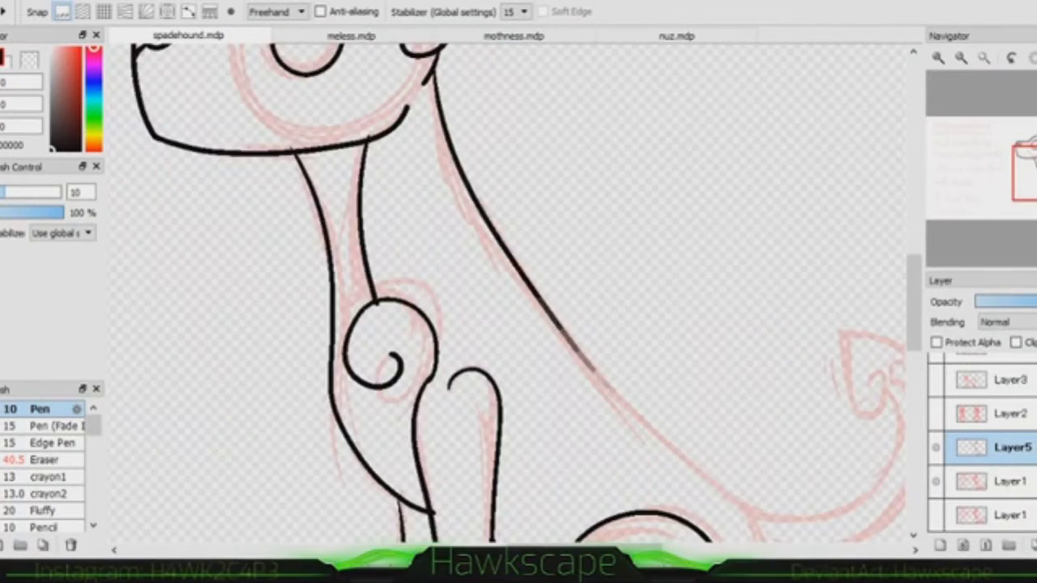
scroll(654, 363, "down", 2)
scroll(654, 363, "up", 2)
key("e")
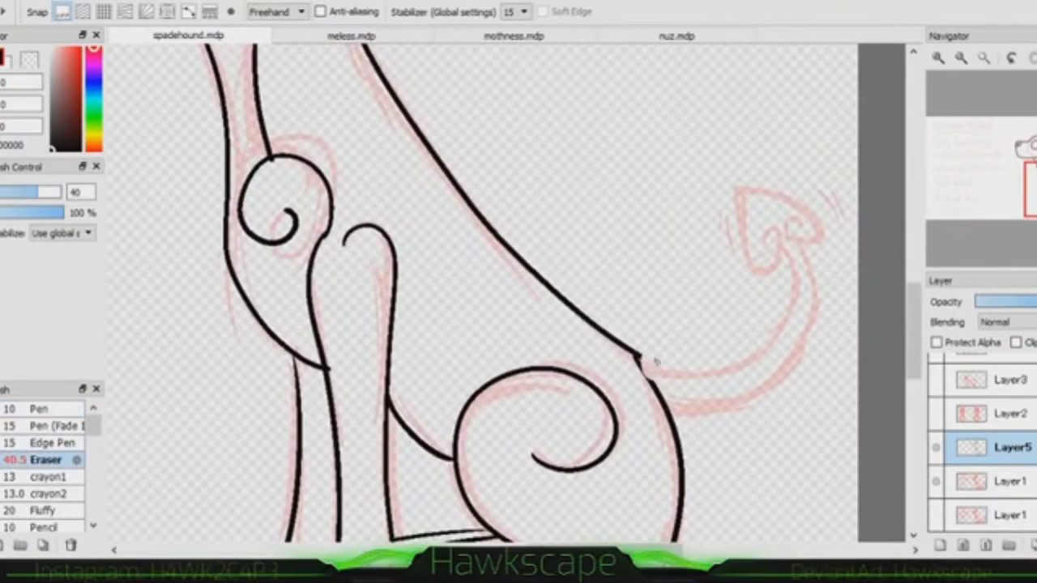
key("bracketleft")
key("b")
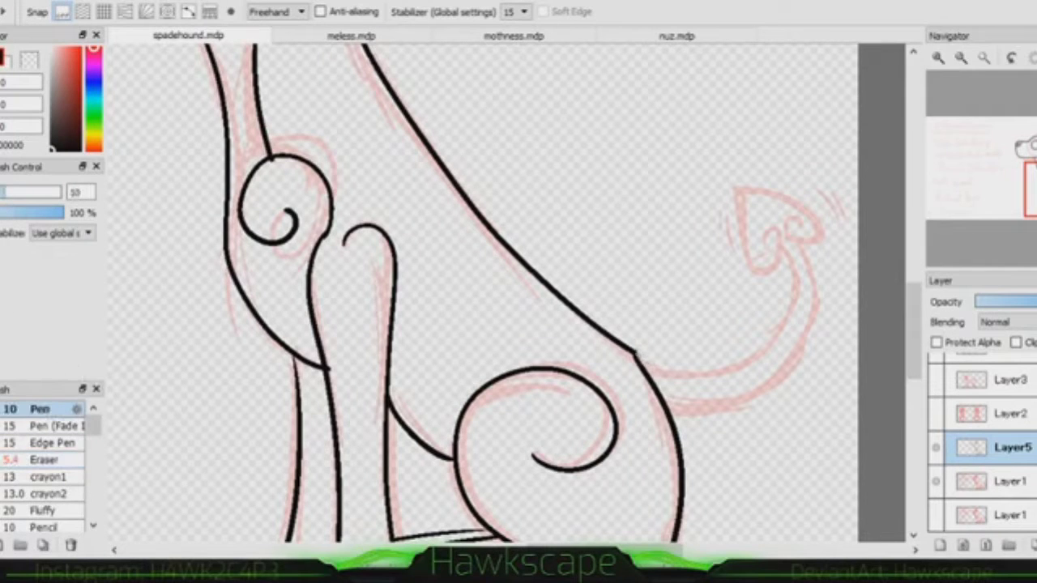
Ink the curved tail with its curled spade tip and motion marks, tidying the lines with the Eraser at size 2.5.
left_click_drag(639, 356, 781, 251)
mouse_move(669, 408)
left_mouse_down()
mouse_move(798, 243)
mouse_move(780, 188)
mouse_move(784, 225)
left_mouse_up()
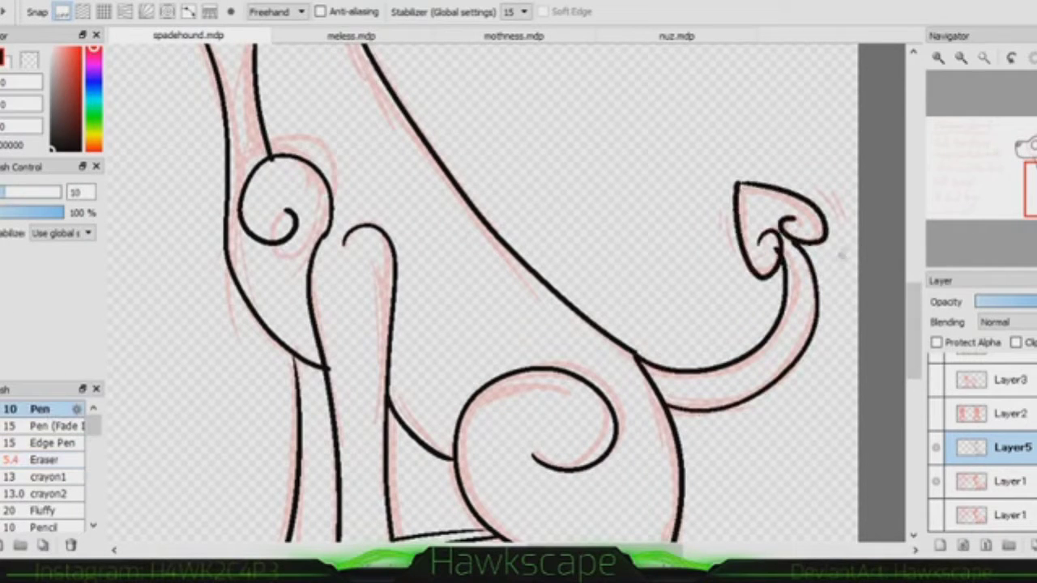
key("e")
key("bracketleft")
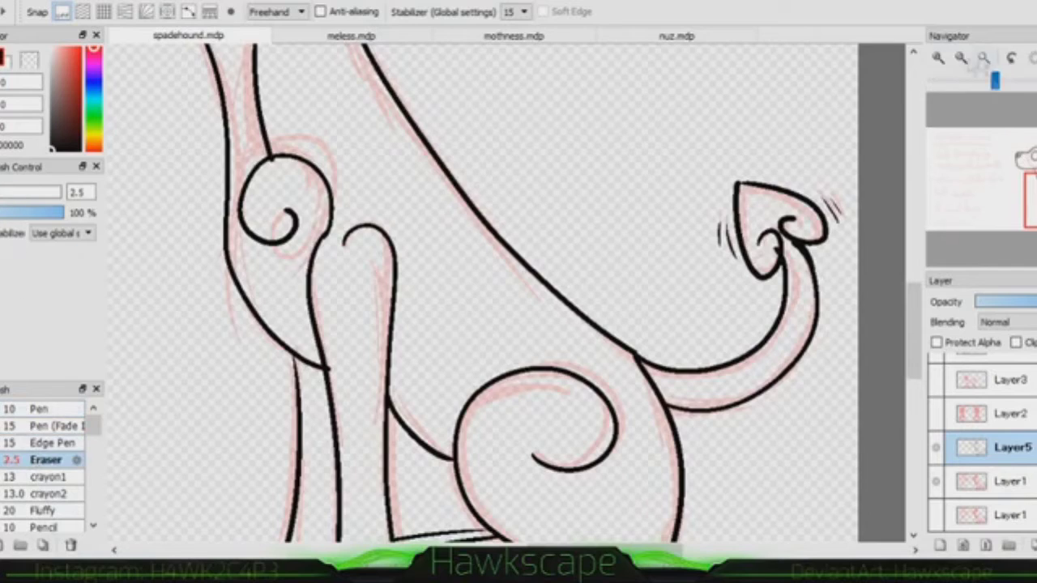
scroll(638, 298, "up", 2)
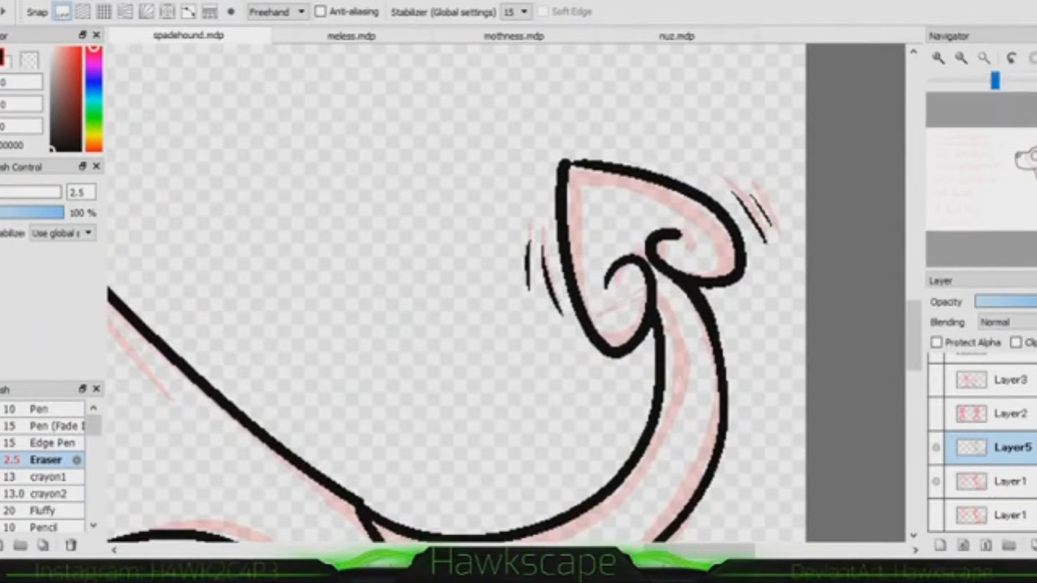
left_click_drag(514, 324, 635, 130)
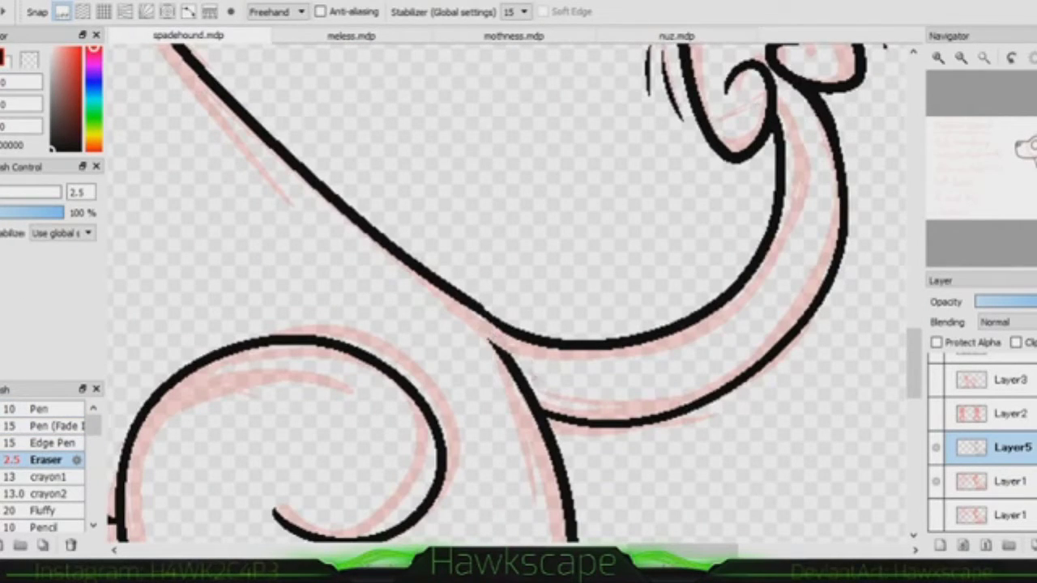
Rework the belly line with the Pen at size 10 and trim stray line ends around the legs with a small Eraser.
key("ctrl+0")
left_click(15, 194)
key("e")
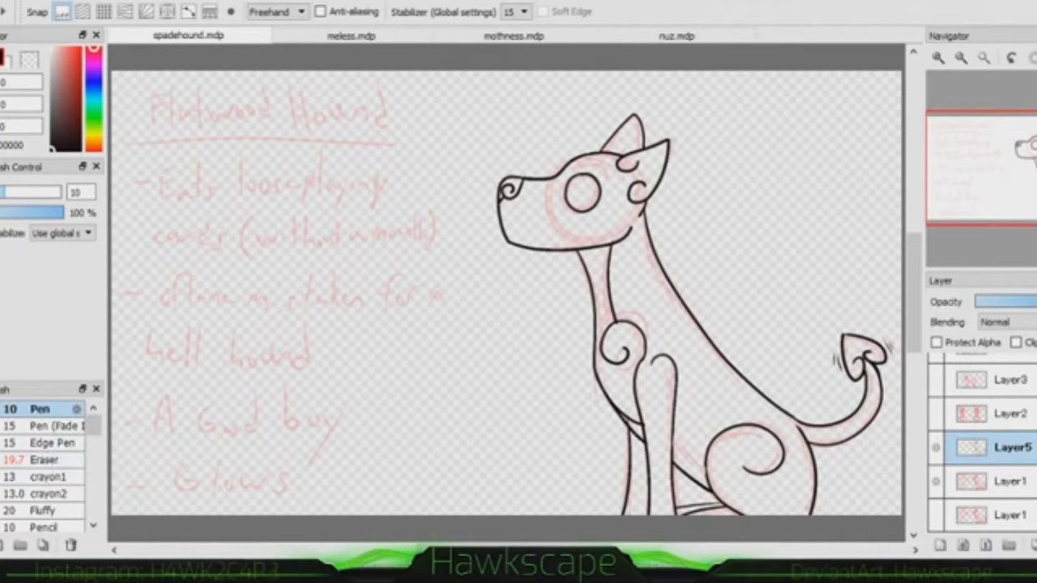
left_click_drag(673, 437, 705, 473)
key("e")
scroll(601, 295, "up", 3)
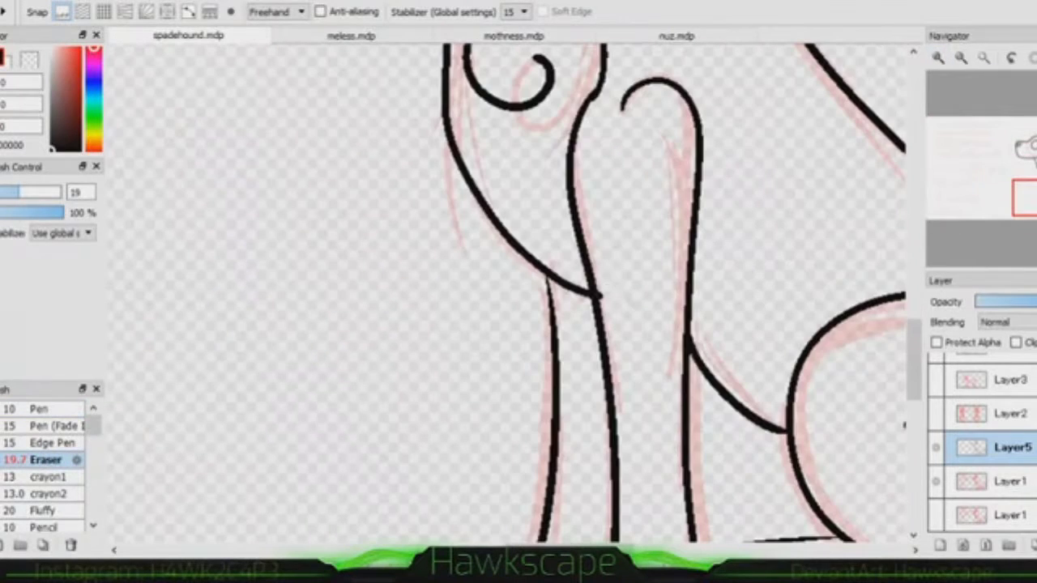
key("bracketleft")
key("bracketleft")
key("bracketleft")
scroll(518, 292, "down", 5)
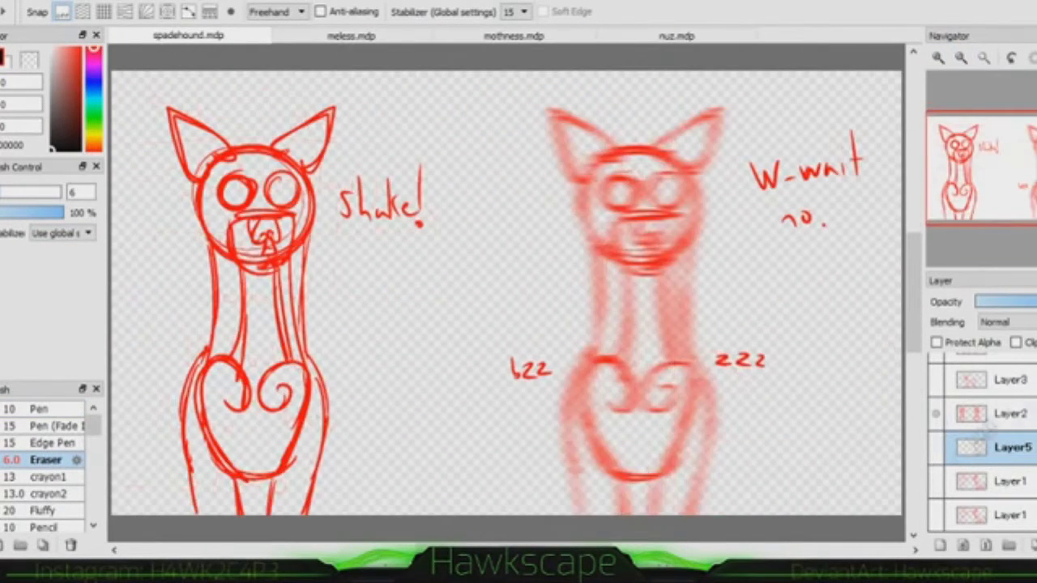
Add a new layer above Layer2 and fade the front-view sketch, ready for inking with the Pen.
left_click(1005, 419)
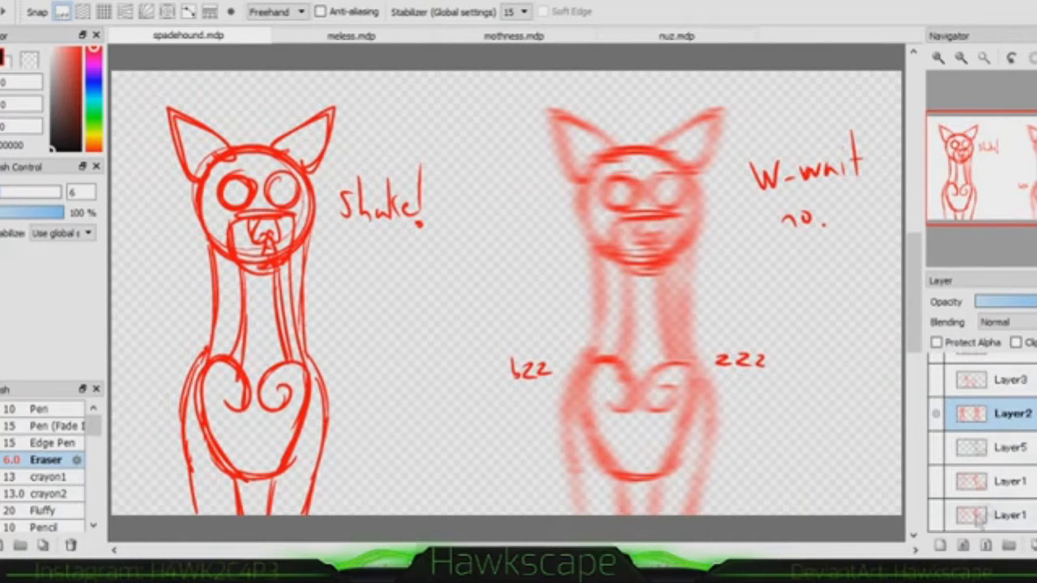
left_click(940, 545)
scroll(406, 243, "up", 3)
scroll(405, 243, "down", 1)
key("p")
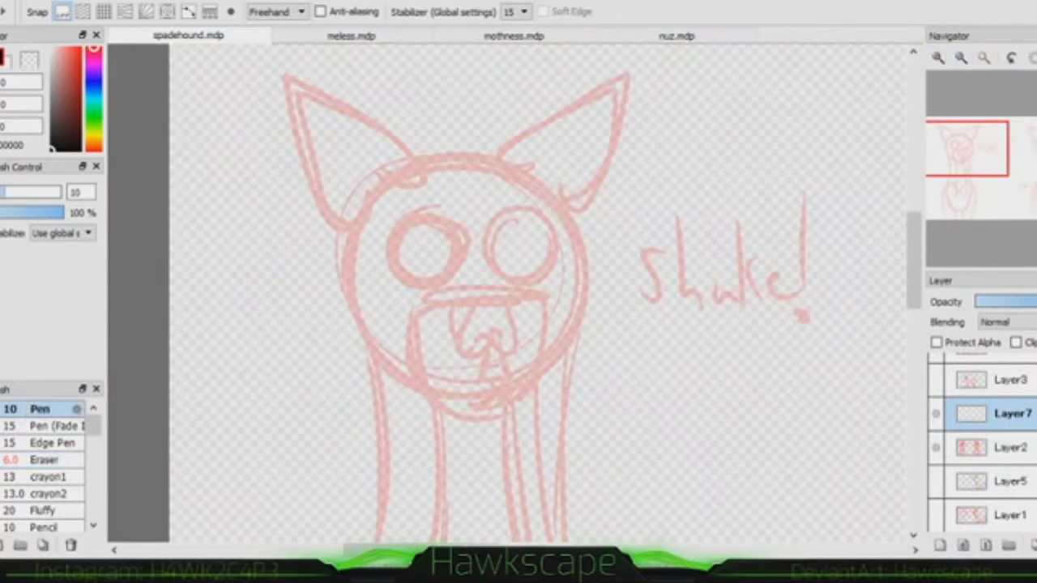
Ink the sides of the front-view hound's head and the outline of its muzzle.
scroll(518, 292, "down", 2)
mouse_move(403, 251)
left_mouse_down()
mouse_move(420, 339)
mouse_move(444, 348)
left_mouse_up()
left_click_drag(550, 235, 528, 344)
left_click_drag(442, 344, 533, 301)
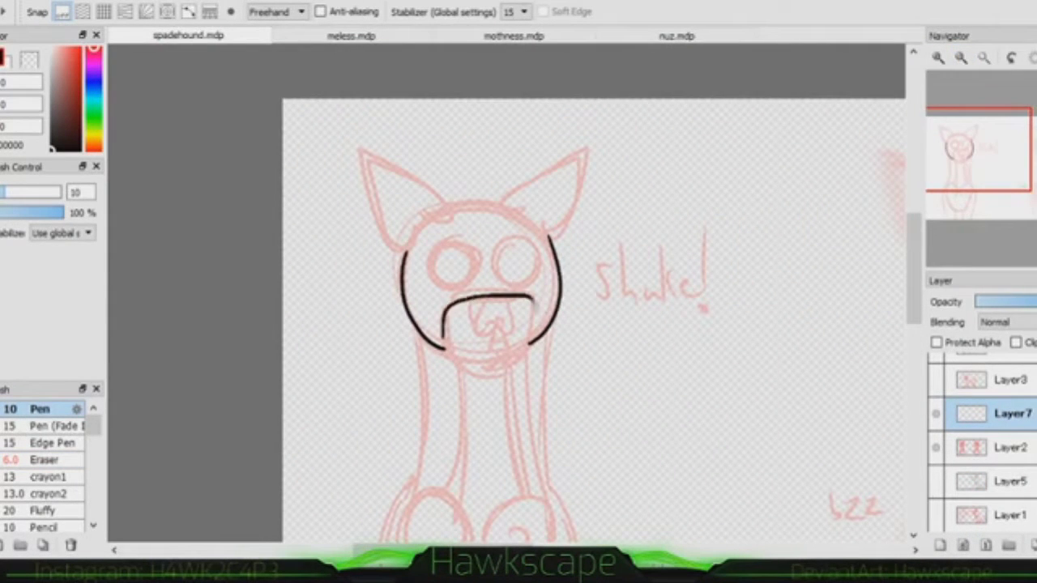
mouse_move(444, 336)
left_mouse_down()
mouse_move(466, 364)
mouse_move(533, 340)
left_mouse_up()
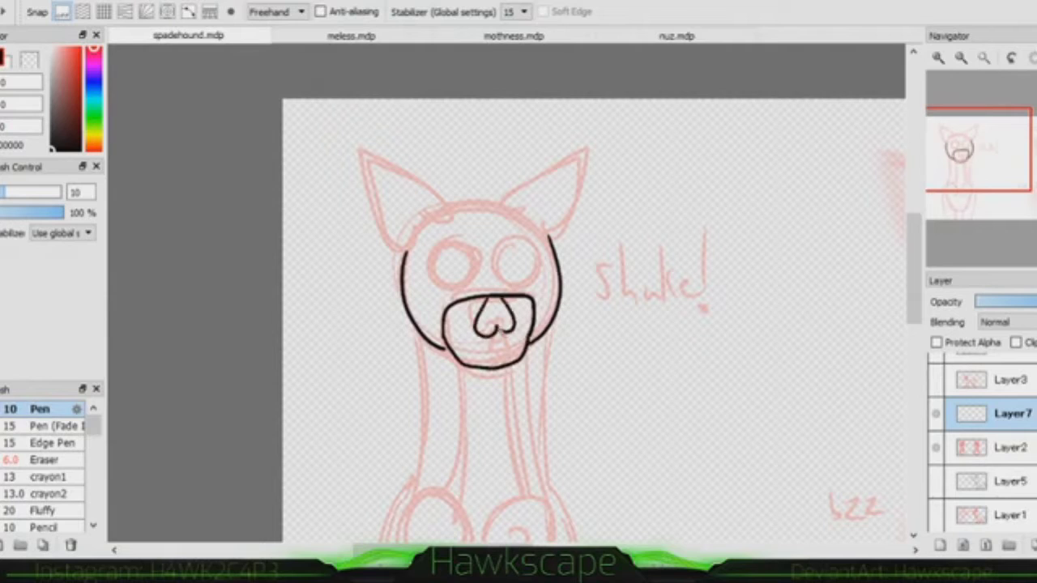
Undo the first nose strokes and ink a spade-shaped nose with curled lobes inside the muzzle.
key("ctrl+z")
key("ctrl+z")
left_click_drag(483, 319, 496, 340)
left_click_drag(495, 299, 473, 331)
left_click_drag(498, 299, 514, 332)
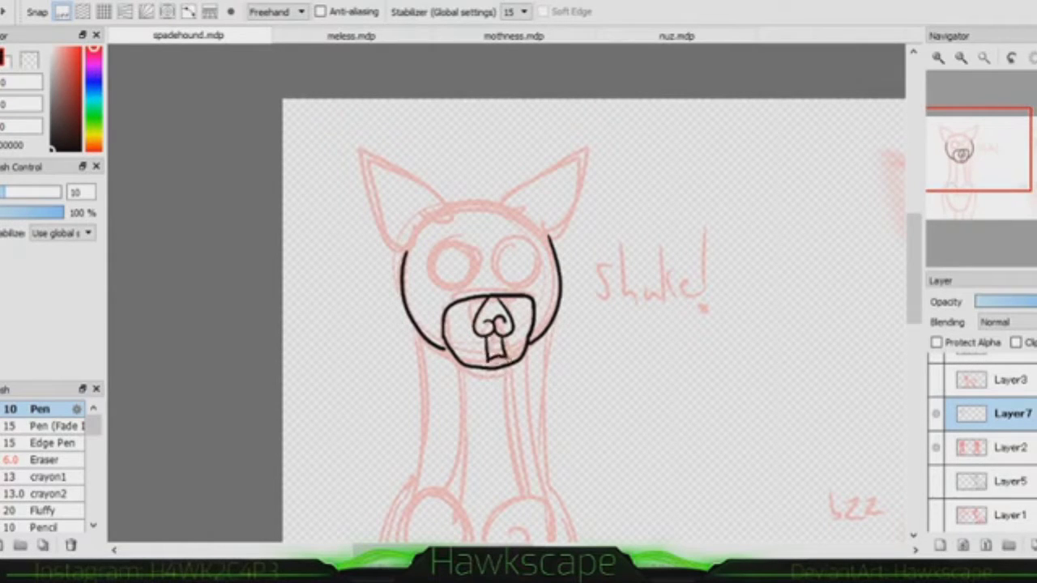
Check the side-view line art on Layer5 by toggling its visibility, and make Layer7 active again.
left_click(1009, 482)
left_click(936, 481)
left_click(936, 482)
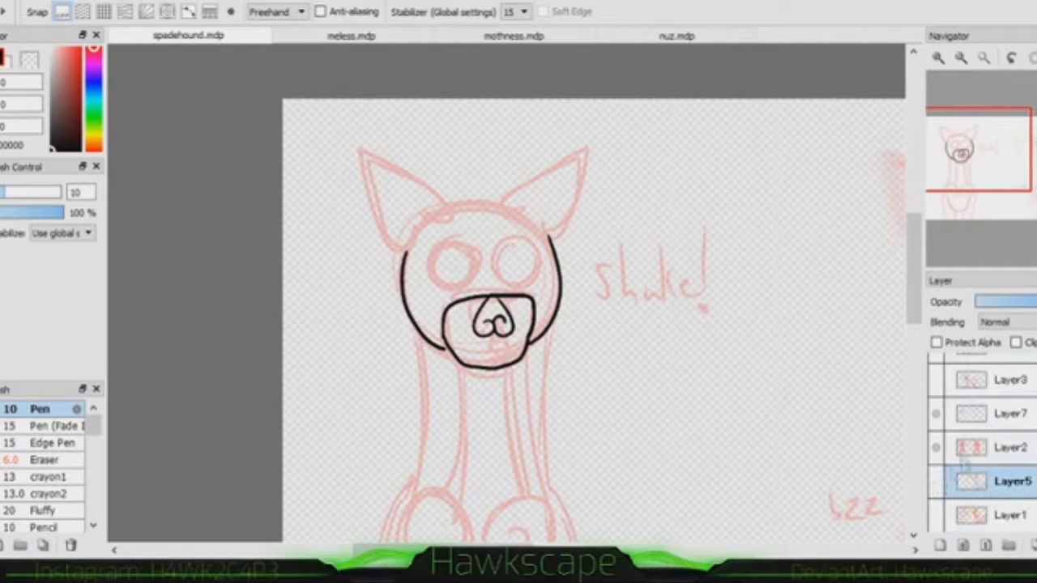
left_click(1009, 447)
left_click(1011, 414)
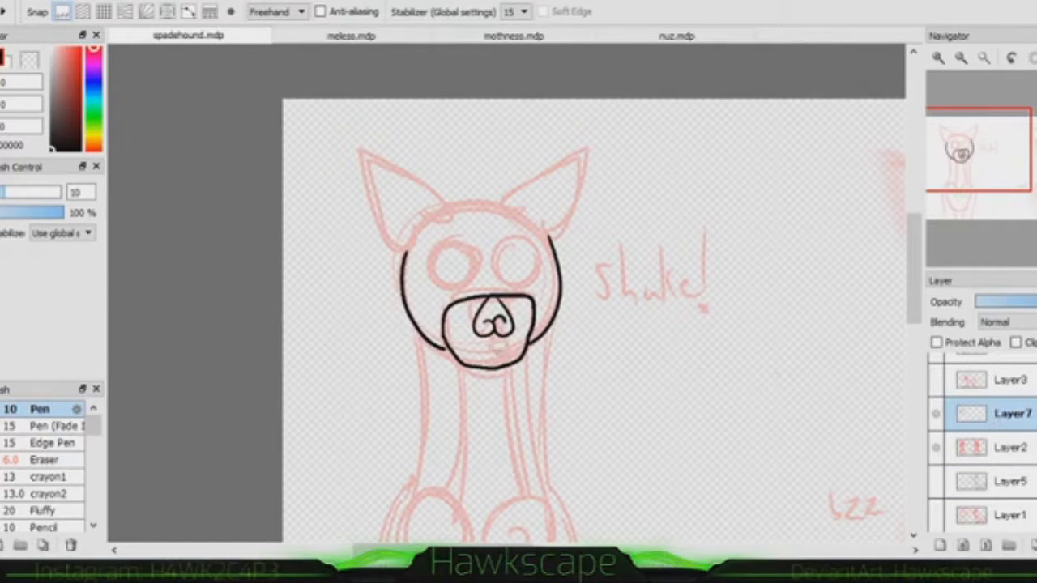
Ink the two round eyes and the pointed ears with curled bases on the front-view head.
left_click_drag(515, 237, 514, 240)
key("ctrl+z")
left_click_drag(452, 240, 450, 243)
left_click_drag(517, 239, 551, 230)
mouse_move(410, 237)
left_mouse_down()
mouse_move(371, 197)
mouse_move(424, 226)
left_mouse_up()
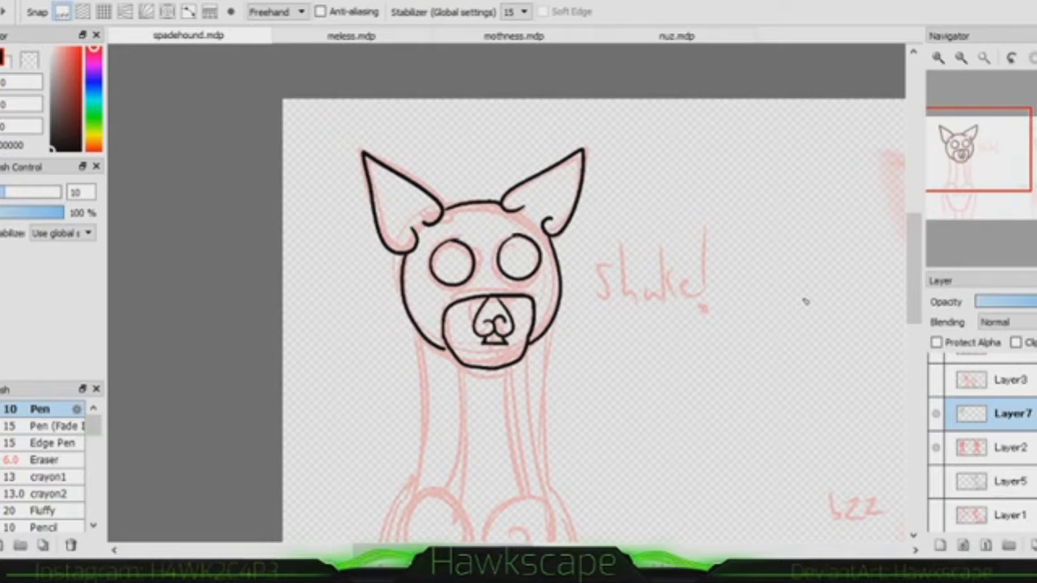
Ink the sides of the neck and the heart-shaped chest with two inward curls below it.
left_click_drag(1004, 132, 1023, 161)
left_click_drag(315, 161, 320, 308)
left_click_drag(437, 157, 440, 321)
left_click_drag(307, 453, 431, 444)
mouse_move(377, 356)
left_mouse_down()
mouse_move(431, 451)
mouse_move(311, 461)
left_mouse_up()
key("ctrl+z")
left_click_drag(336, 369, 308, 442)
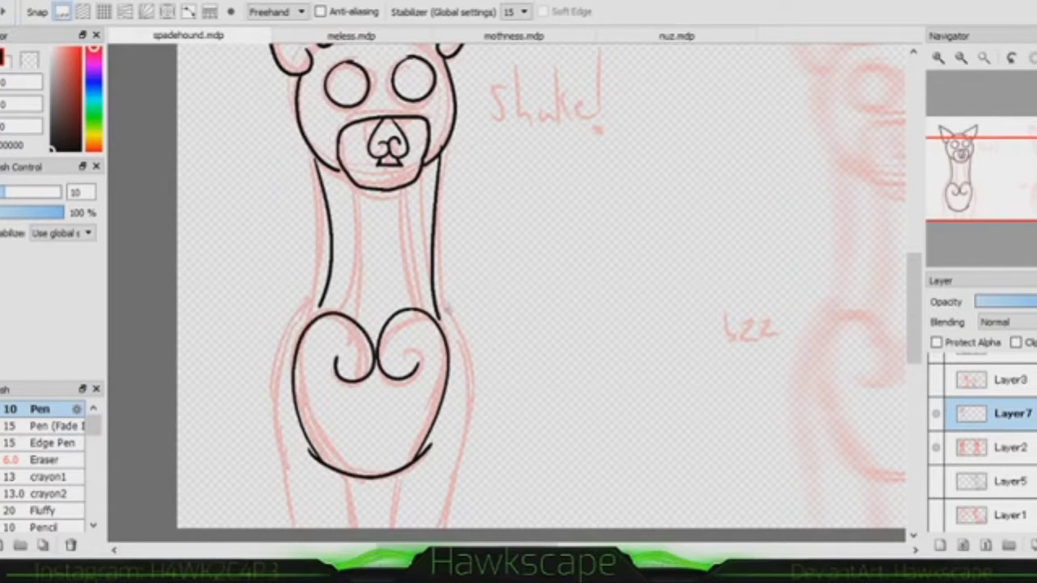
Ink the rounded shoulders and the front and hind leg lines around and below the front-view hound's heart-shaped chest.
mouse_move(438, 304)
left_mouse_down()
mouse_move(470, 397)
mouse_move(463, 528)
left_mouse_up()
left_click_drag(411, 461, 392, 529)
left_click_drag(313, 450, 351, 526)
key("ctrl+z")
mouse_move(321, 290)
left_mouse_down()
mouse_move(278, 415)
mouse_move(272, 466)
left_mouse_up()
mouse_move(304, 439)
left_mouse_down()
mouse_move(280, 504)
mouse_move(283, 530)
left_mouse_up()
left_click_drag(274, 384, 280, 528)
left_click_drag(468, 403, 463, 529)
key("ctrl+z")
left_click_drag(473, 436, 465, 529)
key("ctrl+z")
left_click_drag(475, 410, 469, 528)
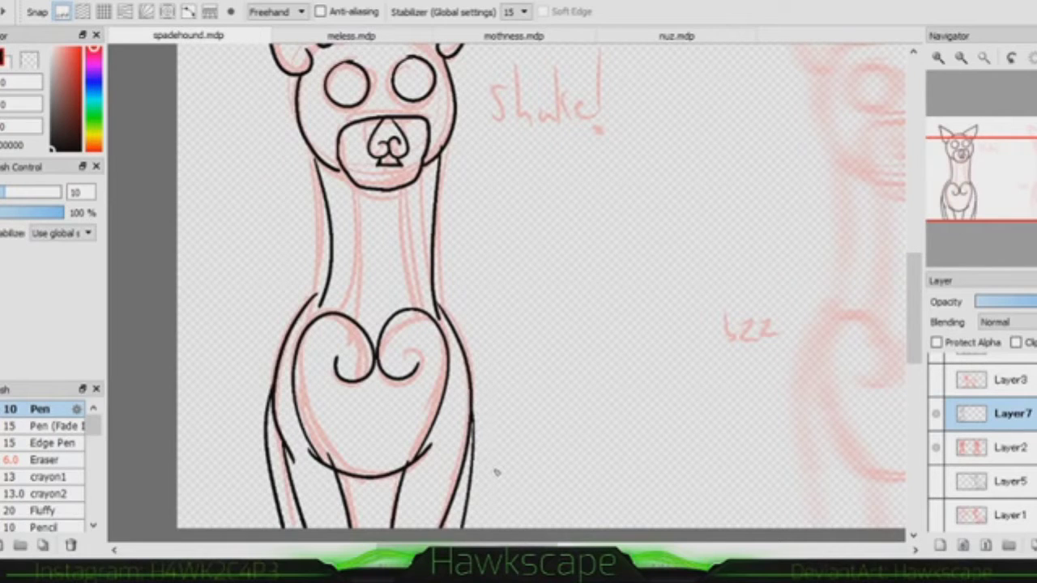
Ink the two inner neck lines from the muzzle down to the heart-shaped chest and switch to the Eraser.
left_click_drag(361, 186, 342, 312)
left_click_drag(404, 188, 419, 308)
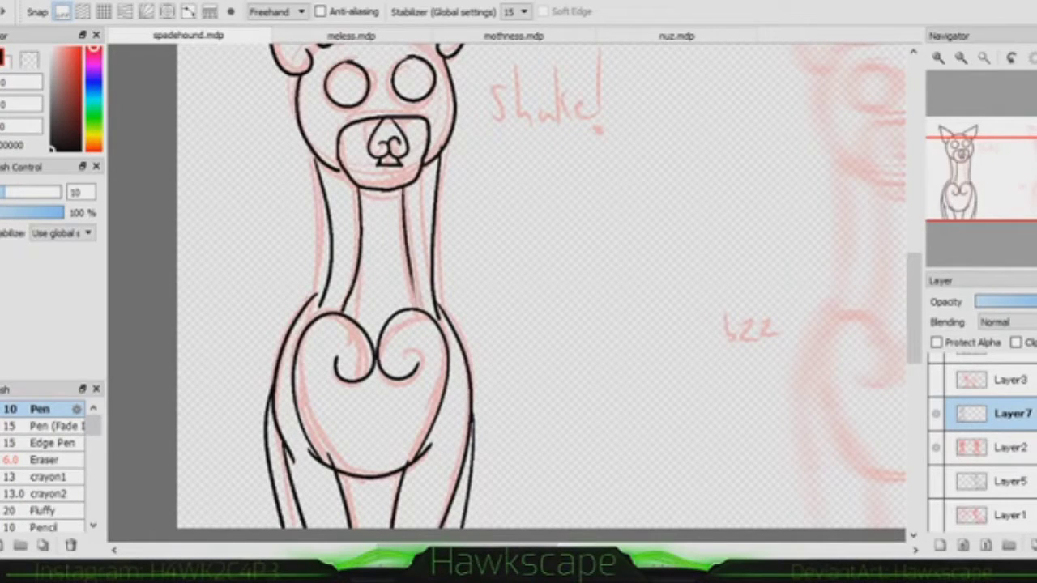
key("e")
scroll(508, 293, "down", 2)
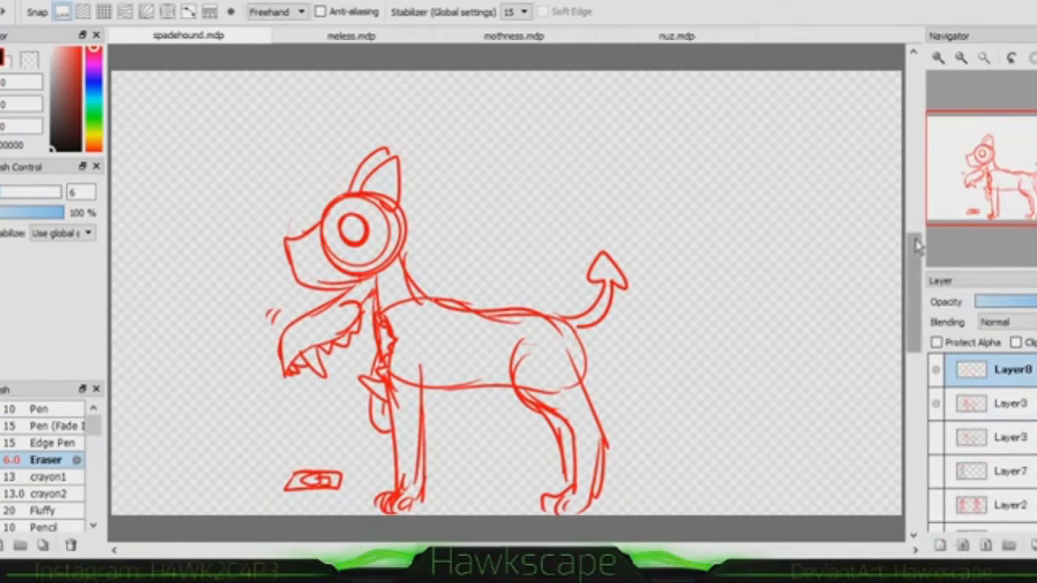
Fade the open-mouthed hound's sketch layer and ink its side-view head outline and round eye with the Pen on Layer8.
left_click(1009, 403)
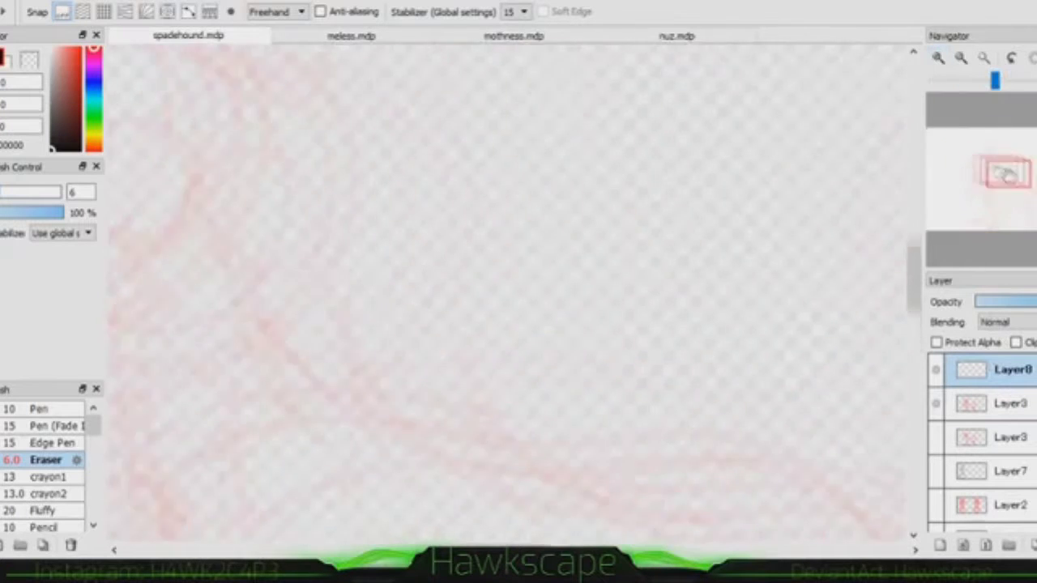
left_click(39, 409)
mouse_move(438, 108)
left_mouse_down()
mouse_move(293, 218)
mouse_move(504, 251)
left_mouse_up()
left_click_drag(422, 148, 421, 152)
key("ctrl+z")
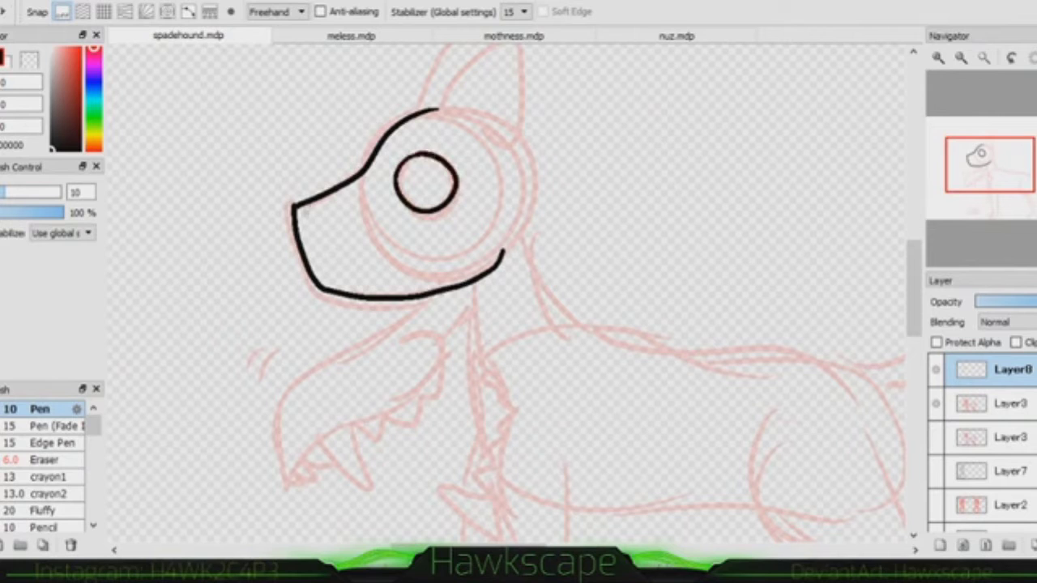
Ink the curled nose, back of the head, pointed ear and the long curled flap hanging below the head.
left_click_drag(312, 212, 303, 234)
left_click_drag(518, 243, 430, 341)
mouse_move(349, 198)
left_mouse_down()
mouse_move(425, 235)
mouse_move(410, 133)
mouse_move(381, 150)
left_mouse_up()
key("ctrl+z")
left_click_drag(425, 231, 441, 267)
left_click_drag(519, 405, 526, 154)
mouse_move(350, 146)
left_mouse_down()
mouse_move(195, 280)
mouse_move(328, 203)
left_mouse_up()
key("ctrl+z")
left_click_drag(389, 131, 369, 185)
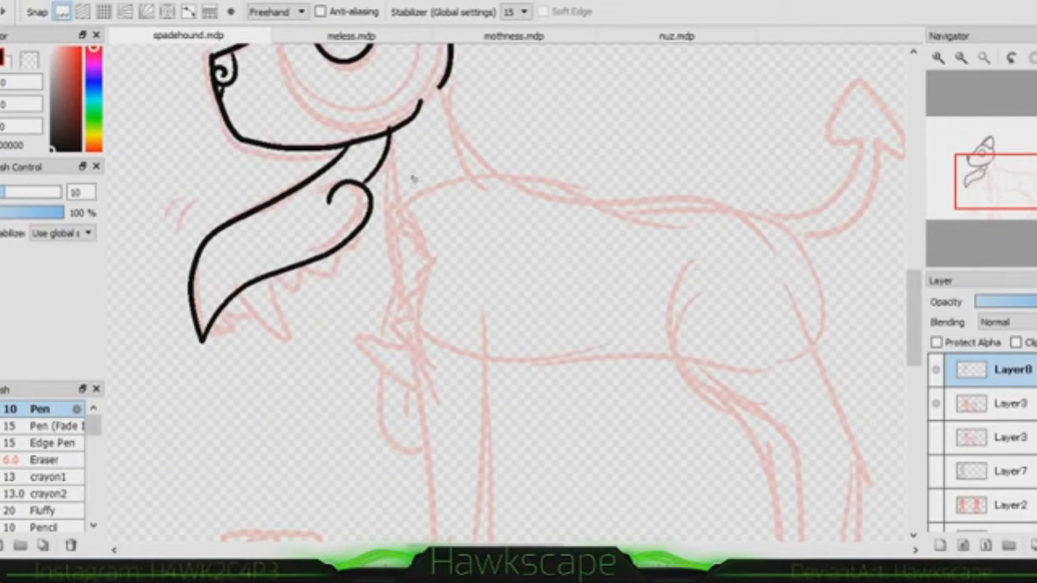
Ink the throat line and the near front leg with its rounded shoulder and toed paw.
left_click_drag(388, 144, 415, 296)
left_click_drag(415, 295, 452, 182)
mouse_move(474, 144)
left_mouse_down()
mouse_move(451, 243)
mouse_move(444, 496)
mouse_move(469, 499)
left_mouse_up()
mouse_move(478, 474)
left_mouse_down()
mouse_move(488, 501)
mouse_move(519, 484)
left_mouse_up()
key("ctrl+z")
key("ctrl+z")
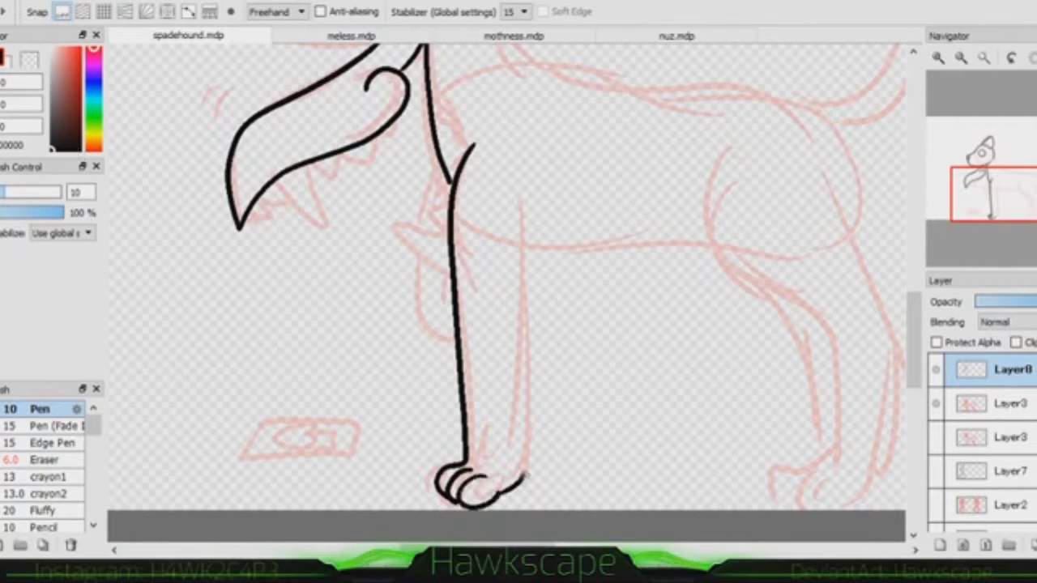
left_click_drag(484, 162, 520, 218)
mouse_move(520, 215)
left_mouse_down()
mouse_move(519, 486)
mouse_move(523, 468)
left_mouse_up()
key("ctrl+z")
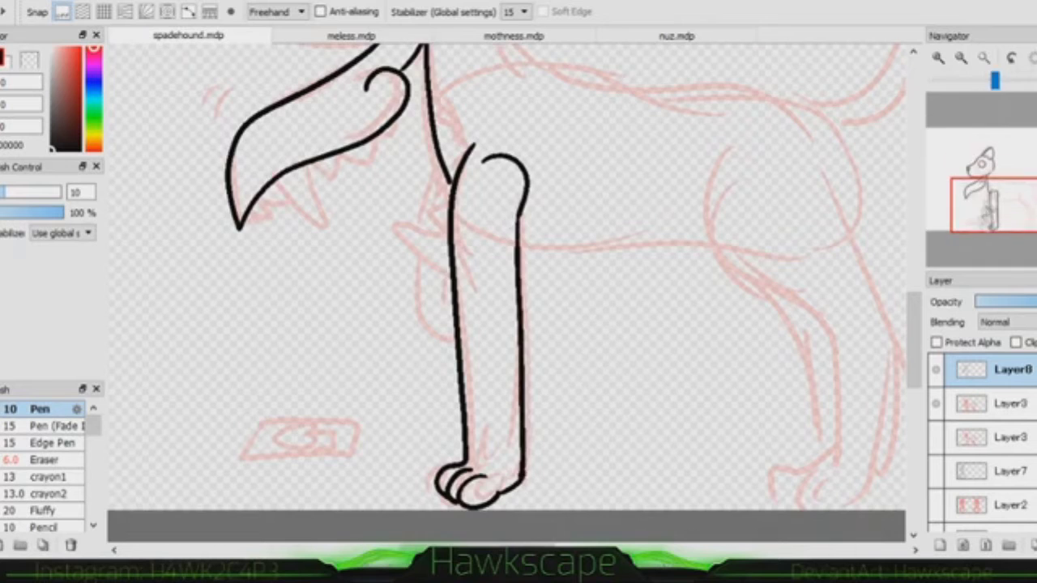
Ink the pointed teeth along both edges of the open throat mouth and the tongue hanging beside the front leg.
left_click_drag(994, 195, 979, 185)
mouse_move(612, 198)
left_mouse_down()
mouse_move(592, 279)
mouse_move(612, 301)
left_mouse_up()
mouse_move(563, 143)
left_mouse_down()
mouse_move(559, 166)
mouse_move(474, 199)
mouse_move(491, 243)
left_mouse_up()
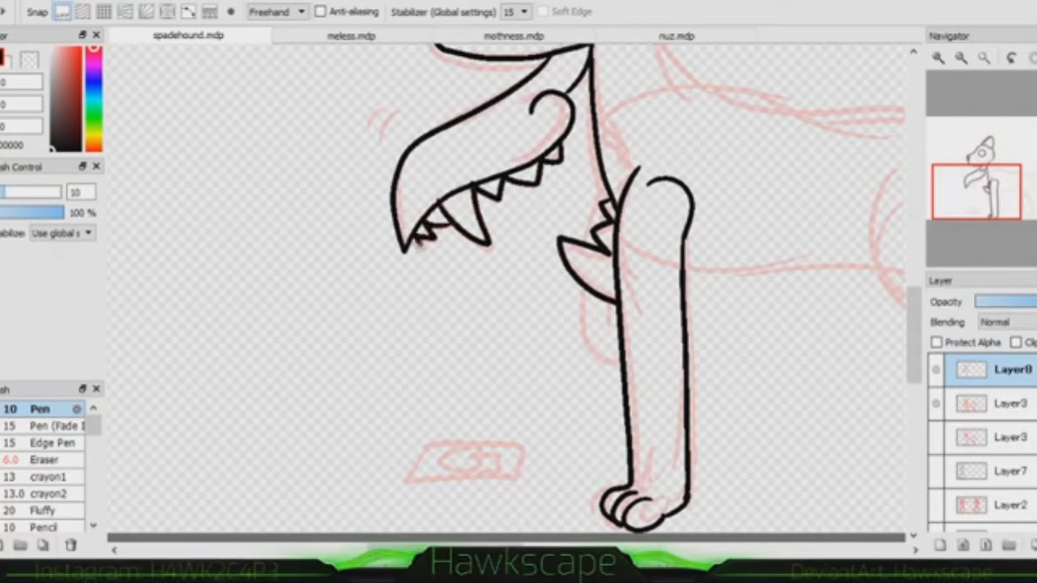
left_click_drag(604, 193, 584, 243)
left_click_drag(585, 292, 616, 358)
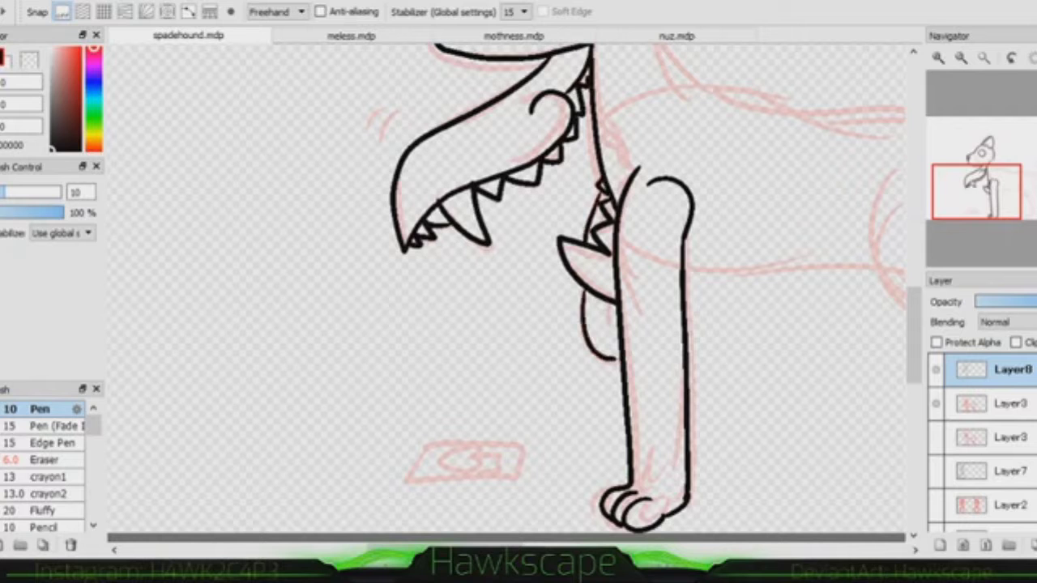
Ink the flat card with a small heart symbol on the ground in front of the paw.
mouse_move(428, 442)
left_mouse_down()
mouse_move(456, 489)
mouse_move(429, 443)
left_mouse_up()
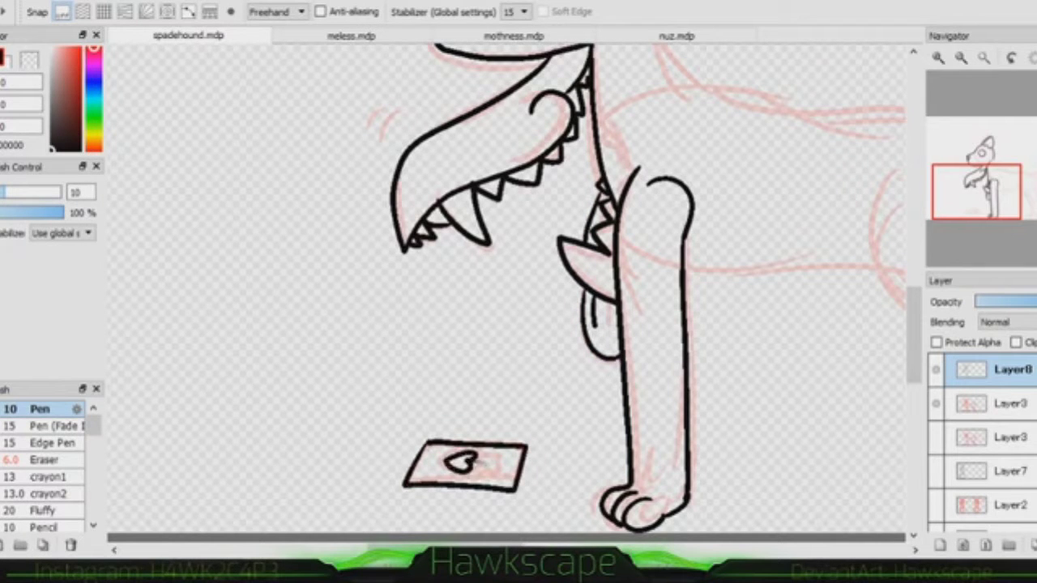
key("ctrl+minus")
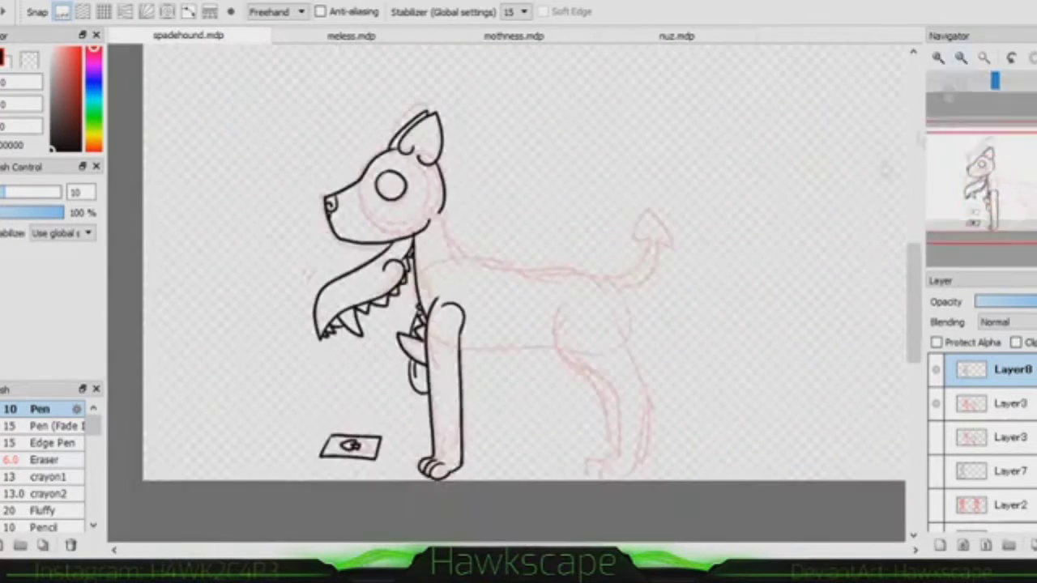
key("ctrl+z")
Ink the hound's back, spade-tipped tail, belly, hind leg with paw and far front leg.
mouse_move(443, 202)
left_mouse_down()
mouse_move(606, 280)
mouse_move(588, 459)
mouse_move(637, 468)
left_mouse_up()
left_click_drag(606, 277, 640, 462)
left_click_drag(639, 261, 646, 243)
mouse_move(459, 350)
left_mouse_down()
mouse_move(559, 346)
mouse_move(583, 473)
left_mouse_up()
left_click_drag(462, 347, 469, 444)
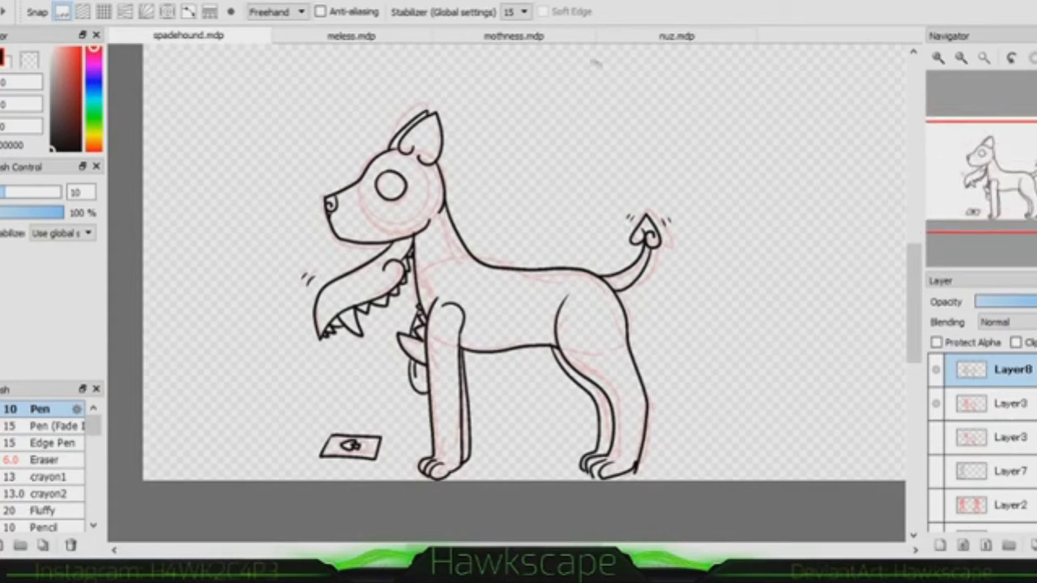
Hand-letter the short exclamation above the hound's back and toggle Layer5's visibility to check the line art.
left_click_drag(601, 66, 597, 85)
left_click_drag(620, 87, 620, 90)
left_click_drag(632, 88, 632, 89)
left_click_drag(658, 91, 663, 103)
left_click_drag(688, 68, 693, 104)
left_click_drag(702, 91, 701, 92)
left_click_drag(708, 90, 713, 126)
left_click_drag(747, 78, 740, 118)
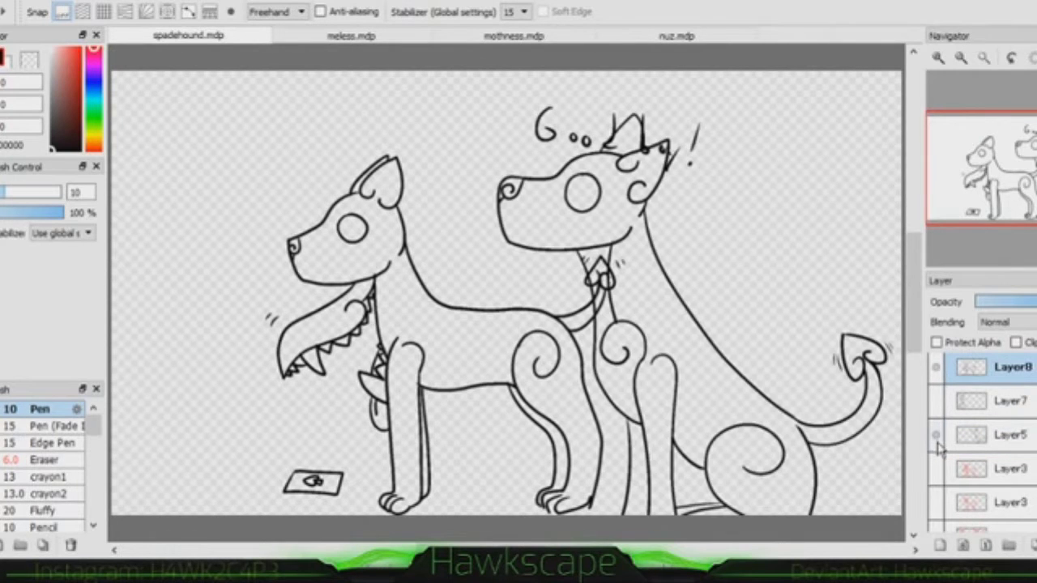
left_click(936, 438)
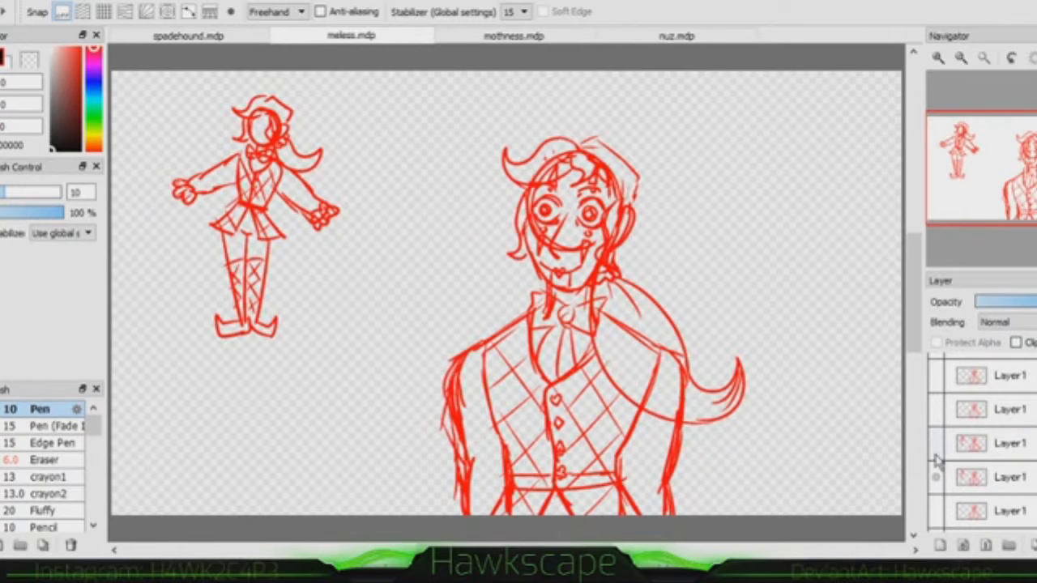
In meless.mdp, toggle the sketch layers' visibility to find those that make up the two red jester figures.
left_click(937, 459)
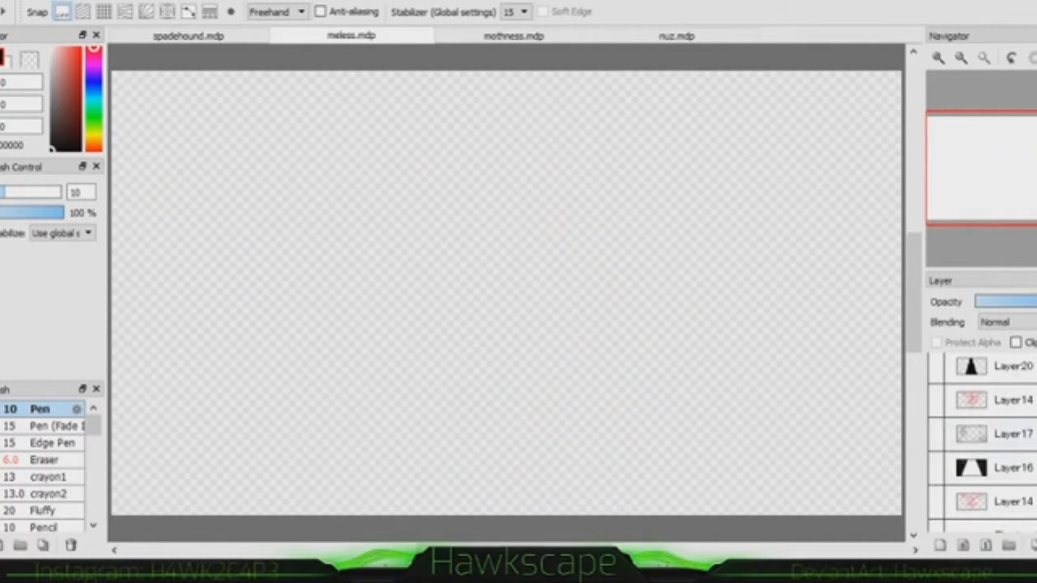
scroll(937, 459, "down", 3)
left_click(937, 459)
left_click(936, 459)
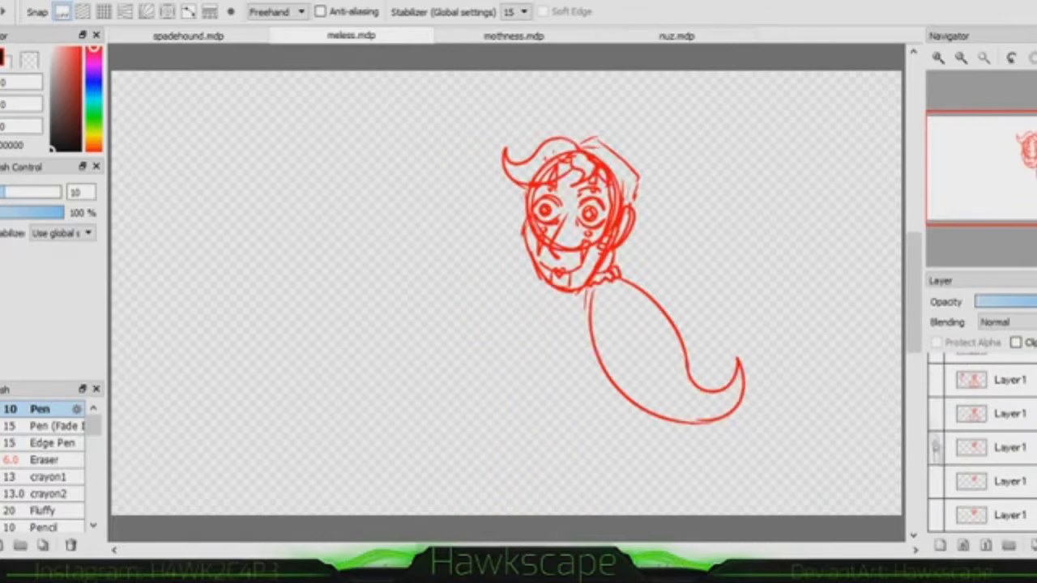
left_click(937, 459)
scroll(937, 462, "down", 1)
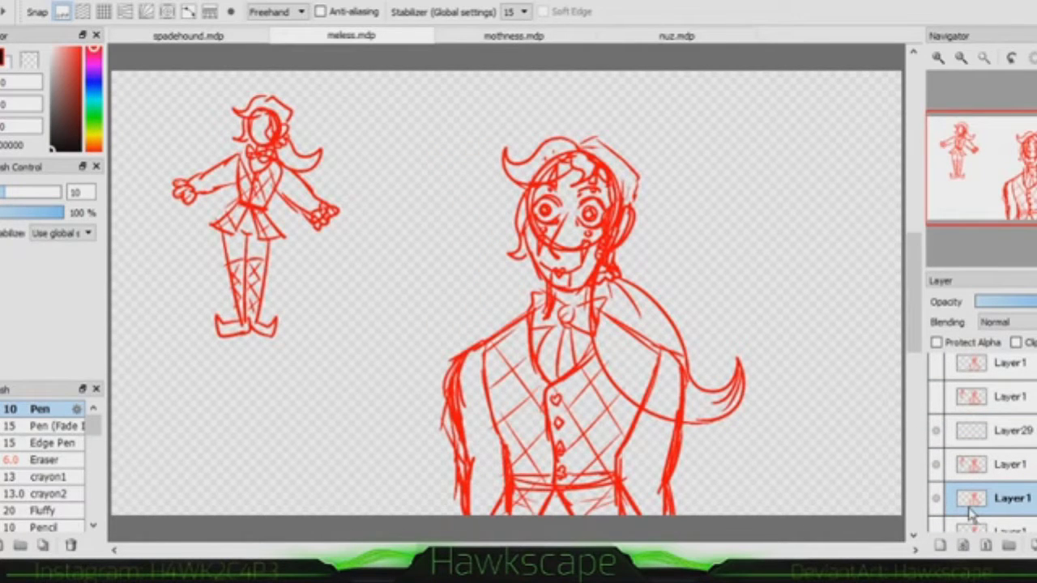
Keep only the combined two-figure sketch layer visible beneath Layer29 and lower its opacity.
scroll(936, 435, "down", 1)
left_click(936, 436)
left_click(936, 435)
left_click(936, 435)
left_click(936, 430)
mouse_move(1023, 301)
left_mouse_down()
mouse_move(992, 306)
mouse_move(1013, 310)
left_mouse_up()
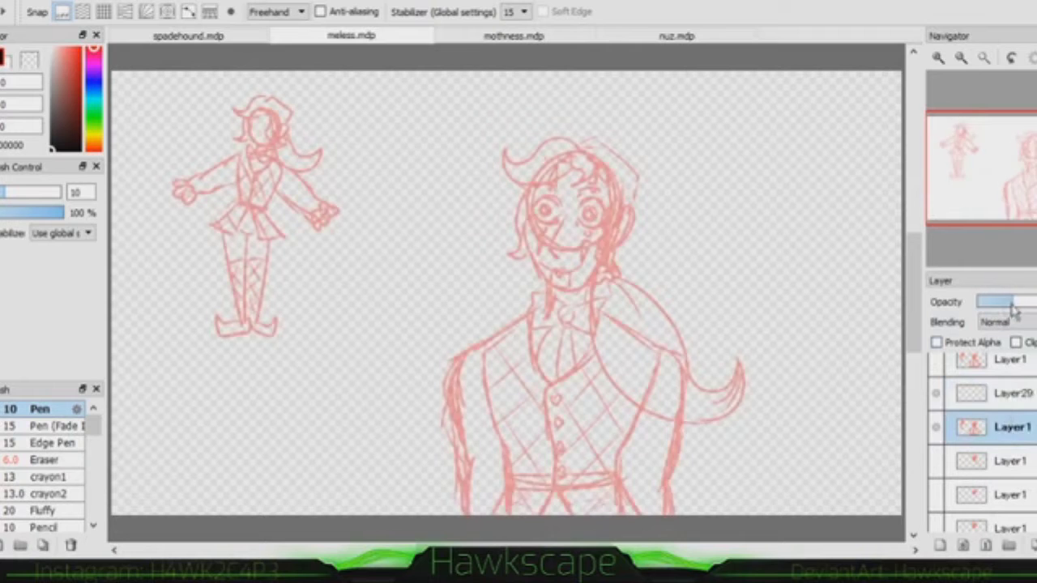
On Layer29, ink the large jester's face outline and jaw, the ear and the curled hair locks on both sides.
left_click(1005, 393)
left_click(1031, 164)
mouse_move(377, 126)
left_mouse_down()
mouse_move(362, 267)
mouse_move(409, 433)
mouse_move(371, 379)
mouse_move(544, 445)
left_mouse_up()
key("ctrl+z")
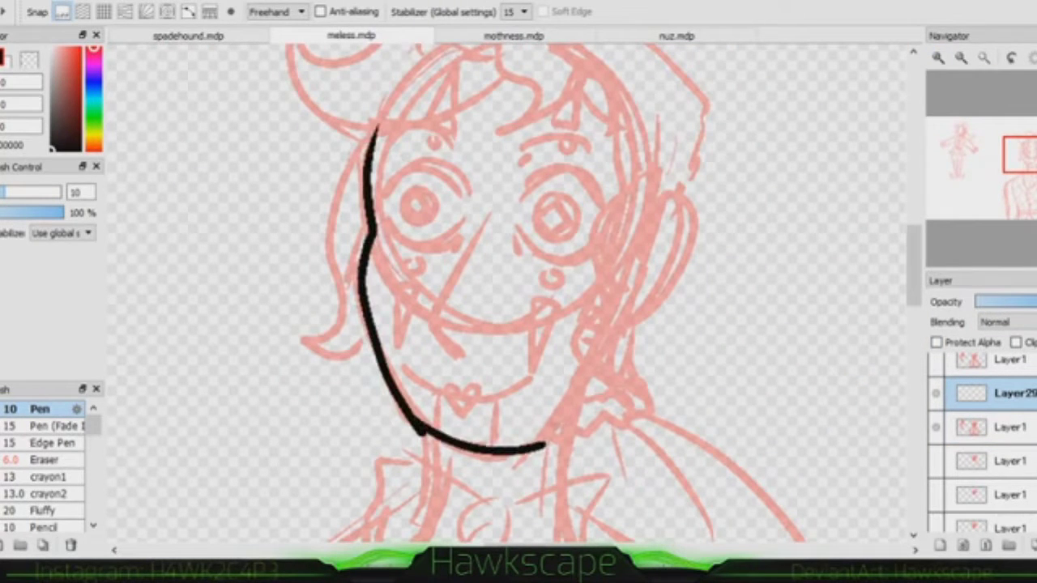
left_click_drag(669, 206, 623, 322)
left_click_drag(655, 154, 551, 369)
left_click_drag(683, 186, 623, 350)
mouse_move(373, 136)
left_mouse_down()
mouse_move(328, 235)
mouse_move(369, 355)
left_mouse_up()
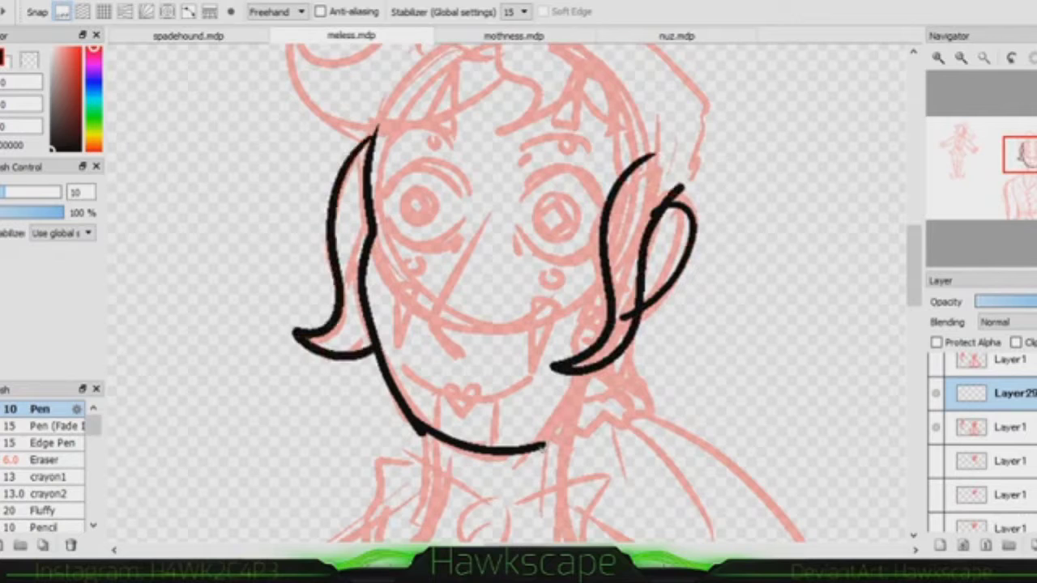
left_click_drag(589, 375, 544, 448)
Ink the jester's long angular nose, redrawing it once, and the curved smile line.
left_click_drag(490, 209, 456, 362)
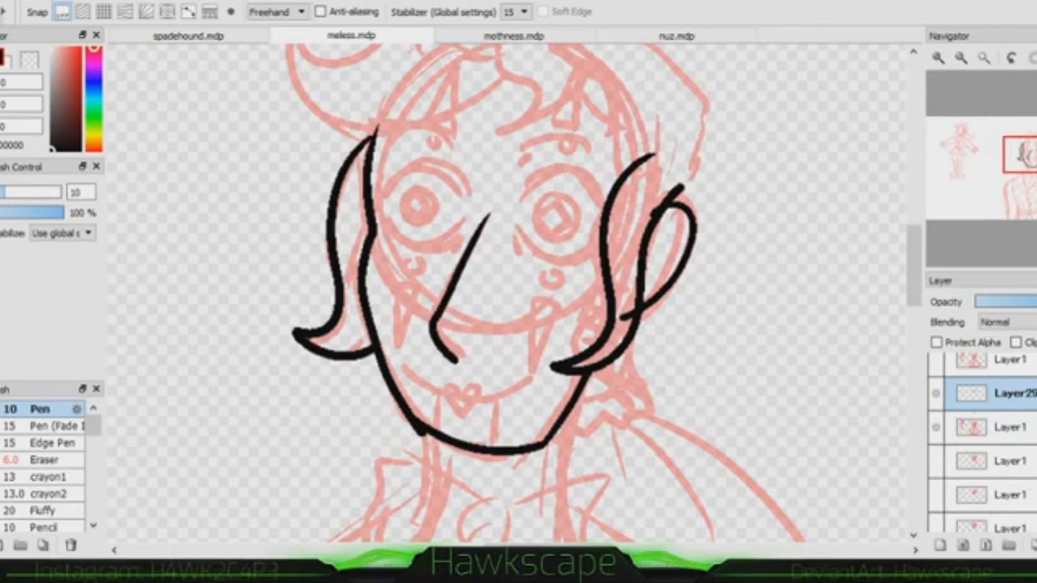
left_click_drag(492, 214, 462, 357)
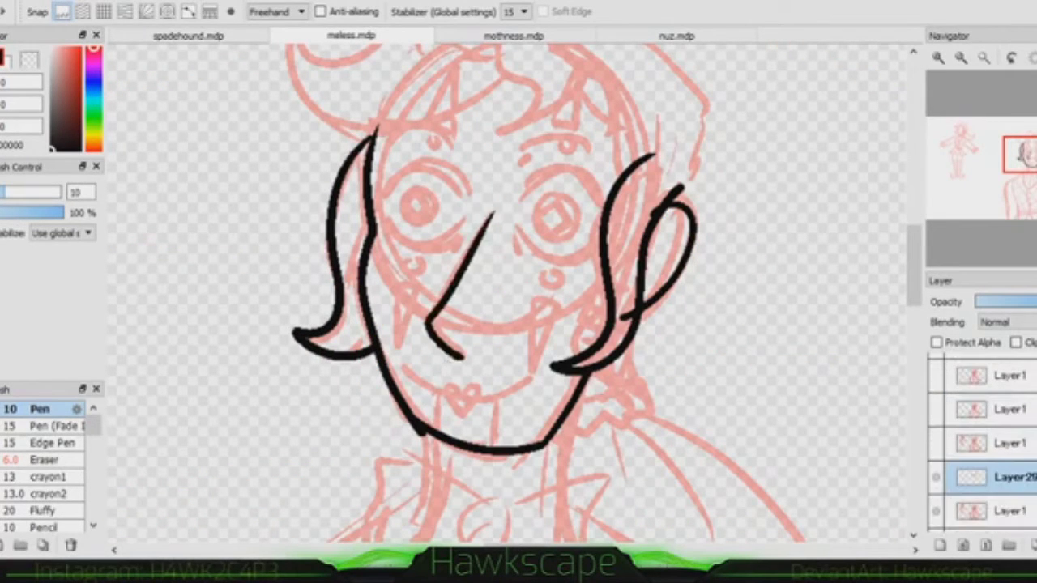
left_click_drag(401, 367, 532, 388)
Ink the upper and lower lids of both eyes with the small creases at their inner corners.
scroll(502, 292, "up", 3)
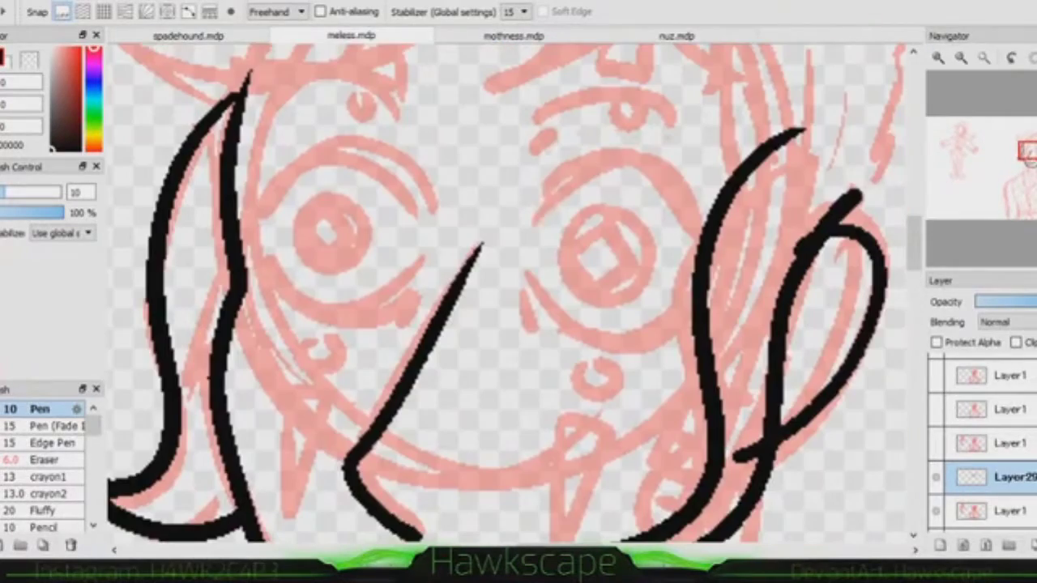
left_click_drag(539, 219, 703, 223)
left_click_drag(521, 271, 692, 328)
left_click_drag(518, 292, 531, 345)
left_click_drag(261, 212, 436, 203)
mouse_move(260, 276)
left_mouse_down()
mouse_move(425, 325)
mouse_move(375, 324)
mouse_move(415, 280)
left_mouse_up()
key("ctrl+z")
Ink the arched eyebrows above both eyes and undo the black face-paint strokes on the cheek.
scroll(414, 284, "down", 3)
left_click_drag(516, 212, 599, 204)
left_click_drag(387, 205, 469, 184)
left_click_drag(563, 328, 534, 433)
key("ctrl+z")
key("ctrl+z")
left_click_drag(387, 196, 460, 210)
Draw the face paint in purple on Layer30: a circle and pointed triangle under each eye and a heart on the lips.
left_click(93, 75)
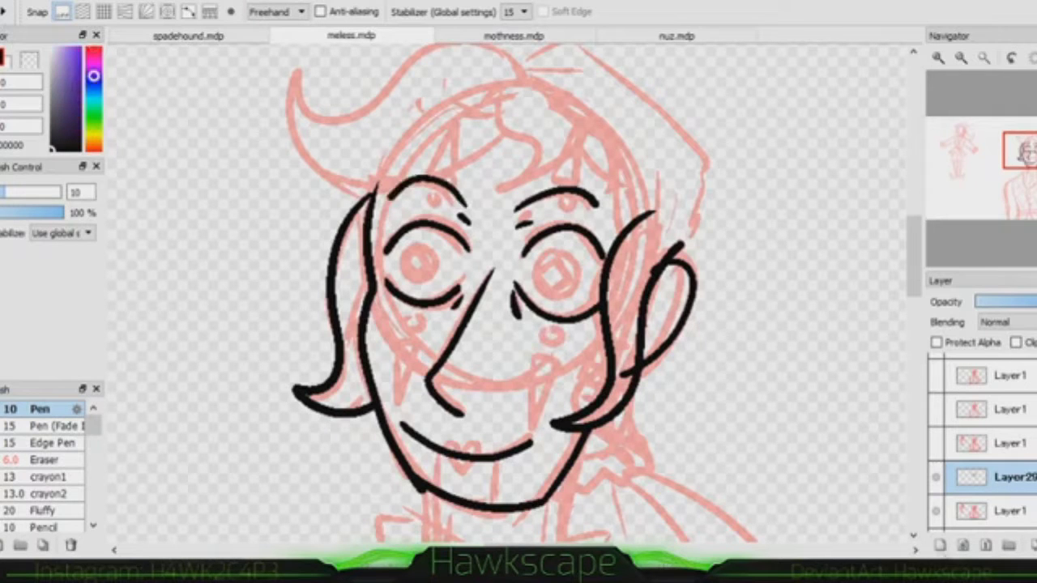
left_click_drag(549, 339, 555, 340)
left_click_drag(537, 352, 559, 357)
key("ctrl+z")
left_click_drag(397, 344, 417, 347)
left_click_drag(447, 450, 459, 450)
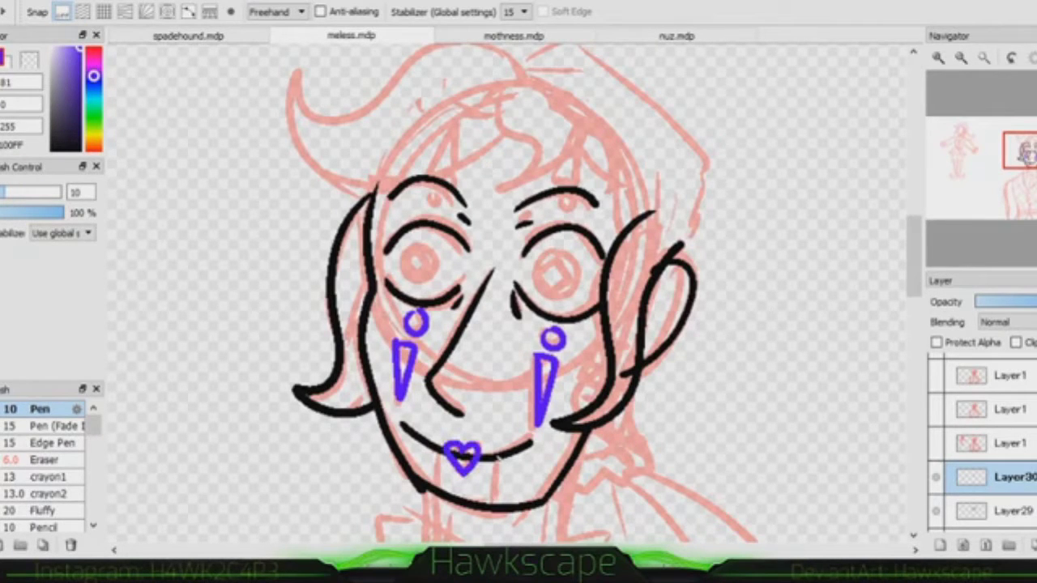
Ink round irises with diamond-shaped pupils in both eyes in black on Layer29.
left_click(1004, 511)
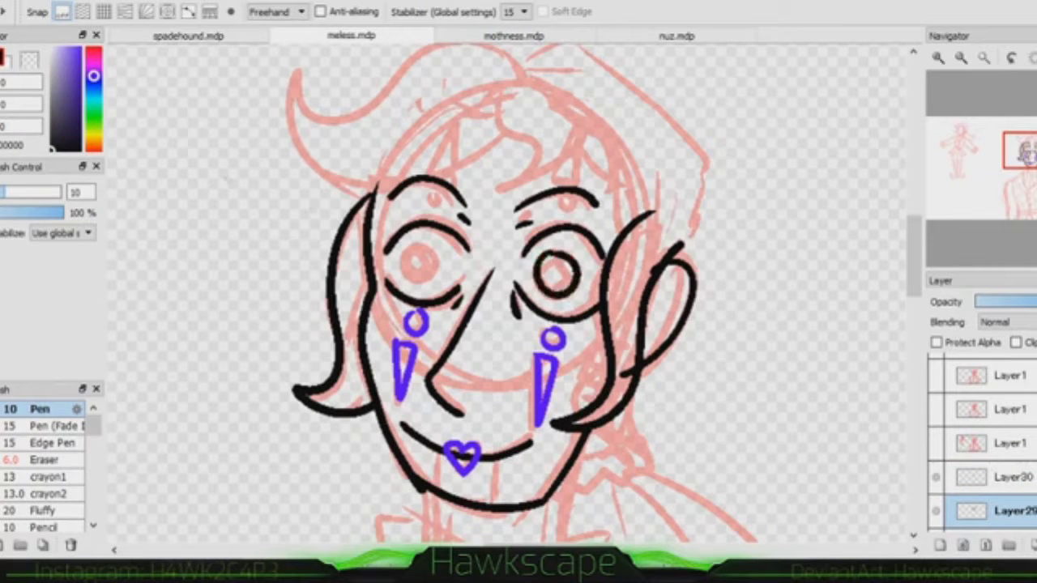
left_click_drag(540, 258, 545, 252)
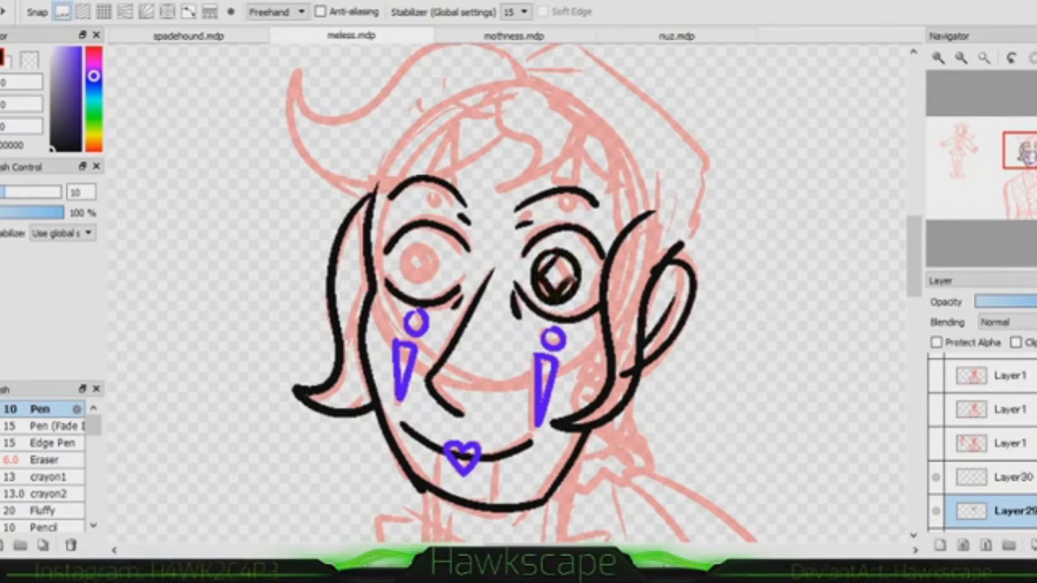
left_click_drag(417, 238, 415, 242)
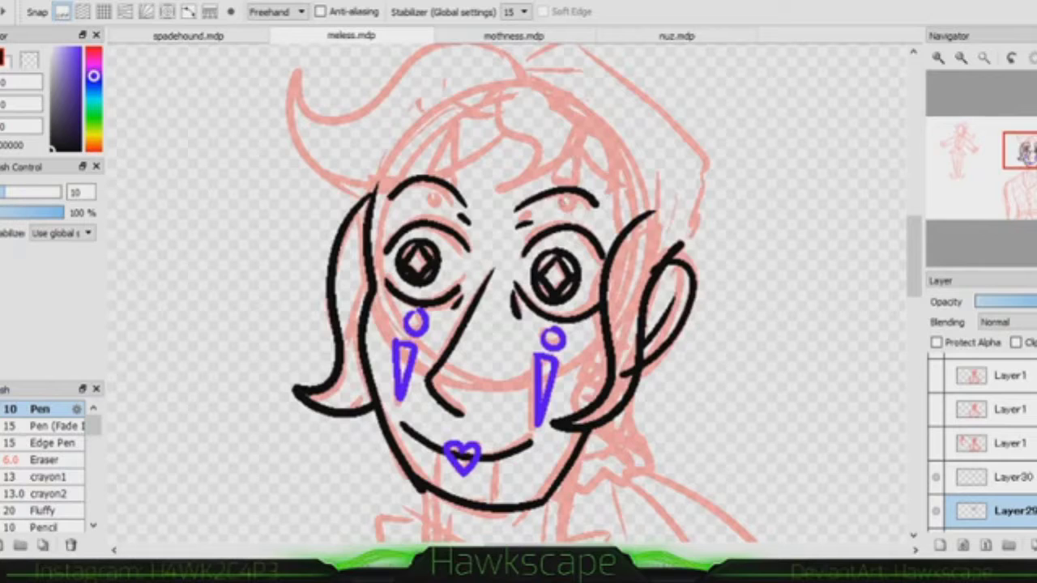
Ink the hairline curve sweeping across the forehead and the two sides of the neck.
mouse_move(504, 96)
left_mouse_down()
mouse_move(511, 128)
mouse_move(617, 188)
mouse_move(607, 190)
mouse_move(632, 231)
left_mouse_up()
key("ctrl+z")
scroll(568, 324, "down", 5)
left_click_drag(607, 147, 588, 243)
left_click_drag(444, 196, 454, 237)
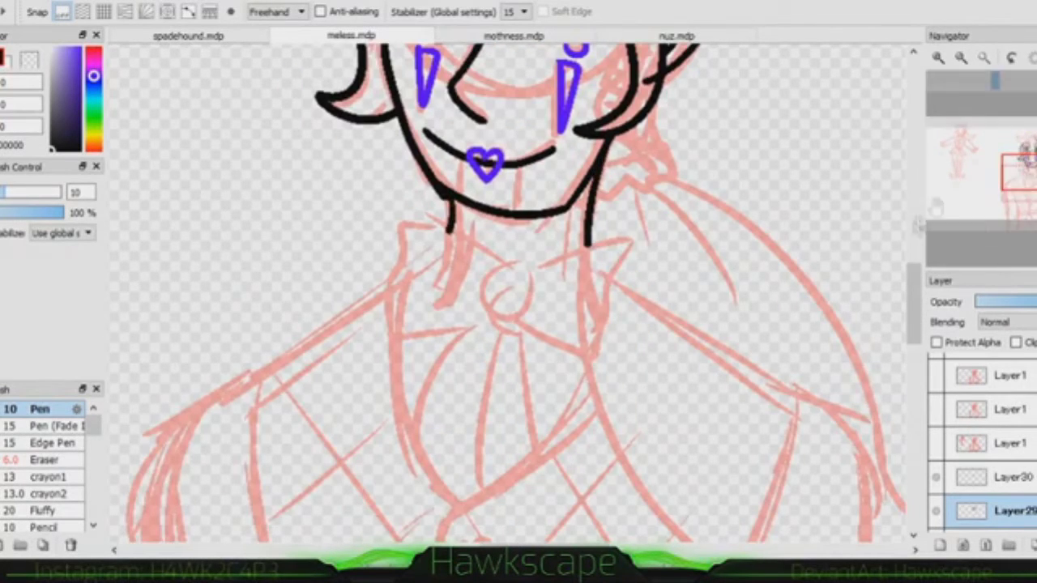
Ink the bow tie with its round knot and trailing ribbons, and the ribbed hair tie behind the neck.
scroll(518, 292, "down", 4)
left_click_drag(585, 247, 584, 248)
left_click_drag(603, 243, 644, 237)
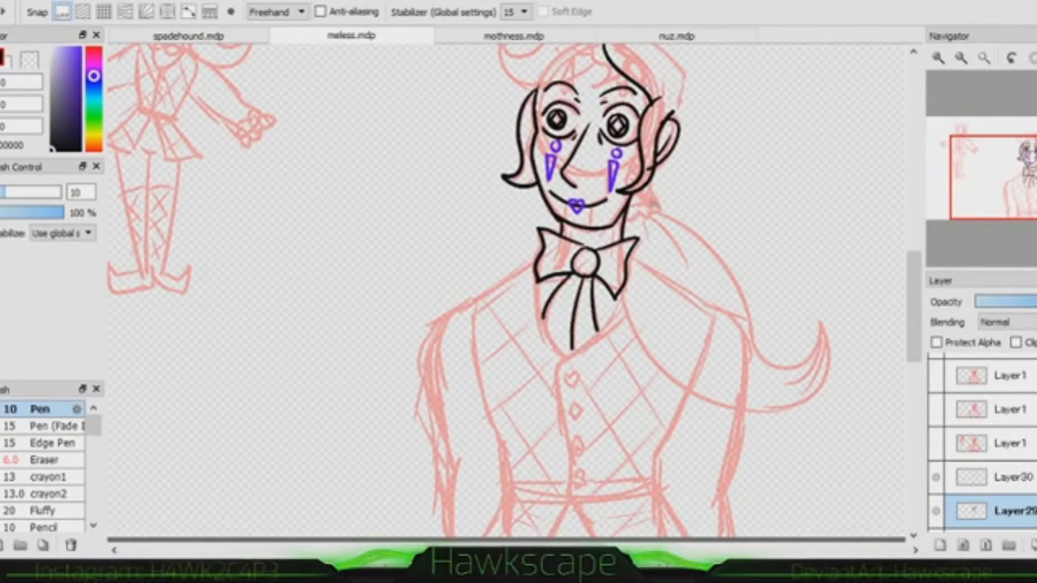
scroll(567, 243, "up", 5)
left_click_drag(496, 301, 601, 282)
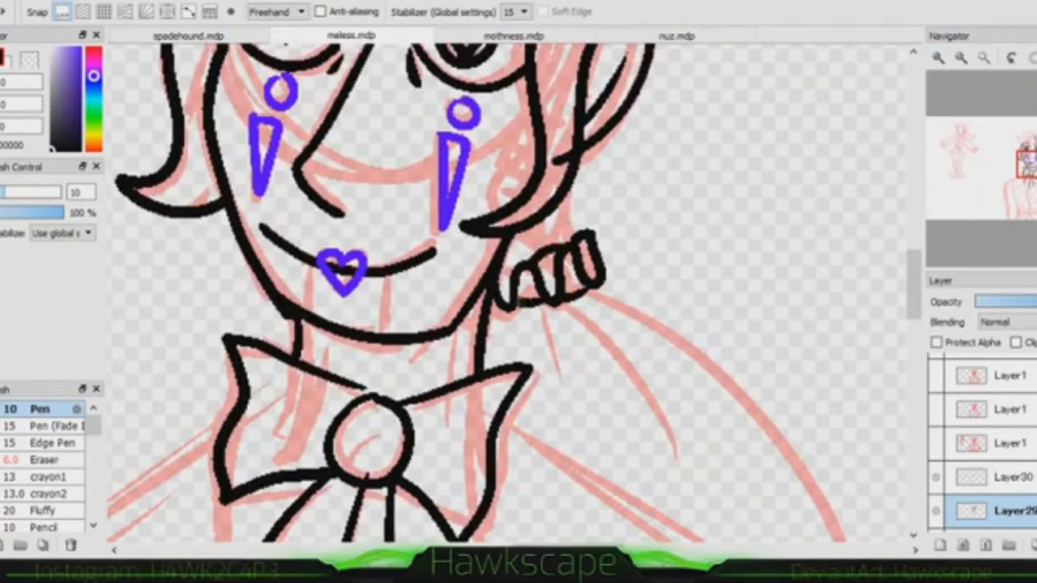
Ink the top of the hair with its large curled fringe and the angular outline down to the ear.
scroll(530, 302, "down", 3)
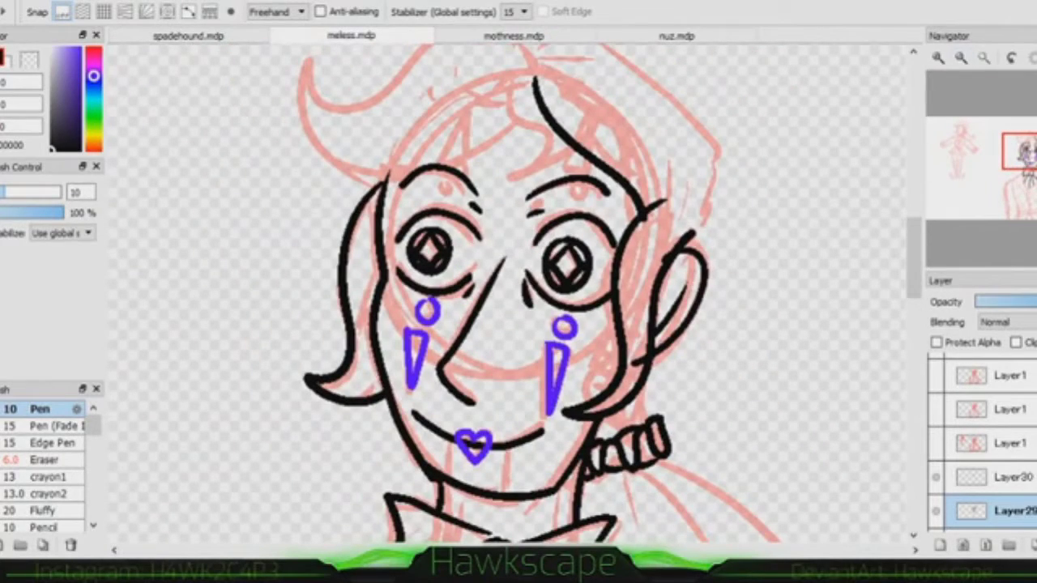
scroll(518, 292, "down", 2)
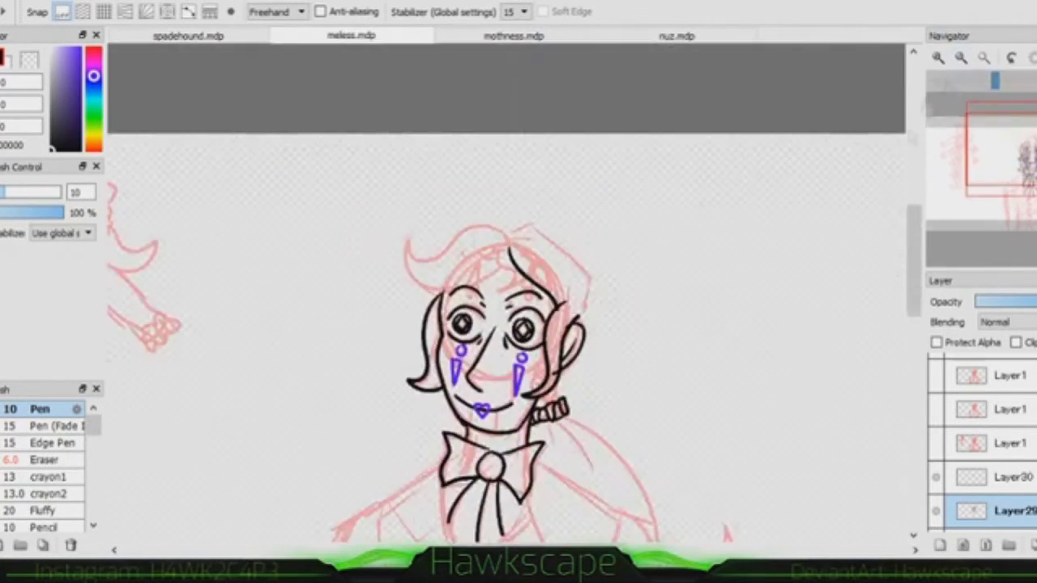
scroll(518, 292, "up", 2)
mouse_move(515, 175)
left_mouse_down()
mouse_move(437, 138)
mouse_move(518, 226)
left_mouse_up()
left_click_drag(518, 292, 462, 199)
mouse_move(458, 76)
left_mouse_down()
mouse_move(507, 47)
mouse_move(636, 186)
mouse_move(624, 259)
left_mouse_up()
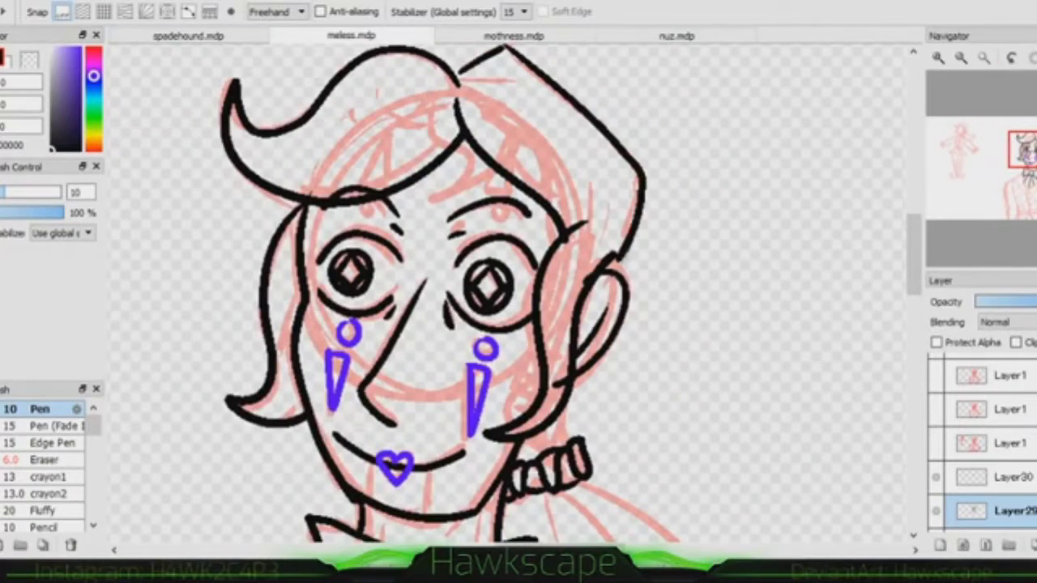
Ink the jester's shoulders and the outer lines of both sleeves down to the canvas edge.
left_click_drag(518, 365, 519, 48)
scroll(519, 291, "down", 2)
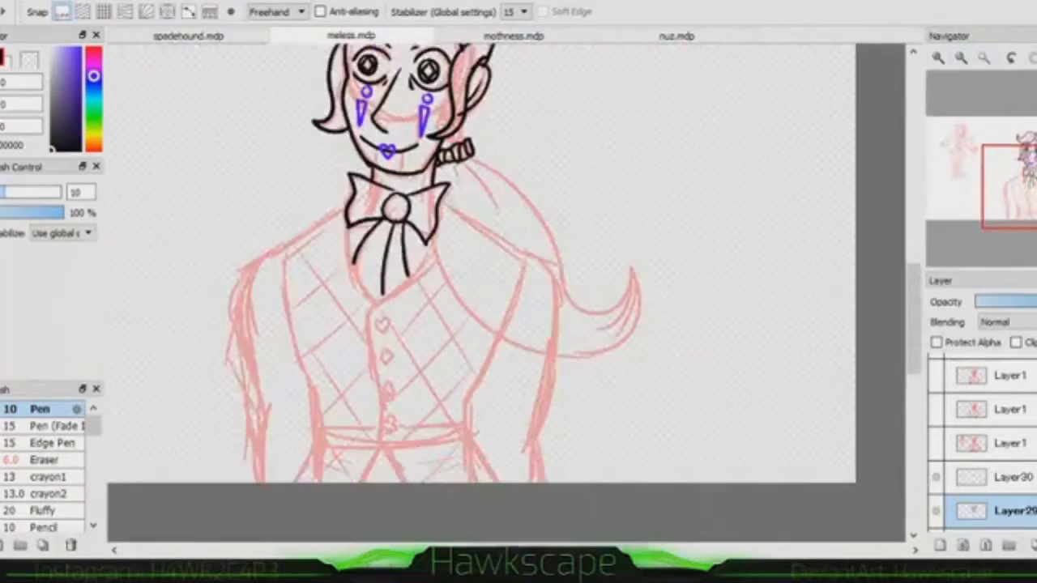
left_click_drag(244, 324, 265, 482)
mouse_move(525, 256)
left_mouse_down()
mouse_move(547, 402)
mouse_move(541, 482)
left_mouse_up()
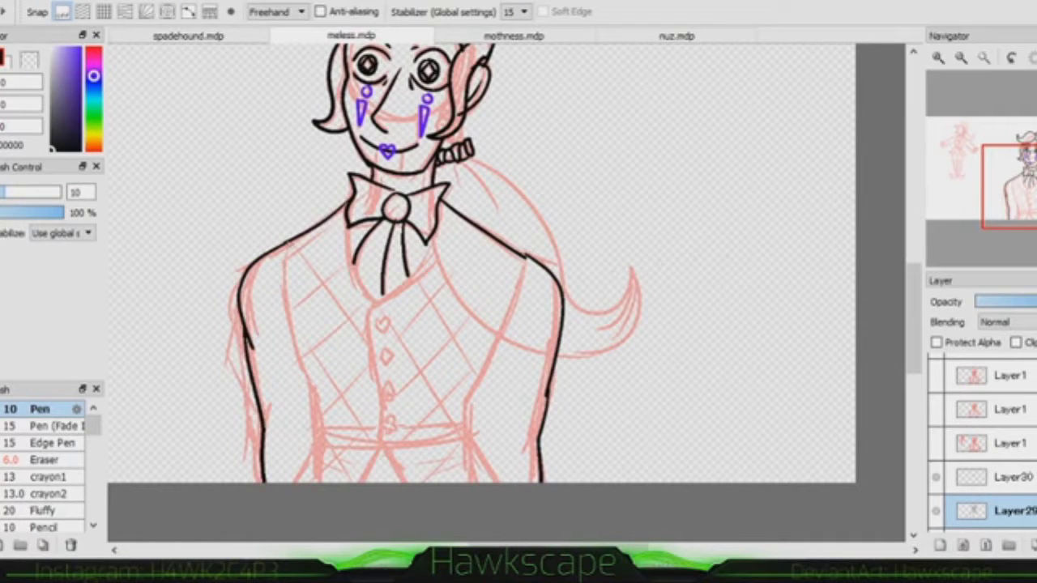
left_click_drag(290, 242, 315, 397)
key("ctrl+z")
scroll(486, 243, "up", 5)
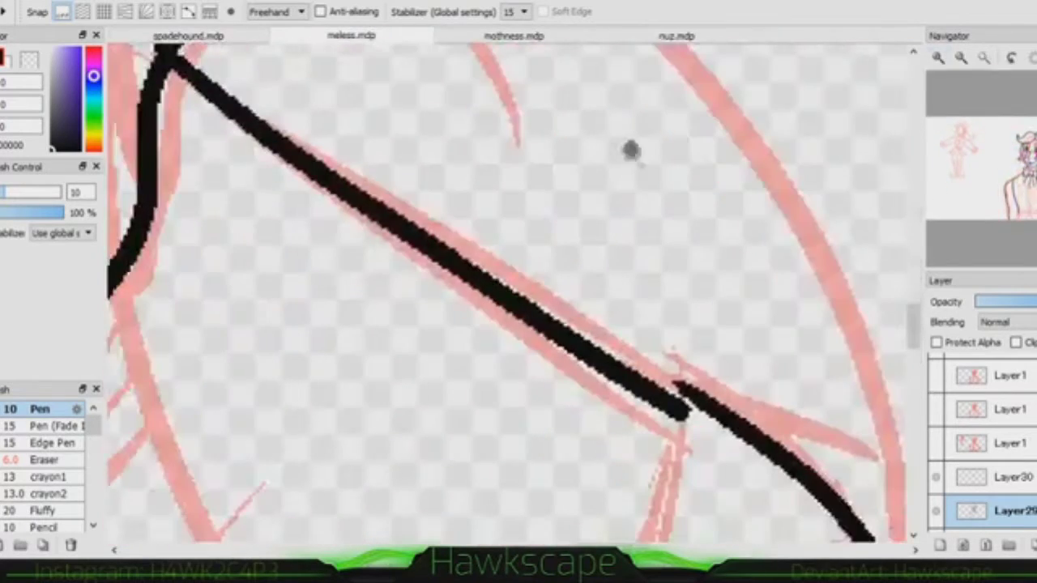
left_click_drag(628, 154, 710, 150)
left_click_drag(774, 182, 806, 239)
mouse_move(568, 210)
left_mouse_down()
mouse_move(640, 295)
mouse_move(697, 328)
left_mouse_up()
left_click_drag(577, 429, 652, 482)
key("ctrl+z")
key("ctrl+z")
key("ctrl+z")
key("ctrl+z")
key("ctrl+z")
key("ctrl+z")
Clean up the shoulder line with the eraser and ink both side edges of the vest, continuing into the flared coat tails.
key("e")
scroll(511, 292, "down", 3)
left_click_drag(535, 279, 571, 312)
scroll(511, 291, "down", 2)
key("n")
scroll(511, 292, "up", 2)
scroll(506, 292, "down", 3)
left_click_drag(738, 158, 661, 352)
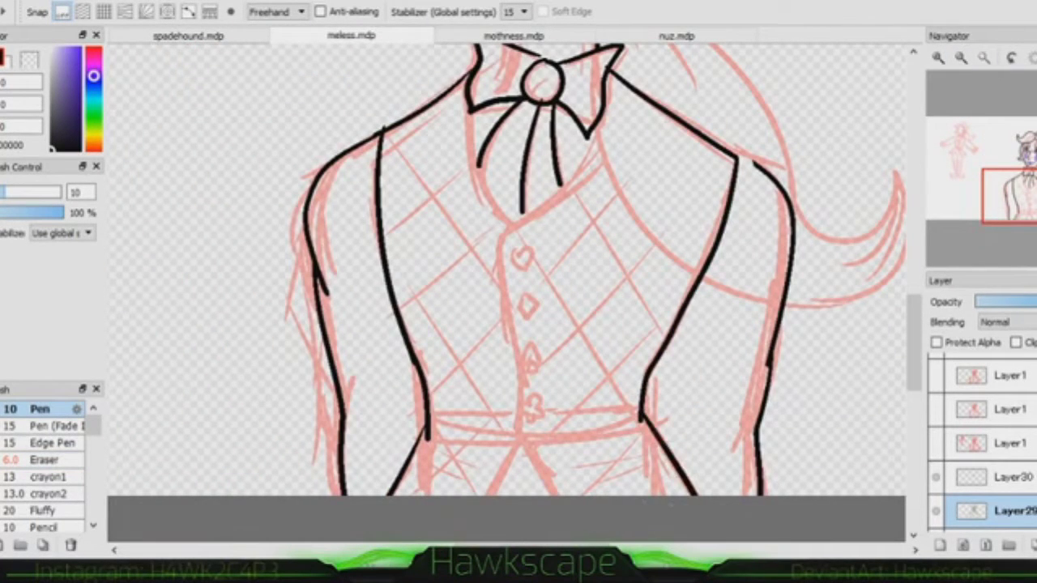
Ink the neckline on the ponytail side and the vest's front edge, splitting into the two coat tails below the waist.
left_click_drag(567, 182, 510, 417)
key("ctrl+z")
left_click_drag(608, 117, 503, 236)
left_click_drag(498, 235, 517, 428)
key("ctrl+z")
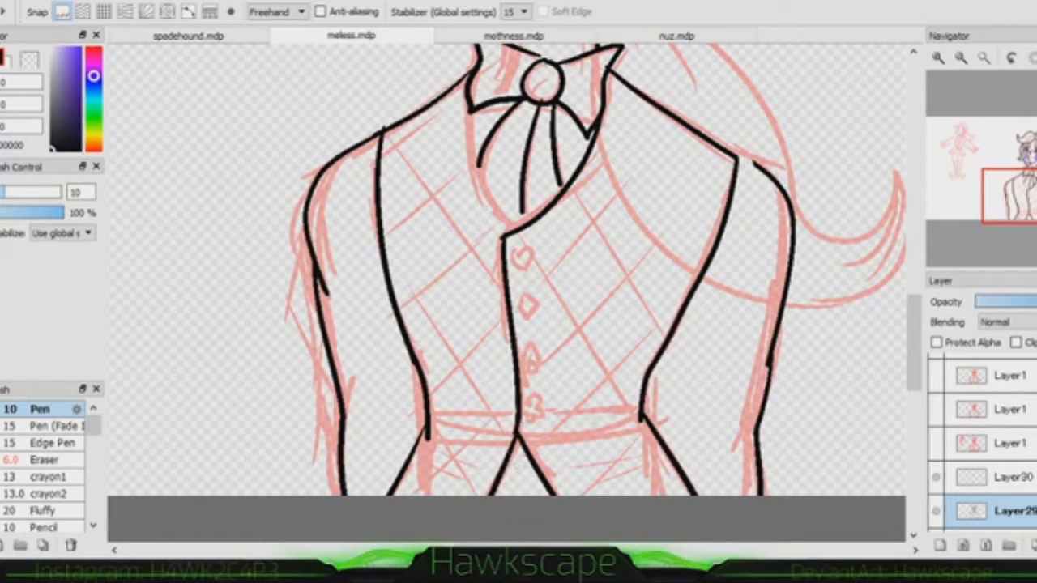
mouse_move(640, 395)
left_mouse_down()
mouse_move(534, 411)
mouse_move(624, 401)
left_mouse_up()
key("ctrl+z")
key("ctrl+z")
key("ctrl+z")
Ink the remaining side of the vest's V neckline from the bow tie to the front edge.
scroll(506, 267, "up", 3)
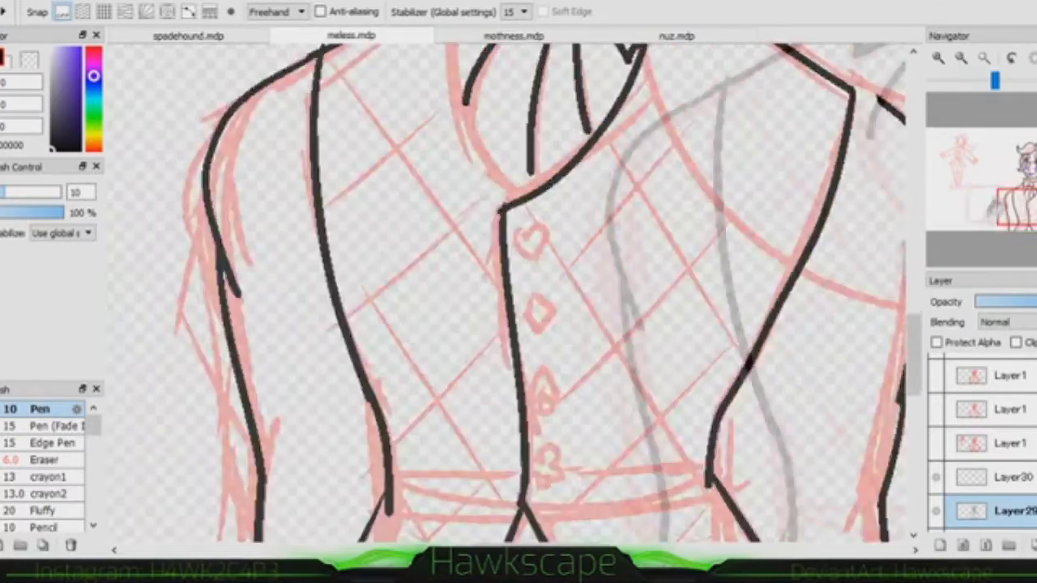
scroll(507, 267, "down", 3)
scroll(506, 267, "up", 3)
left_click_drag(545, 154, 580, 503)
left_click_drag(1023, 79, 995, 81)
scroll(506, 291, "down", 3)
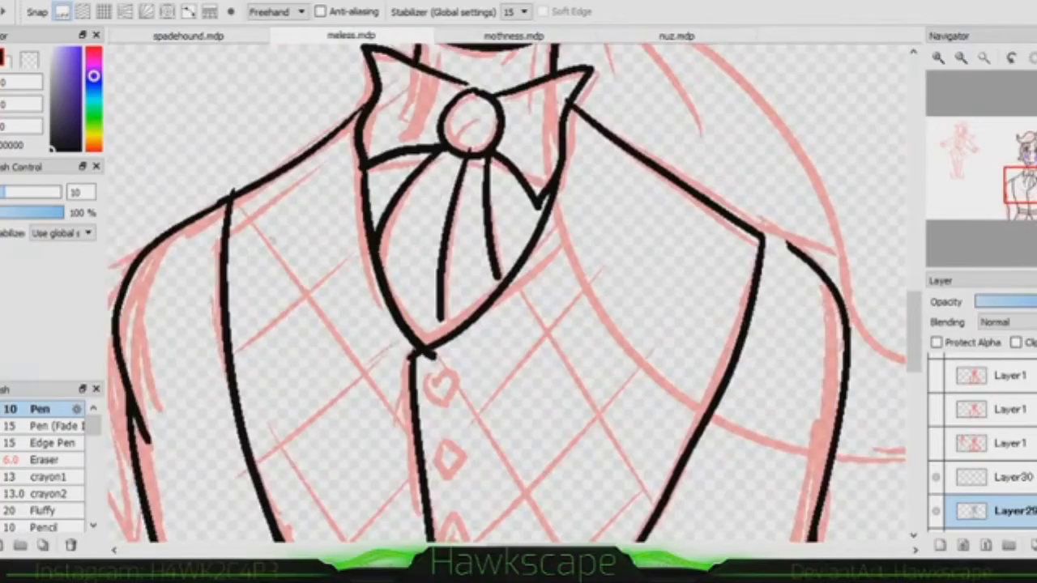
Ink the two curved waistband lines and the short fabric folds at the armpits and elbows.
scroll(507, 291, "up", 3)
scroll(506, 292, "down", 2)
scroll(560, 312, "up", 5)
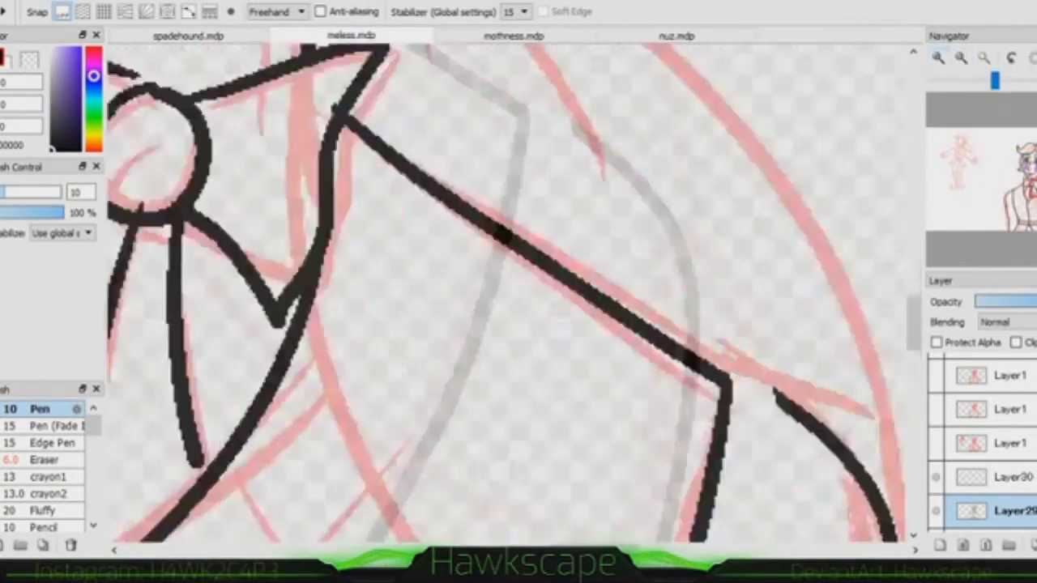
scroll(507, 292, "down", 4)
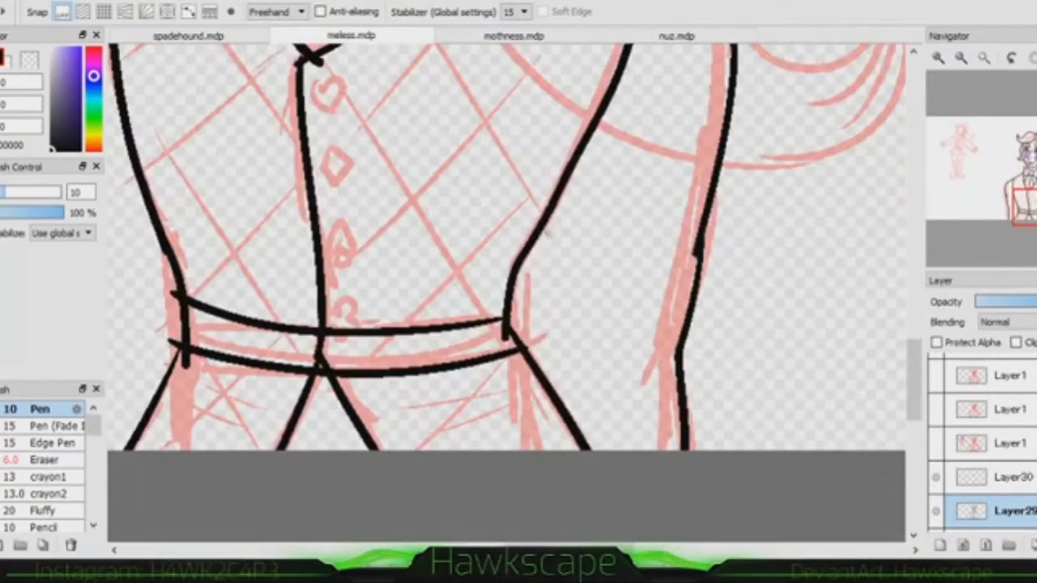
scroll(506, 292, "down", 2)
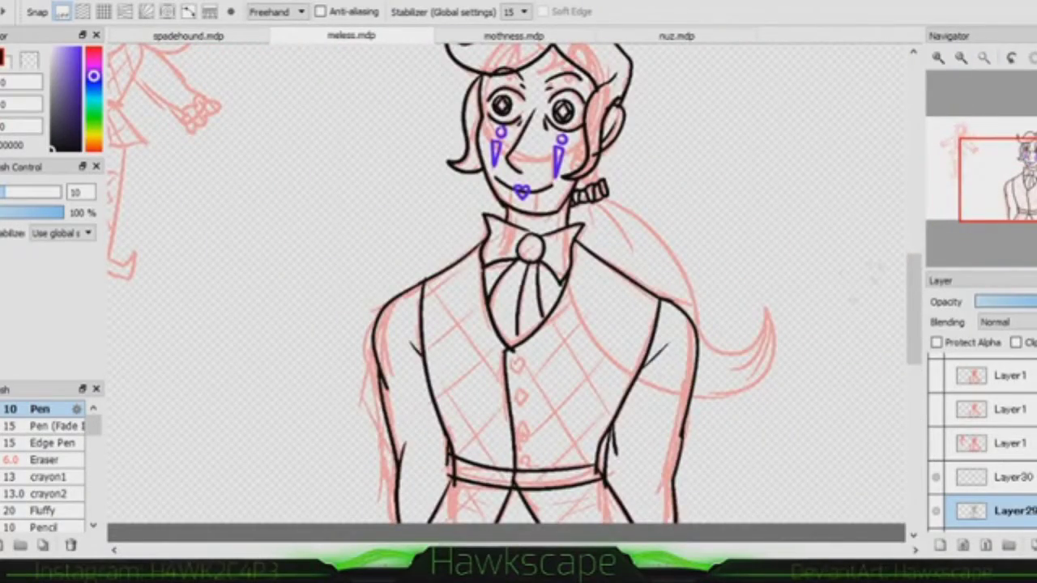
Ink the ponytail curving behind the shoulder from the hair tie to its upturned tip, with inner strand lines.
scroll(519, 292, "up", 4)
scroll(519, 292, "down", 3)
scroll(518, 291, "down", 3)
mouse_move(515, 231)
left_mouse_down()
mouse_move(669, 336)
mouse_move(599, 429)
left_mouse_up()
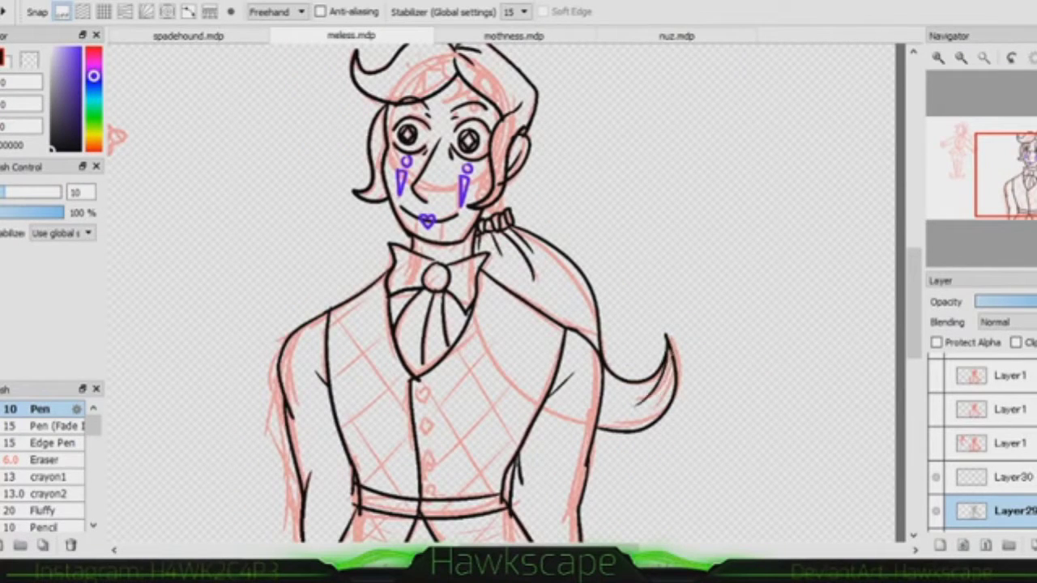
left_click_drag(668, 349, 672, 397)
Ink the two vertical puppet-jaw lines running from the mouth down to the chin.
scroll(518, 292, "up", 4)
left_click_drag(605, 280, 605, 324)
left_click_drag(551, 274, 545, 319)
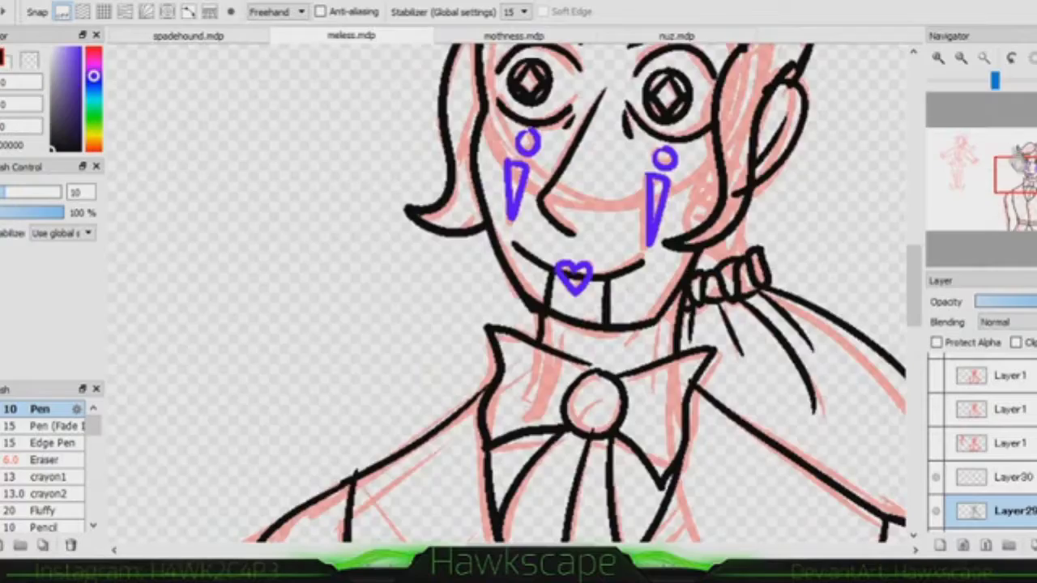
Draw small purple circles above both eyes on Layer30.
scroll(519, 292, "down", 3)
left_click(989, 477)
scroll(519, 292, "up", 3)
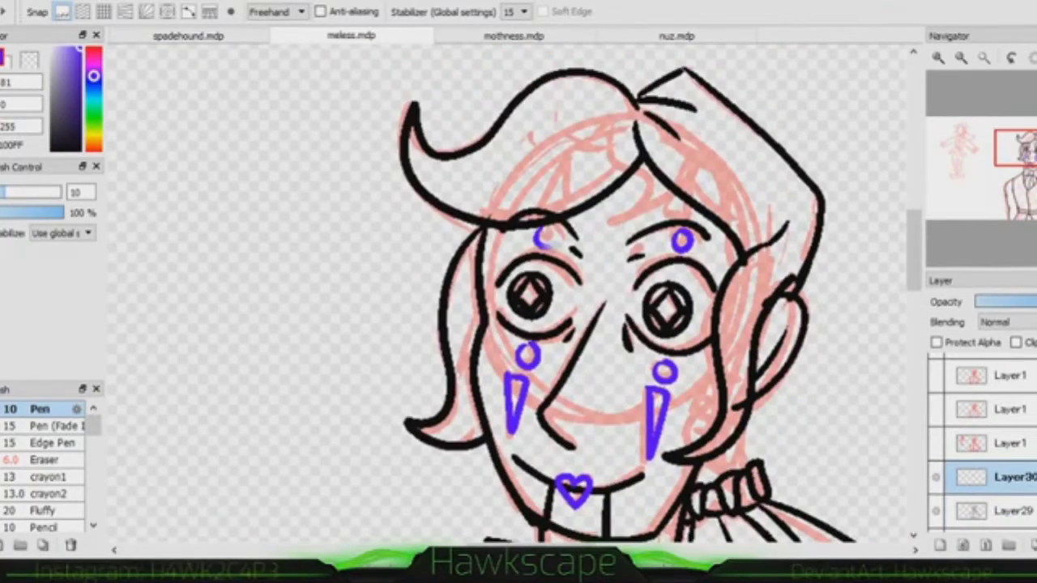
left_click_drag(681, 158, 674, 217)
left_click_drag(555, 156, 551, 212)
Draw a lattice of crossing purple diagonal lines over the vest and waist on Layer30.
scroll(519, 291, "down", 3)
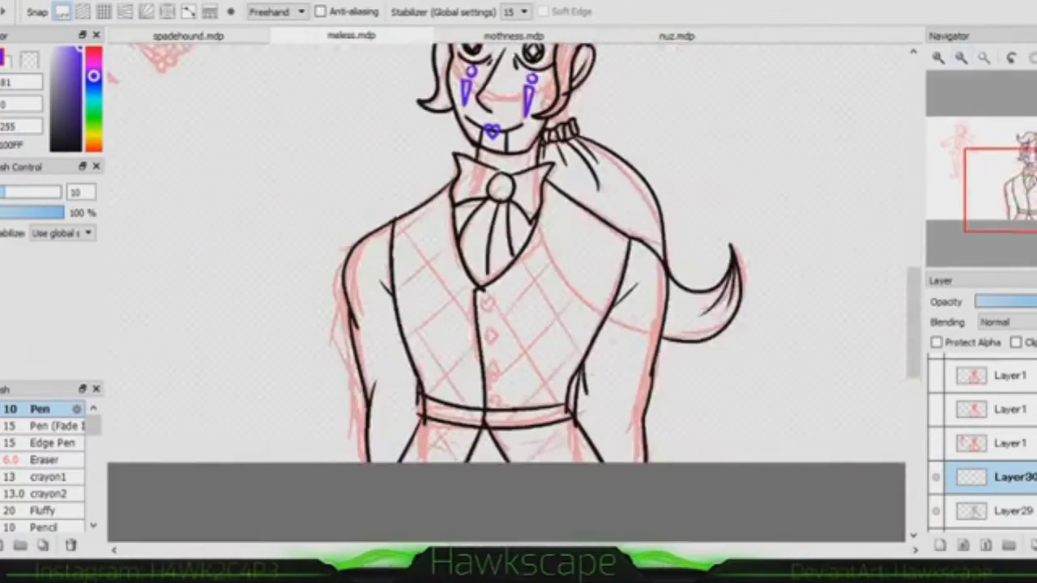
left_click_drag(567, 460, 622, 410)
left_click_drag(467, 462, 603, 320)
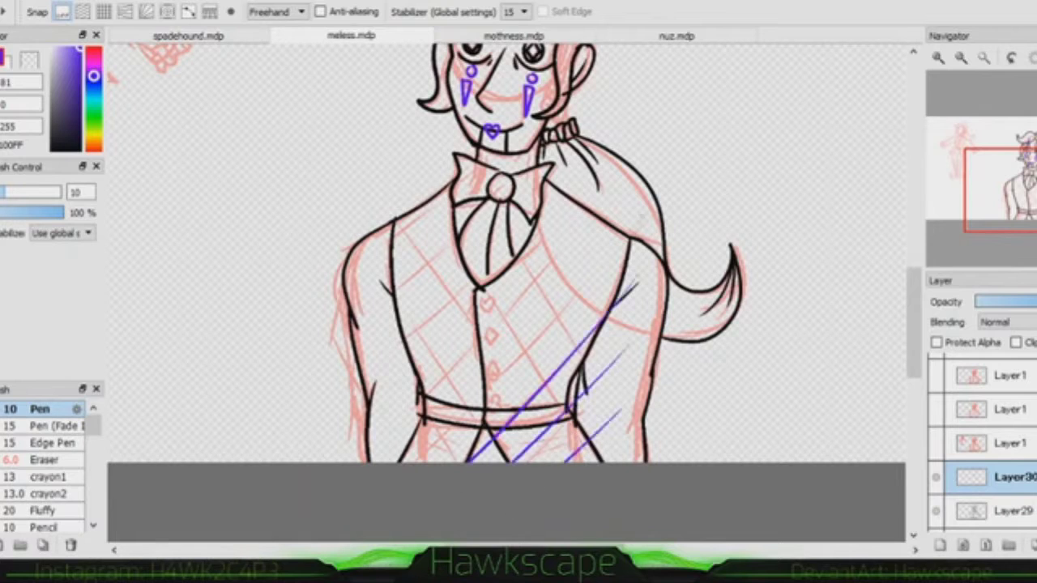
left_click_drag(402, 463, 642, 212)
left_click_drag(374, 355, 583, 172)
left_click_drag(337, 298, 537, 185)
left_click_drag(507, 161, 668, 294)
left_click_drag(267, 199, 568, 426)
left_click_drag(438, 166, 668, 376)
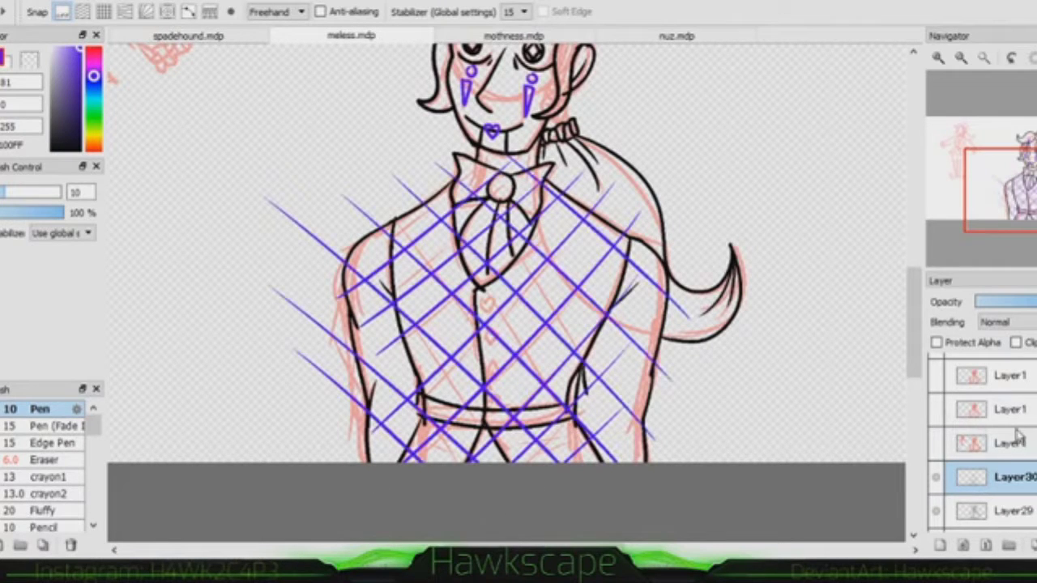
left_click_drag(680, 81, 709, 129)
left_click_drag(736, 128, 739, 148)
left_click_drag(770, 85, 771, 158)
left_click_drag(792, 86, 794, 160)
left_click_drag(811, 153, 863, 138)
left_click_drag(885, 93, 875, 150)
key("ctrl+z")
key("ctrl+z")
key("ctrl+z")
Hide Layer30 and lower the opacity of the red Layer1 sketch beneath the line art.
left_click(937, 478)
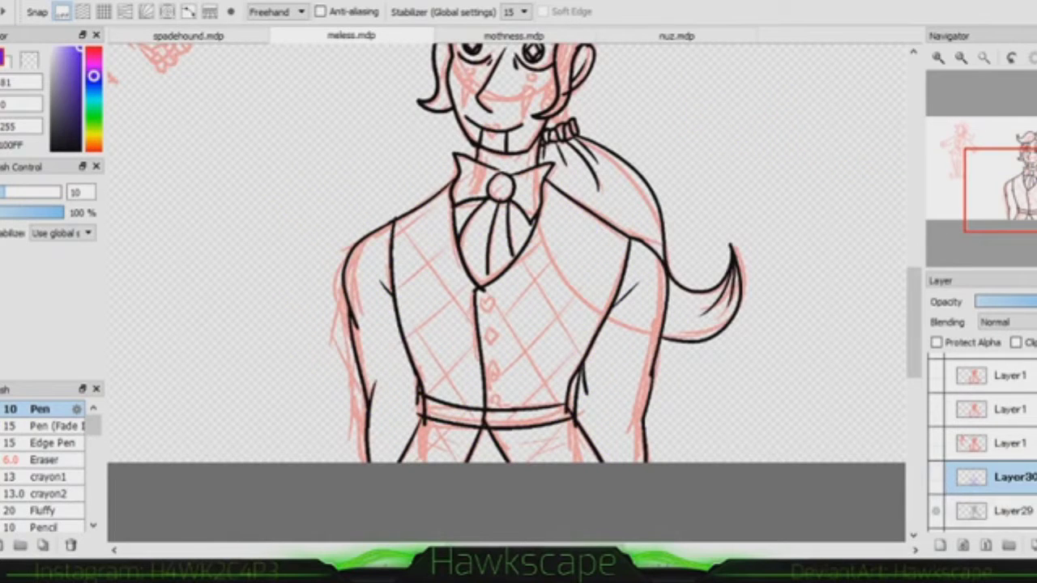
scroll(984, 454, "down", 1)
left_click(1001, 492)
key("ctrl+minus")
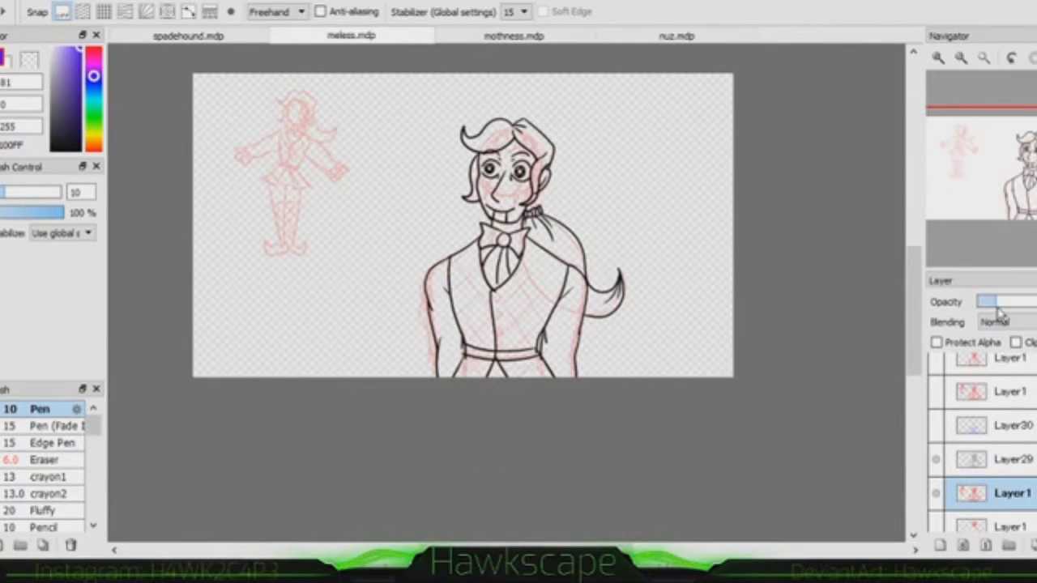
key("ctrl+plus")
Ink the card-suit buttons down the vest front on Layer29, including a heart, a diamond and a spade.
left_click(1000, 458)
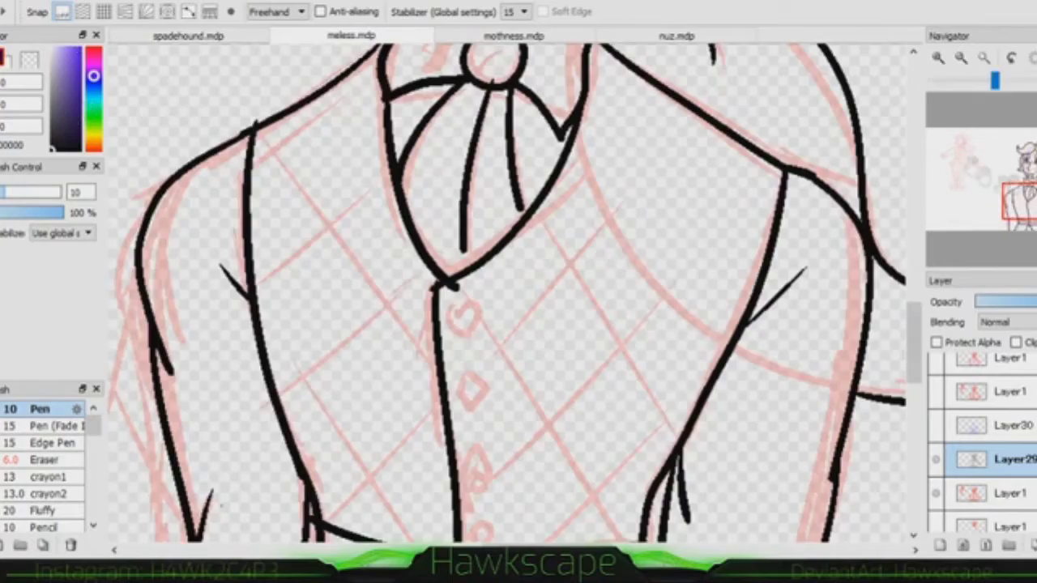
scroll(514, 295, "down", 3)
left_click_drag(544, 198, 549, 306)
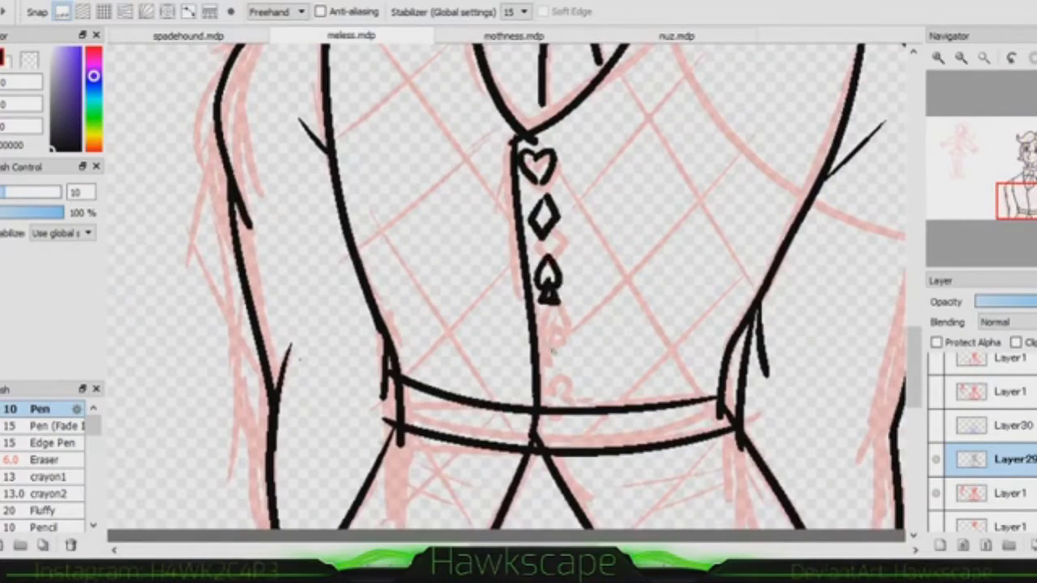
scroll(514, 294, "down", 3)
scroll(514, 294, "up", 6)
Hide the finished drawing's layers, show the next Layer1 sketch at reduced opacity, and add a new layer above it.
key("ctrl+minus")
key("ctrl+plus")
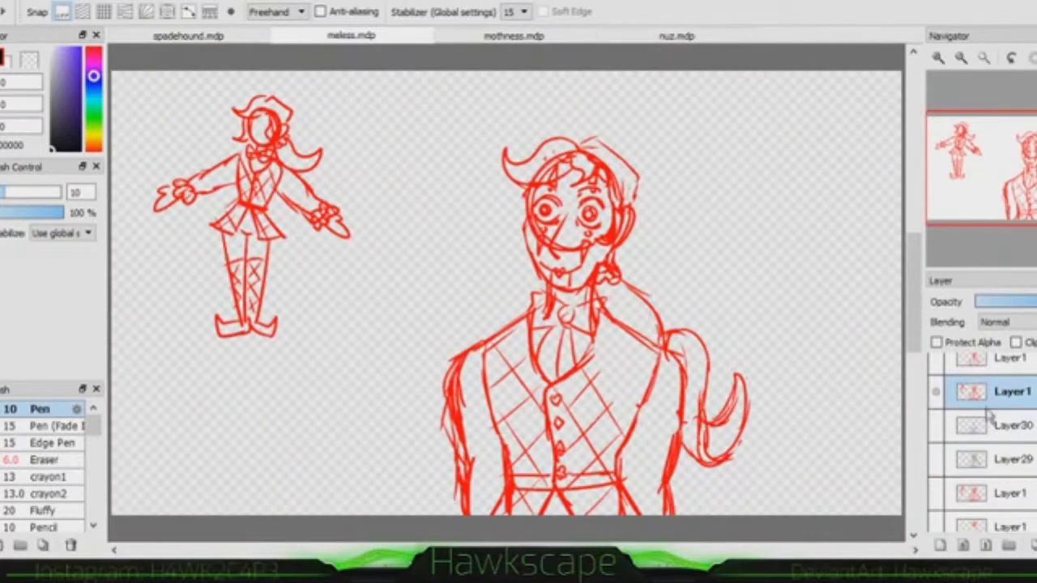
key("ctrl+z")
key("ctrl+shift+n")
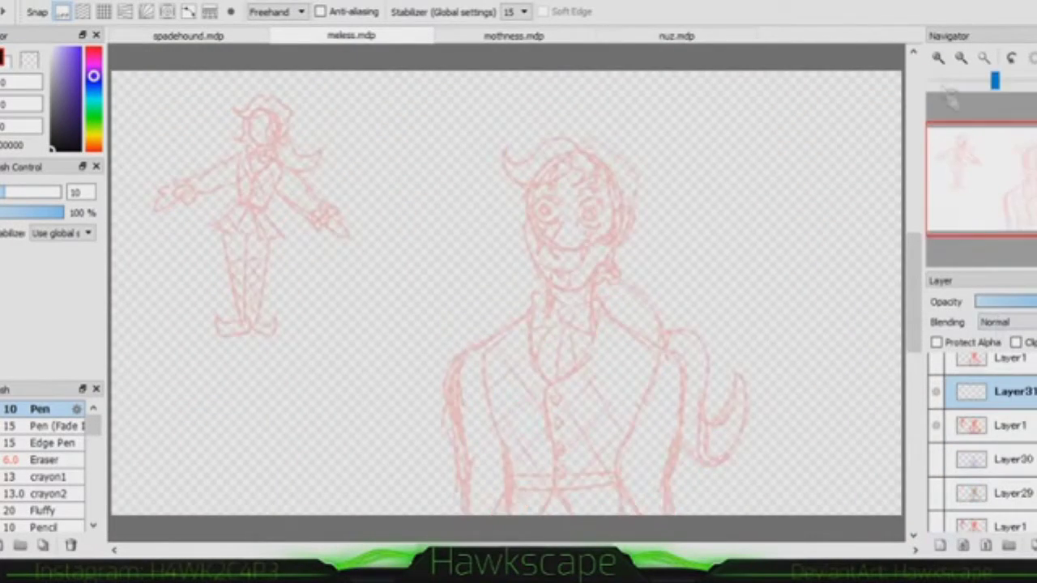
Ink the small full-body figure's face outline with its curved side lock and ear, plus the bow tie.
key("ctrl+plus")
key("ctrl+minus")
left_click_drag(505, 139, 531, 206)
mouse_move(450, 155)
left_mouse_down()
mouse_move(519, 231)
mouse_move(511, 280)
mouse_move(428, 245)
left_mouse_up()
Ink the small figure's vest with its scooped neckline, front seam, sides and thick waistband.
left_click_drag(438, 284, 515, 292)
left_click_drag(455, 333, 442, 428)
mouse_move(405, 415)
left_mouse_down()
mouse_move(482, 433)
mouse_move(519, 287)
left_mouse_up()
Ink the two flared coat tails below the small figure's waist.
mouse_move(426, 257)
left_mouse_down()
mouse_move(403, 415)
mouse_move(329, 482)
left_mouse_up()
left_click_drag(442, 430, 385, 518)
key("ctrl+z")
mouse_move(406, 411)
left_mouse_down()
mouse_move(486, 431)
mouse_move(539, 525)
left_mouse_up()
mouse_move(328, 483)
left_mouse_down()
mouse_move(442, 433)
mouse_move(534, 522)
left_mouse_up()
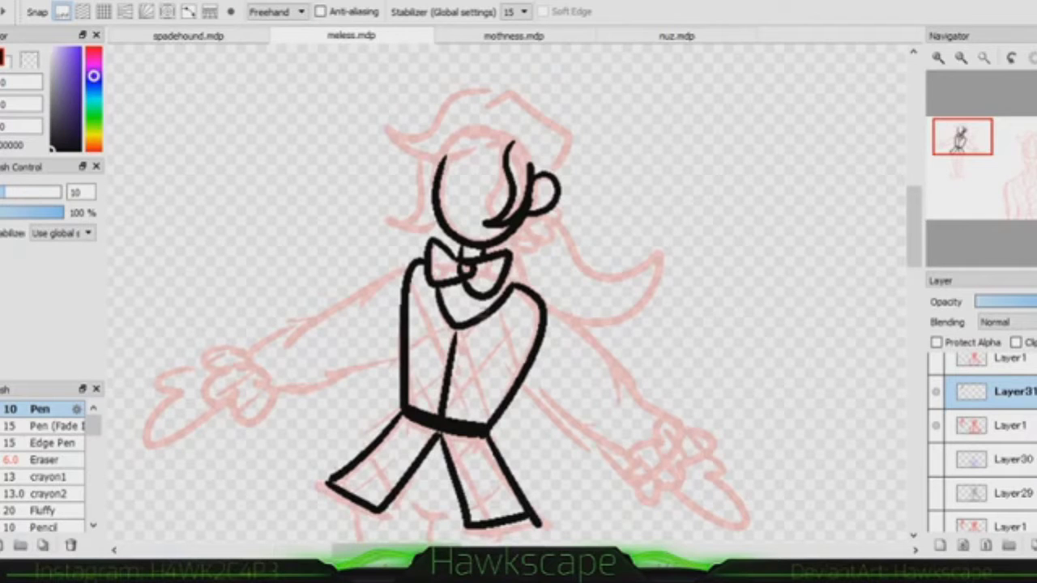
left_click_drag(545, 301, 637, 401)
left_click_drag(525, 379, 601, 429)
key("ctrl+z")
key("ctrl+z")
Ink the arm on the ponytail side with its ruffled cuff and hand, and dot the buttons down the vest.
left_click_drag(545, 299, 637, 401)
left_click_drag(527, 376, 603, 430)
left_click_drag(686, 437, 642, 490)
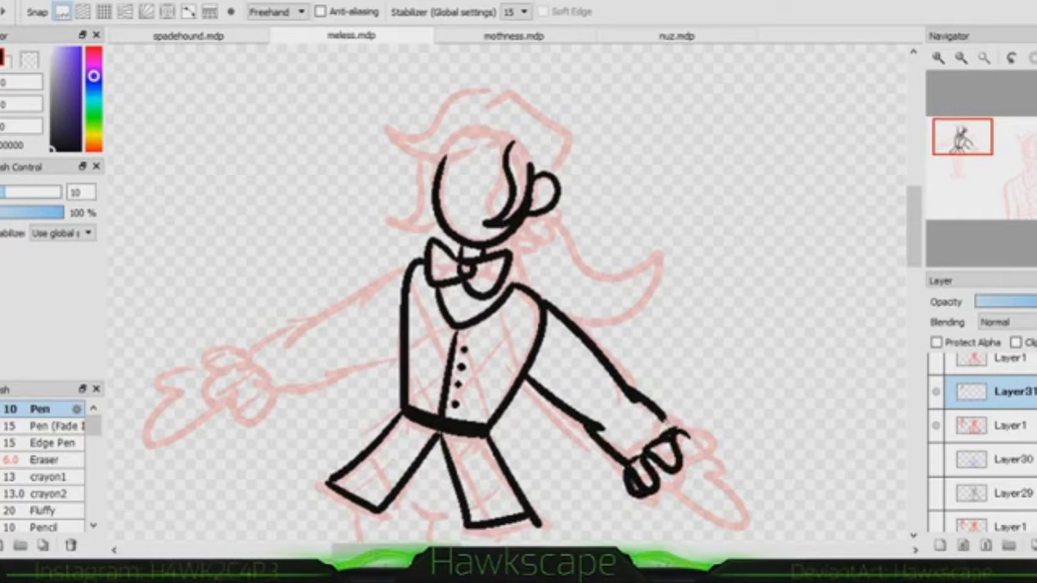
left_click_drag(689, 444, 707, 495)
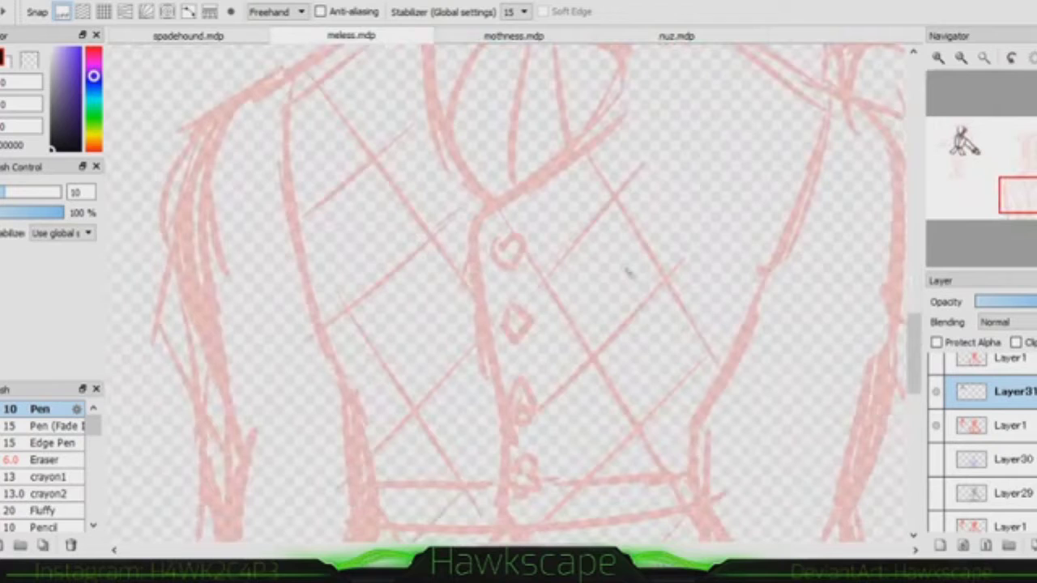
Draw a few short black marks over the large figure's vest sketch.
left_click_drag(604, 266, 617, 301)
left_click_drag(624, 272, 598, 289)
left_click_drag(656, 338, 653, 341)
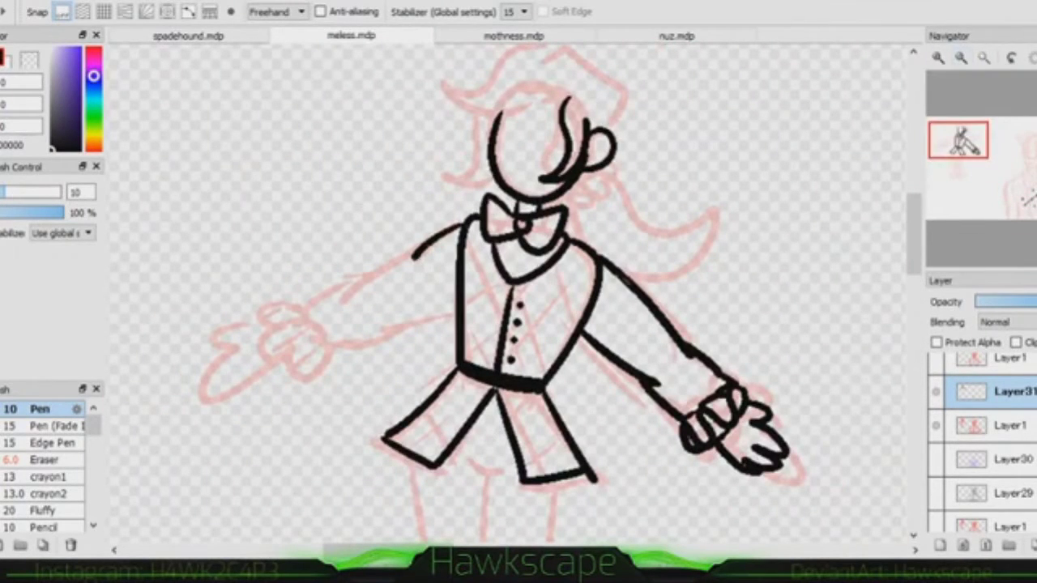
Ink the small figure's other outstretched arm with its elbow fold, ruffled cuff and hand.
left_click_drag(452, 315, 374, 335)
mouse_move(371, 276)
left_mouse_down()
mouse_move(349, 302)
mouse_move(297, 308)
left_mouse_up()
left_click_drag(381, 334, 324, 350)
left_click_drag(293, 305, 308, 373)
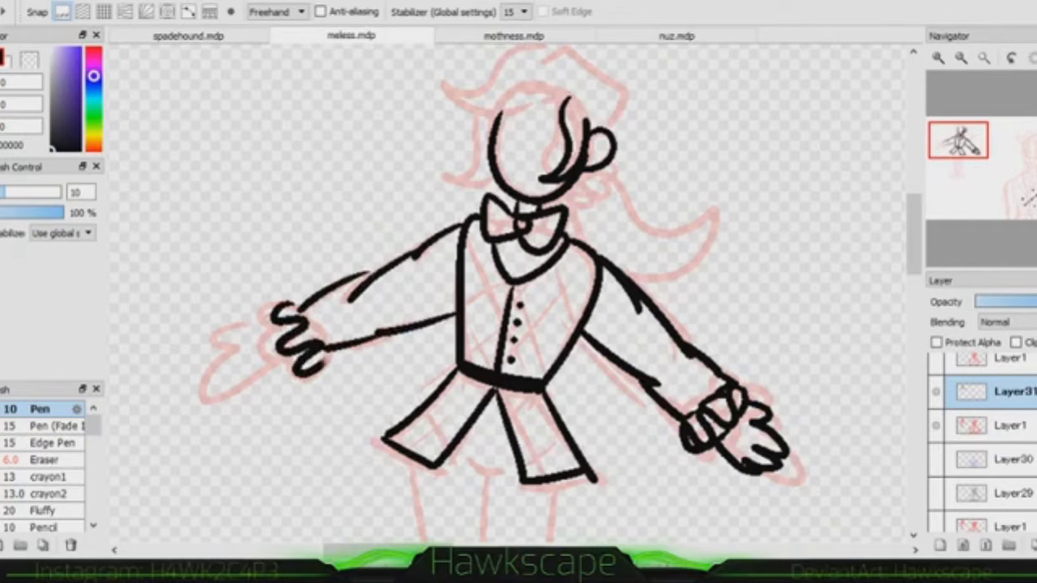
left_click_drag(254, 343, 209, 374)
left_click_drag(217, 386, 283, 381)
mouse_move(612, 167)
left_mouse_down()
mouse_move(567, 212)
mouse_move(689, 233)
mouse_move(649, 288)
left_mouse_up()
left_click_drag(706, 219, 674, 259)
key("ctrl+z")
key("ctrl+z")
key("ctrl+z")
Ink the small figure's hair with its swept ponytail and hair tie, curled fringe and angular top outline.
left_click_drag(616, 181, 720, 207)
left_click_drag(719, 211, 648, 280)
mouse_move(958, 139)
left_mouse_down()
mouse_move(984, 162)
mouse_move(961, 135)
left_mouse_up()
left_click_drag(426, 170, 531, 145)
left_click_drag(453, 202, 543, 190)
left_click_drag(530, 141, 605, 217)
mouse_move(465, 208)
left_mouse_down()
mouse_move(445, 267)
mouse_move(473, 276)
left_mouse_up()
left_click_drag(496, 257, 517, 259)
left_click(500, 233)
left_click(518, 237)
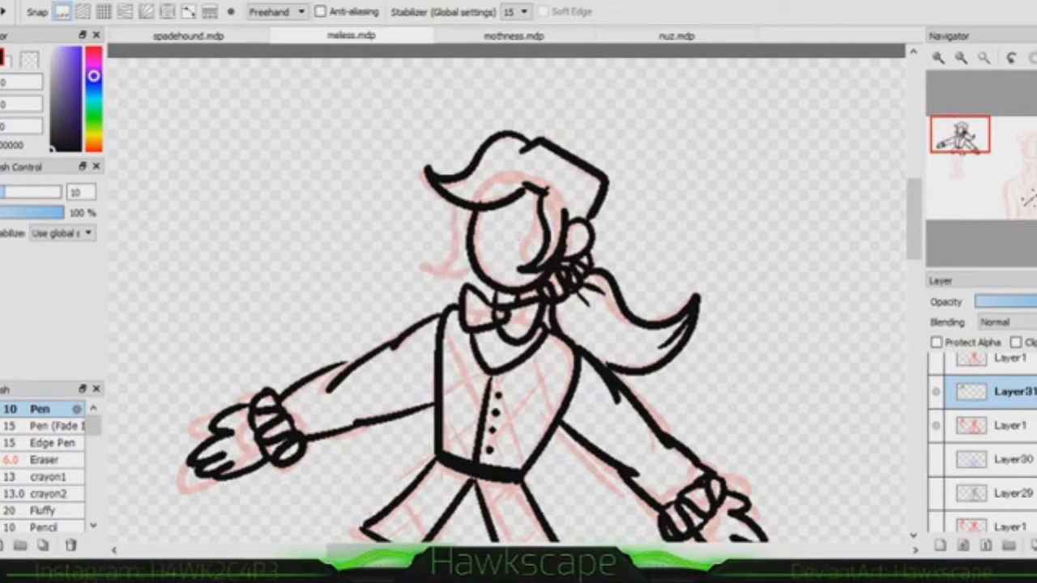
Ink the outer lines of both legs and the pointed, upturned shoes.
left_click_drag(960, 134, 960, 164)
left_click_drag(387, 133, 444, 409)
left_click_drag(536, 158, 496, 415)
left_click_drag(498, 413, 548, 455)
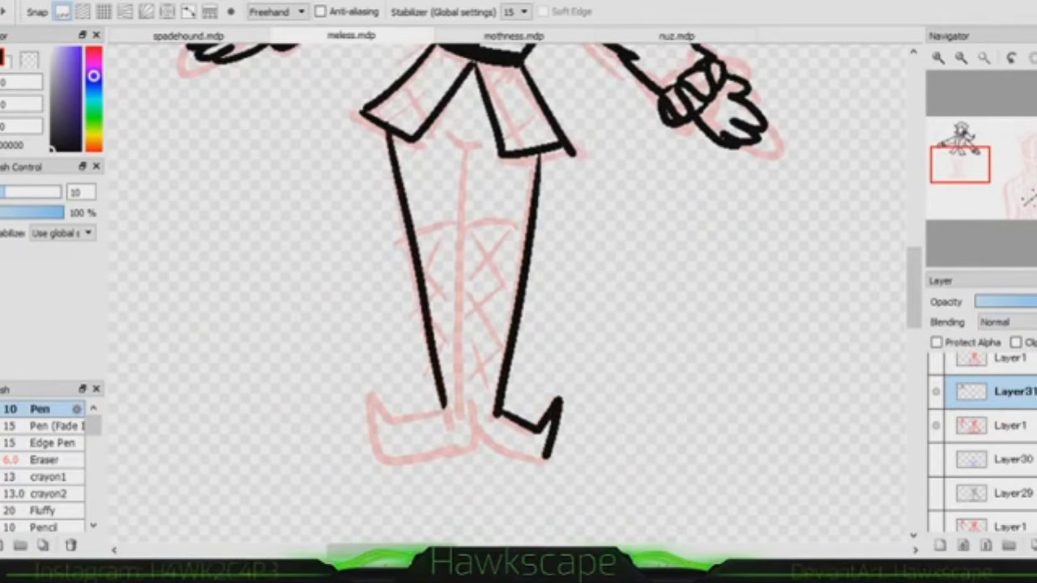
left_click_drag(446, 411, 373, 455)
left_click_drag(375, 458, 450, 446)
key("ctrl+z")
Ink the curve between the coat tails and the line dividing the legs, erasing its overshoot below the shoes.
left_click_drag(442, 133, 484, 144)
left_click_drag(464, 152, 464, 488)
key("ctrl+z")
left_click(45, 460)
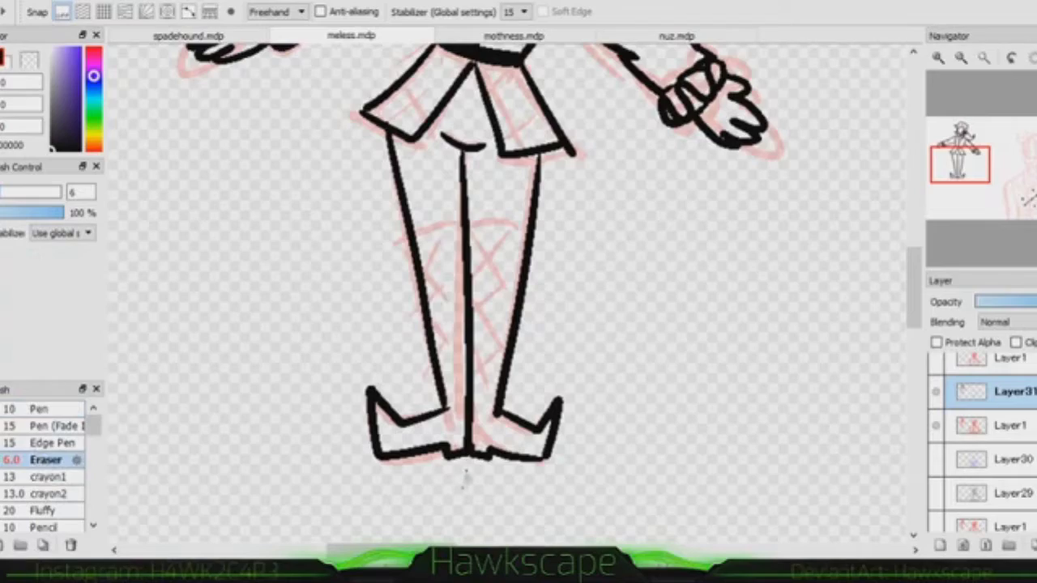
Ink the curved stocking tops across the legs and the loose hair lock beside the face.
key("b")
mouse_move(955, 204)
left_mouse_down()
mouse_move(953, 188)
mouse_move(952, 199)
left_mouse_up()
scroll(952, 199, "down", 3)
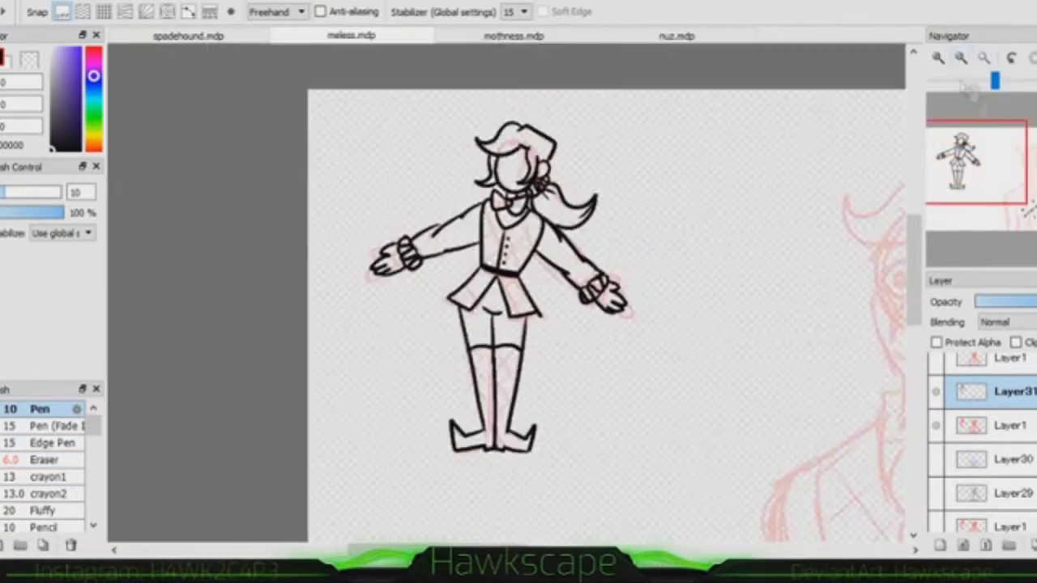
Draw a purple grid of crossing diagonal lines across the small figure's torso and coat on a new layer.
scroll(952, 199, "up", 4)
scroll(952, 198, "down", 3)
left_click_drag(421, 98, 559, 227)
left_click_drag(220, 324, 440, 451)
scroll(952, 198, "up", 5)
scroll(770, 484, "down", 3)
left_click_drag(604, 228, 522, 314)
left_click_drag(382, 103, 245, 328)
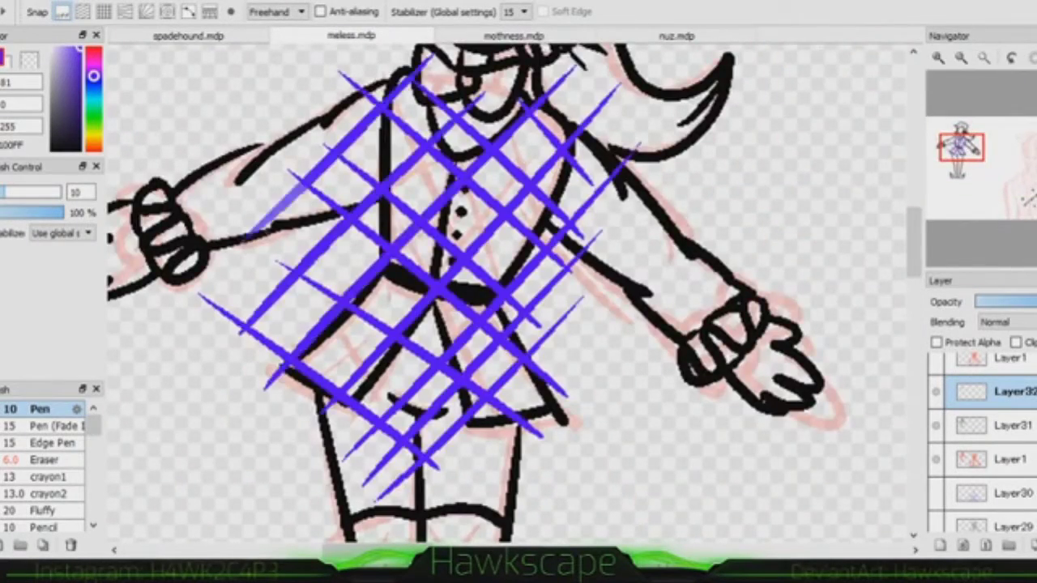
Draw narrow purple crisscross diamonds down the outer side of both stockings.
scroll(476, 492, "up", 4)
mouse_move(527, 350)
left_mouse_down()
mouse_move(504, 312)
mouse_move(544, 243)
mouse_move(559, 191)
mouse_move(498, 191)
left_mouse_up()
key("ctrl+z")
key("ctrl+z")
key("ctrl+z")
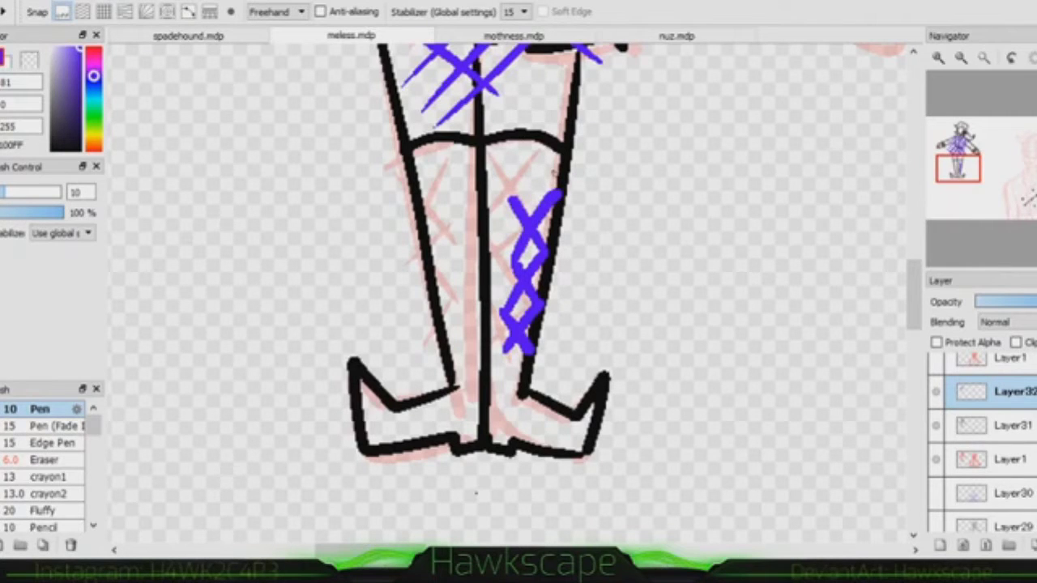
left_click_drag(458, 352, 425, 212)
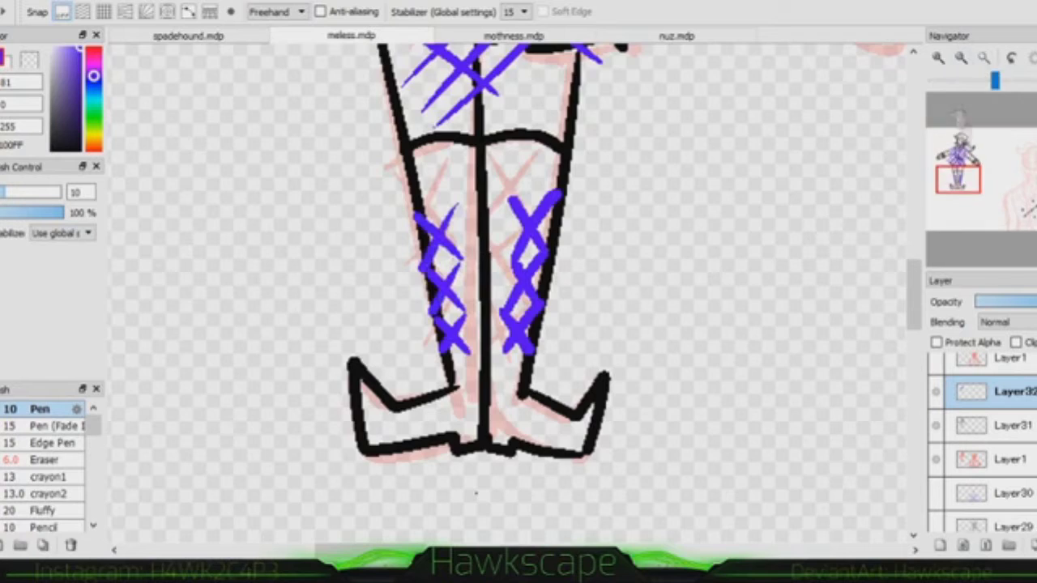
Erase the stray black marks over the bust on Layer31 with the Eraser at size 299.
key("ctrl+minus")
key("e")
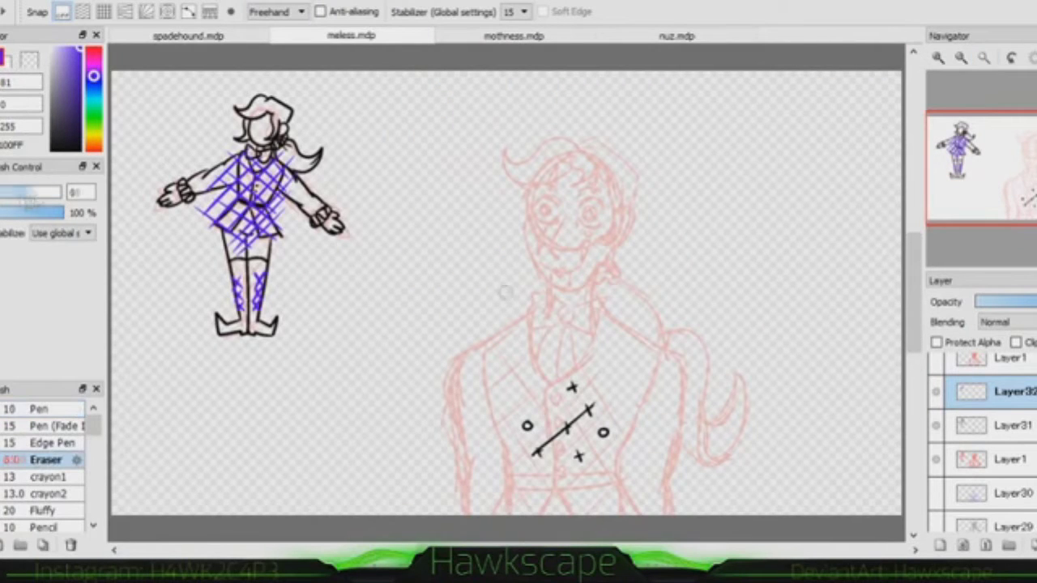
left_click(997, 426)
key("Delete")
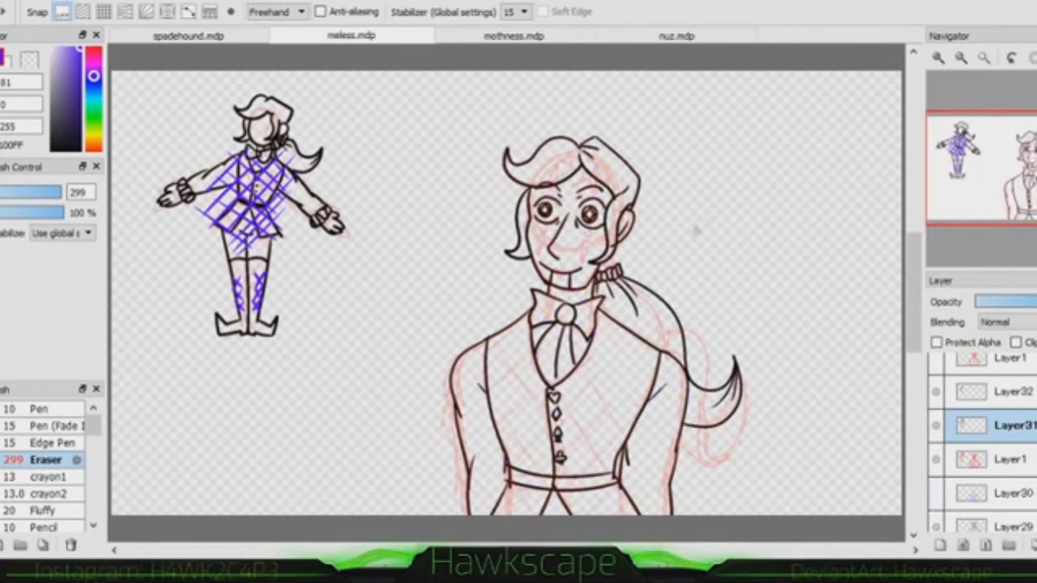
Show only the open-armed full-body sketch on Layer14 and add a new layer directly above it.
left_click(1004, 527)
key("p")
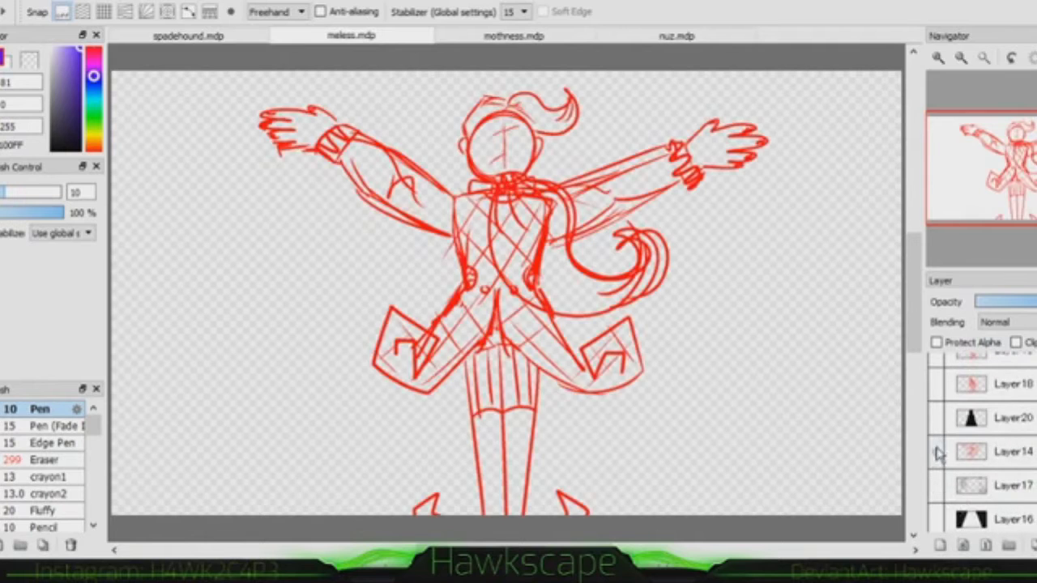
left_click(937, 418)
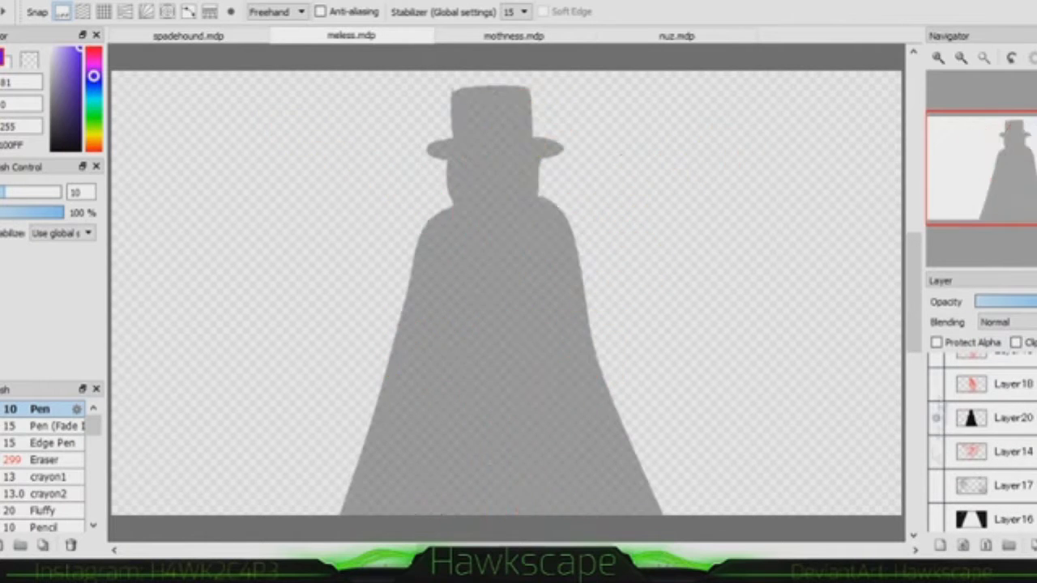
left_click(937, 419)
left_click(940, 546)
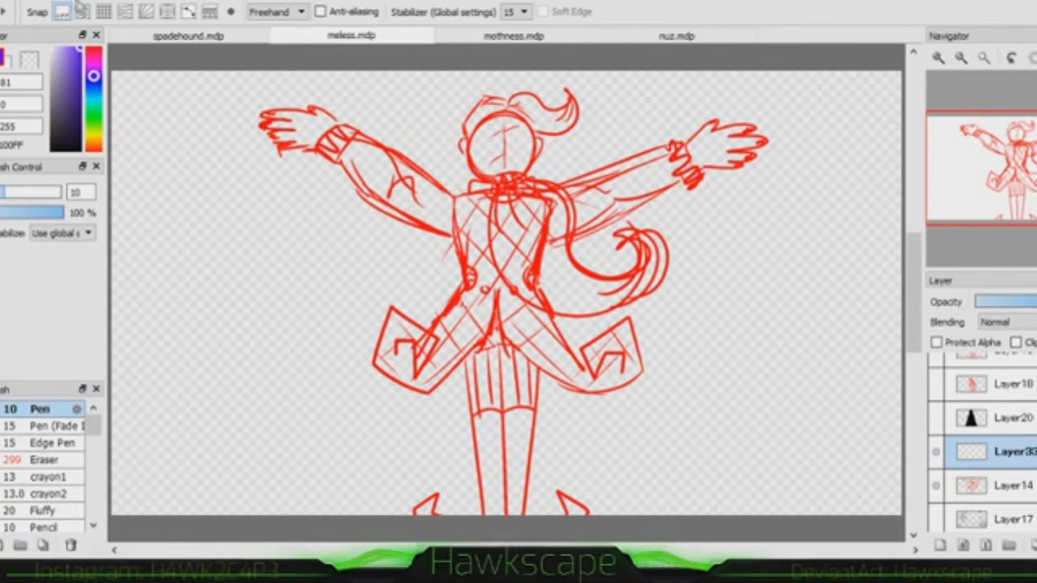
Lower the opacity of the red sketch on Layer14 and make the new layer above it active.
scroll(122, 132, "up", 2)
left_click(1010, 485)
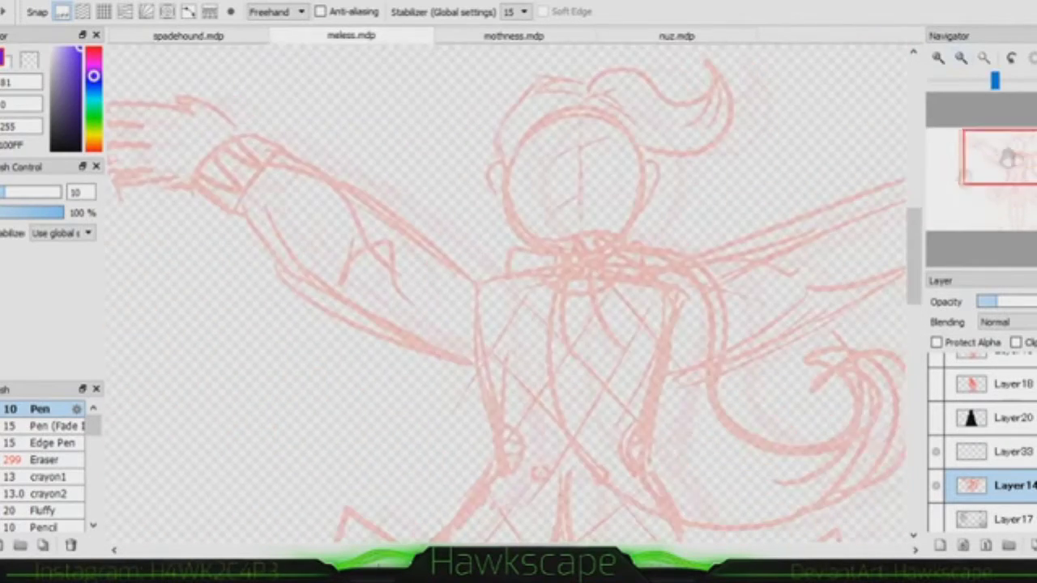
scroll(507, 292, "down", 1)
left_click(1005, 451)
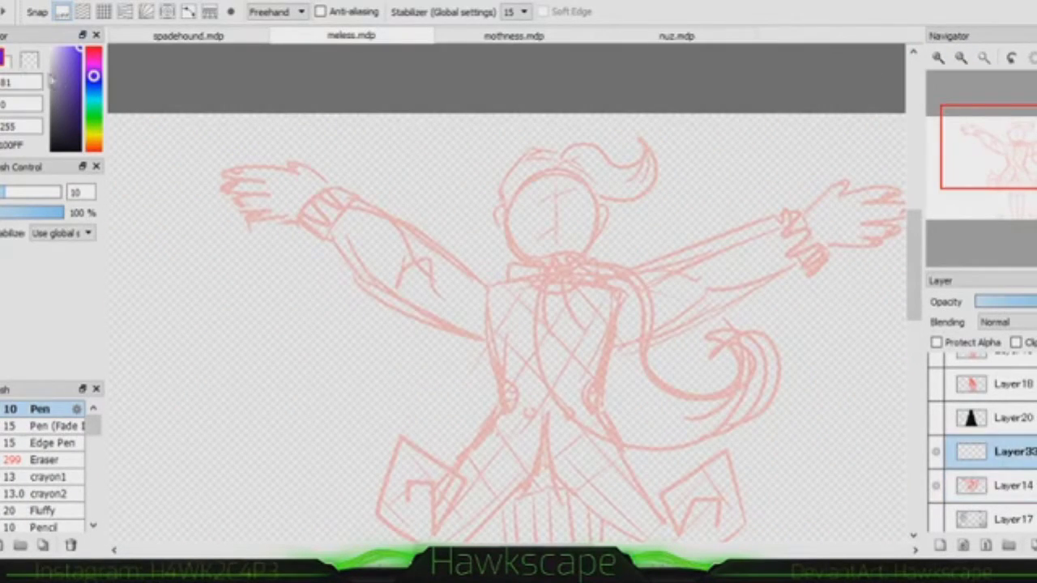
Ink the jaw curve and the coiled ruffle under the chin in black on Layer33.
left_click(1011, 485)
scroll(519, 243, "up", 3)
left_click_drag(307, 166, 363, 284)
key("ctrl+z")
left_click(1005, 451)
left_click_drag(301, 172, 478, 279)
left_click_drag(409, 275, 369, 320)
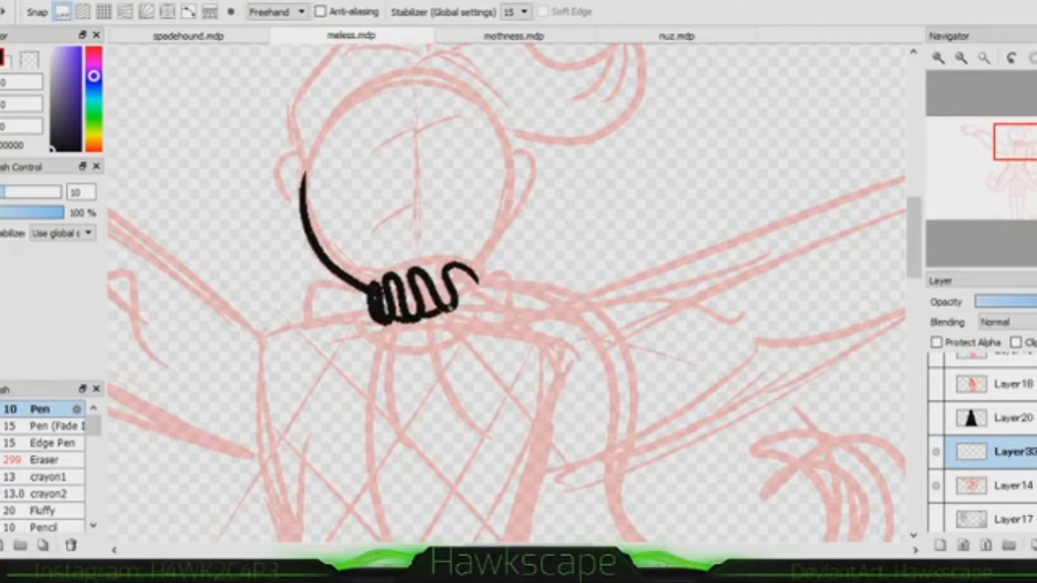
key("ctrl+z")
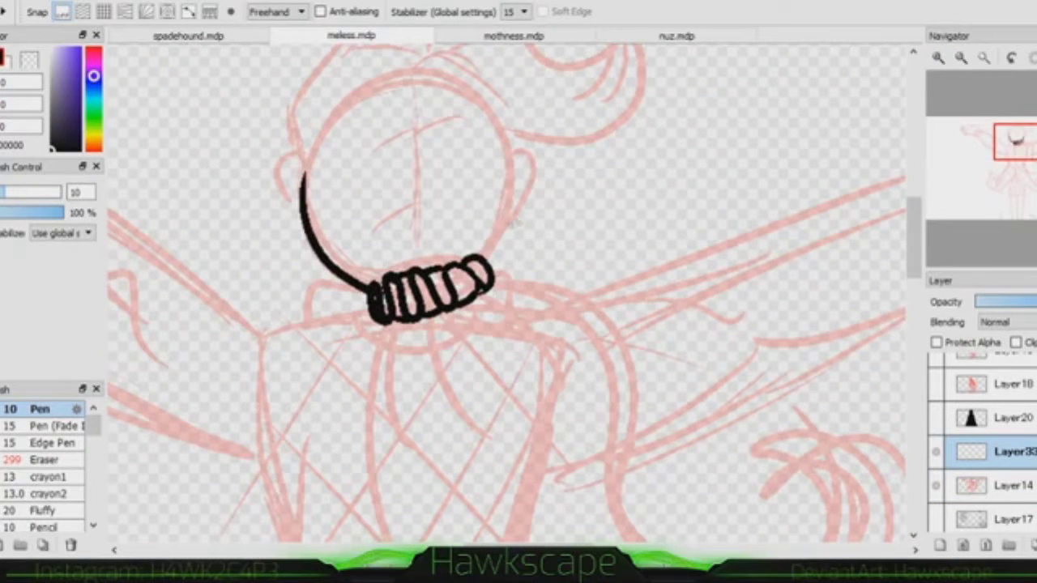
Ink both sides of the face and the two ears.
left_click_drag(486, 107, 483, 258)
left_click_drag(327, 128, 306, 185)
left_click_drag(512, 154, 508, 222)
key("ctrl+z")
left_click_drag(304, 150, 300, 209)
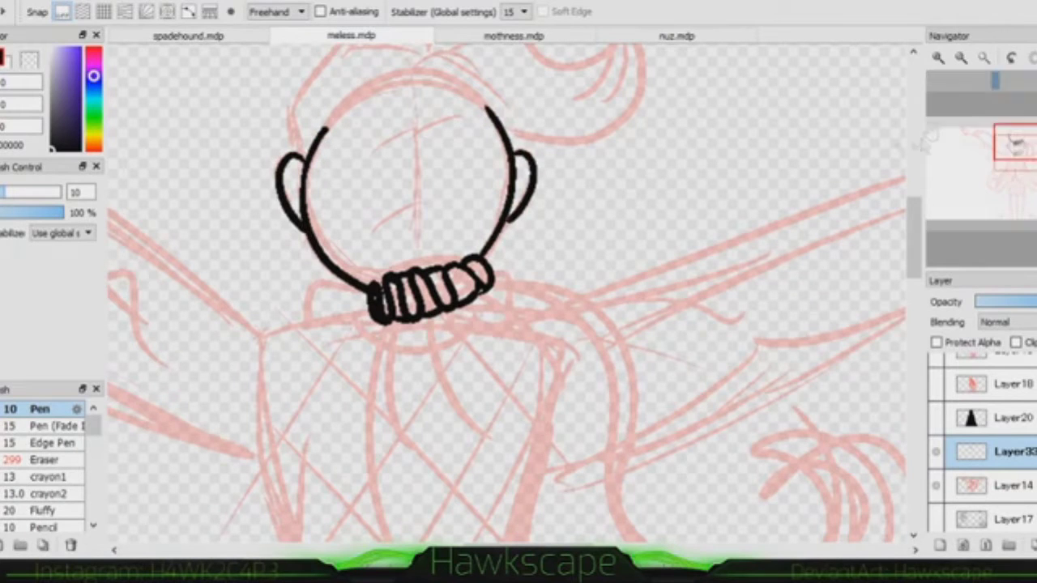
Ink the facial guide lines, the swept lock on top of the head and the angular hair outline.
scroll(506, 292, "down", 2)
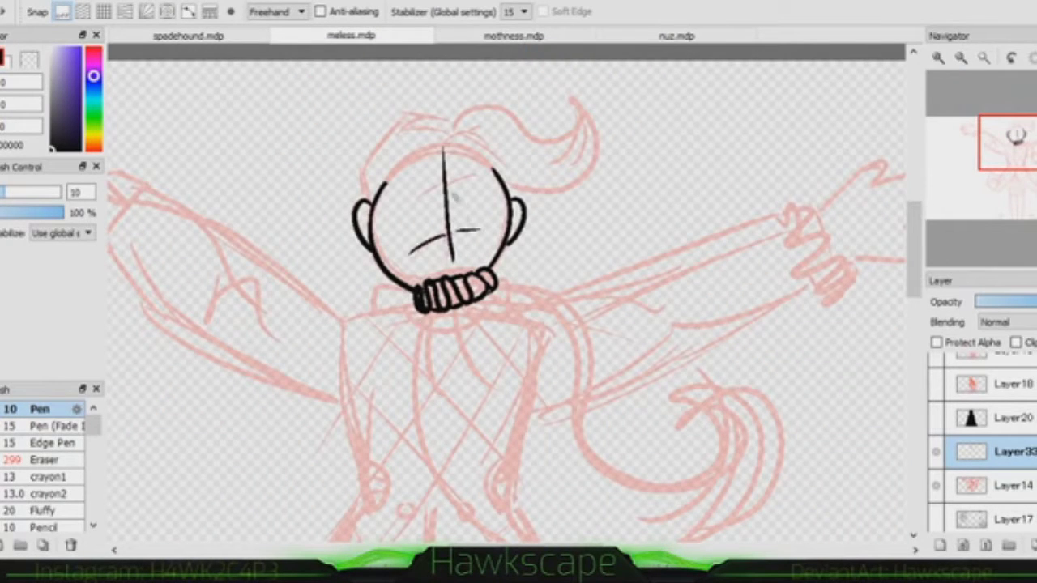
left_click_drag(551, 292, 565, 306)
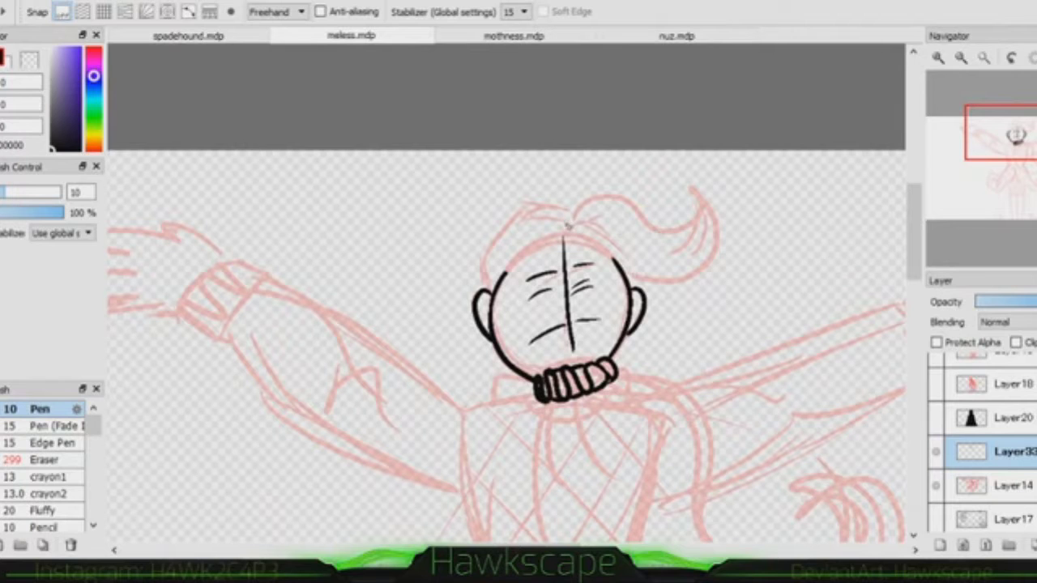
left_click_drag(565, 225, 648, 276)
left_click_drag(568, 210, 480, 283)
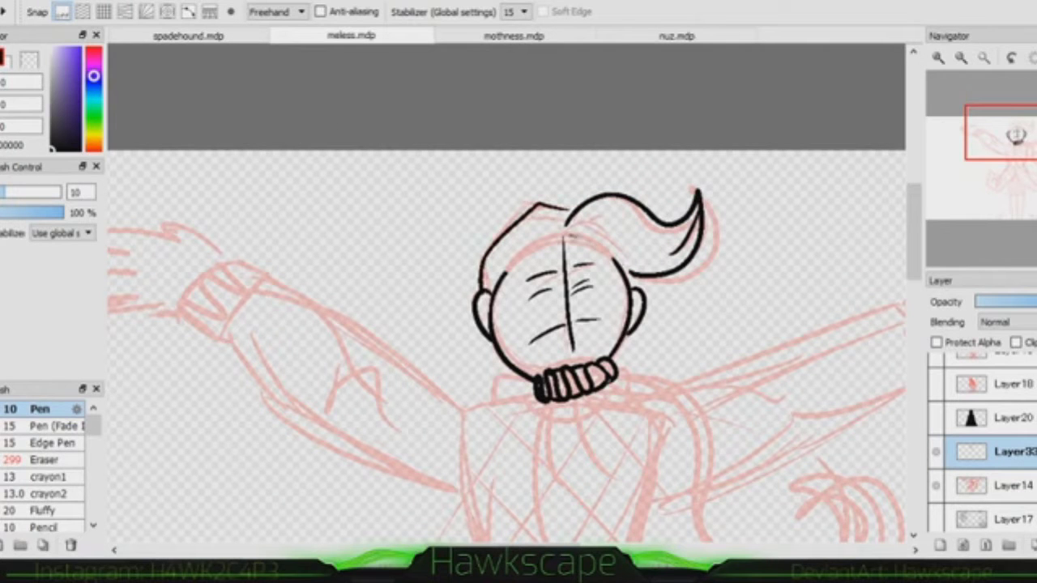
Ink the ponytail's long inner curve from the ruffle to a curled end, plus the collar point and shoulder line.
mouse_move(567, 406)
left_mouse_down()
mouse_move(686, 78)
mouse_move(455, 159)
mouse_move(489, 177)
left_mouse_up()
mouse_move(551, 142)
left_mouse_down()
mouse_move(736, 258)
mouse_move(768, 395)
left_mouse_up()
key("ctrl+z")
key("ctrl+y")
key("ctrl+z")
key("ctrl+y")
key("ctrl+z")
key("ctrl+y")
key("ctrl+z")
key("ctrl+y")
key("ctrl+z")
key("ctrl+y")
key("ctrl+z")
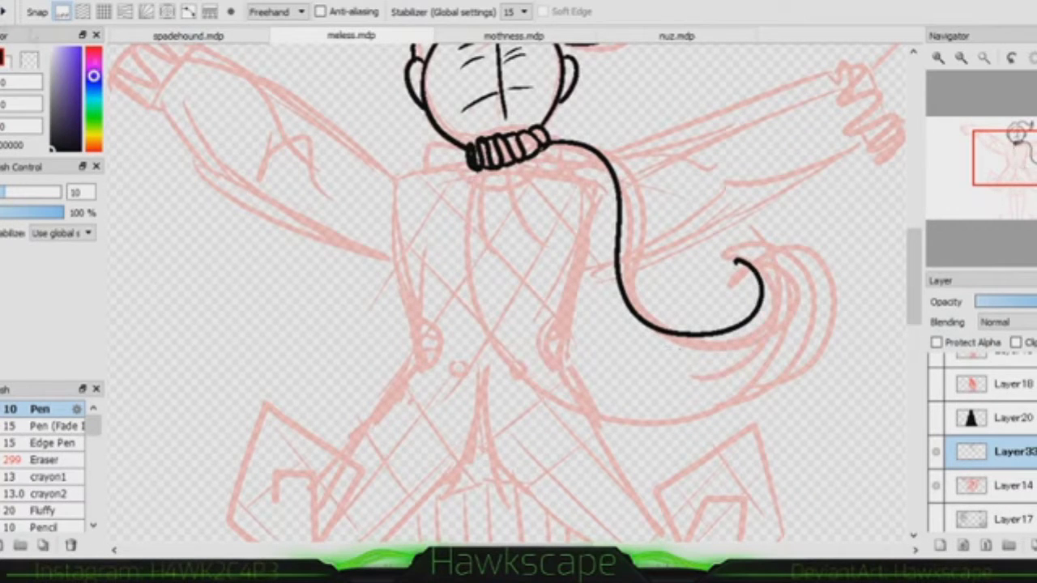
key("ctrl+y")
key("ctrl+z")
key("ctrl+y")
key("ctrl+z")
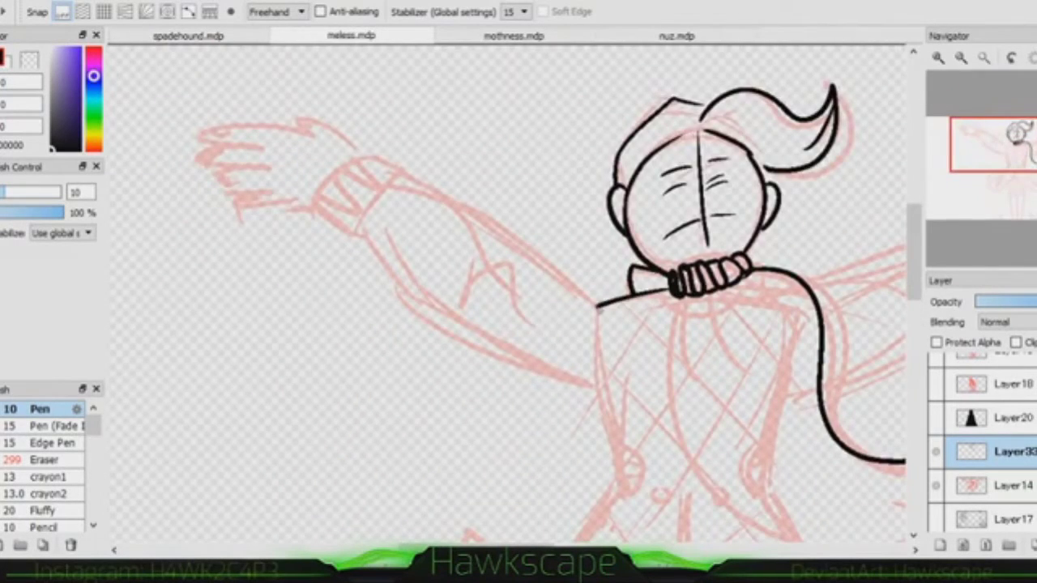
Ink the coat's side seam, rounded waist detail, round button, upper tail edge and centre split.
scroll(515, 291, "down", 5)
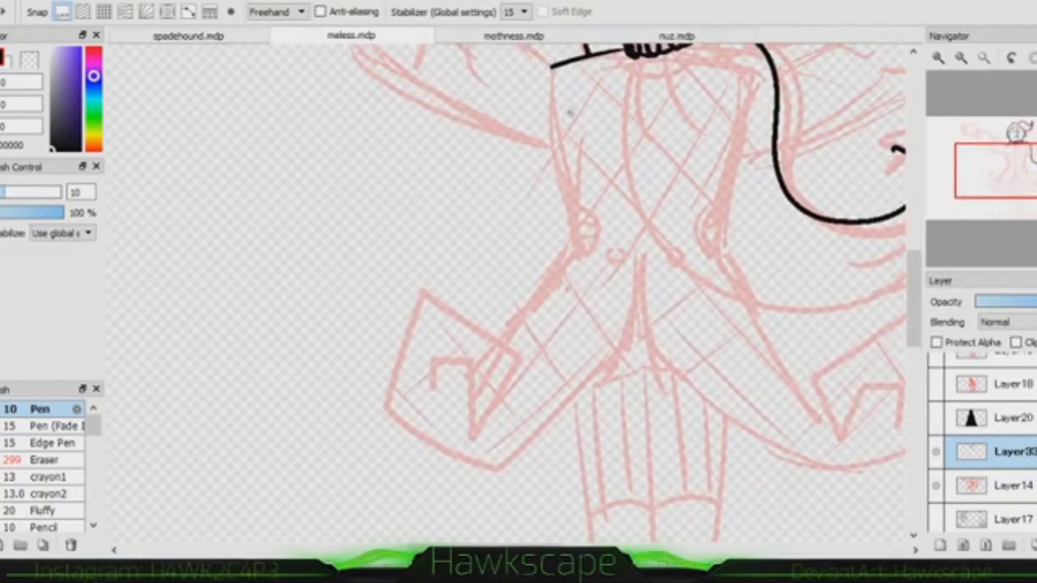
left_click_drag(559, 142, 577, 219)
key("ctrl+z")
mouse_move(552, 65)
left_mouse_down()
mouse_move(580, 208)
mouse_move(497, 350)
left_mouse_up()
mouse_move(617, 254)
left_mouse_down()
mouse_move(468, 185)
mouse_move(525, 10)
left_mouse_up()
Ink the outer leg lines, the short curve and dividing line between the legs, and the pointed shoe tips.
left_click_drag(468, 150, 514, 480)
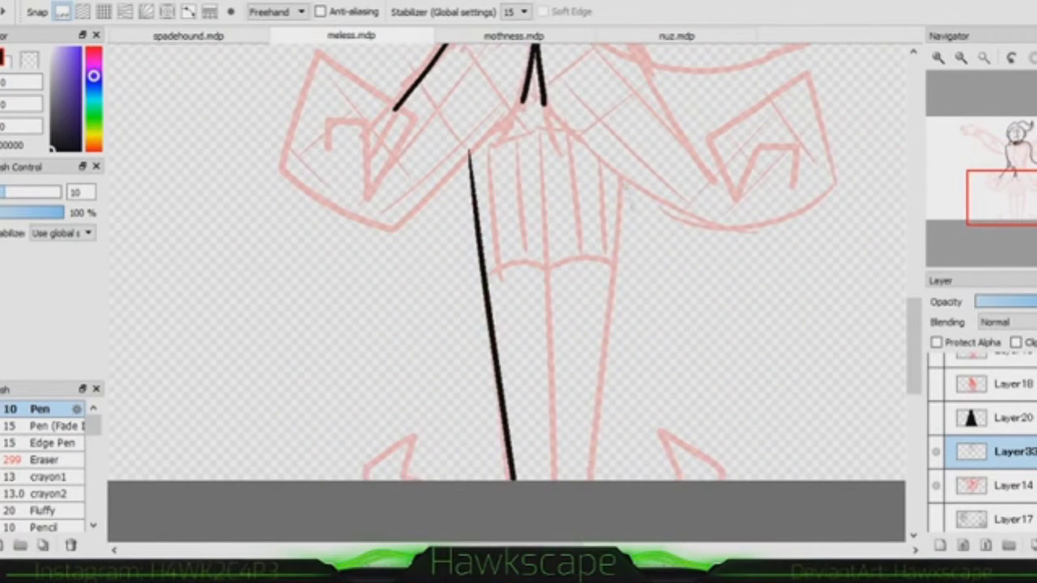
left_click_drag(626, 177, 590, 480)
left_click_drag(492, 138, 577, 137)
left_click_drag(537, 136, 551, 480)
left_click_drag(684, 480, 658, 428)
left_click_drag(658, 427, 731, 467)
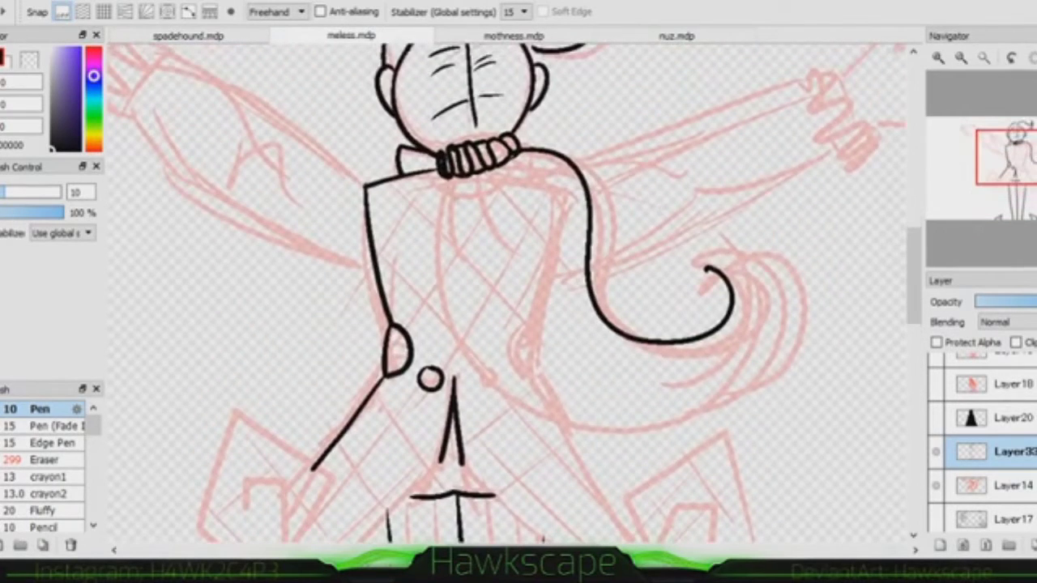
left_click_drag(442, 180, 706, 258)
key("ctrl+z")
left_click_drag(445, 177, 712, 269)
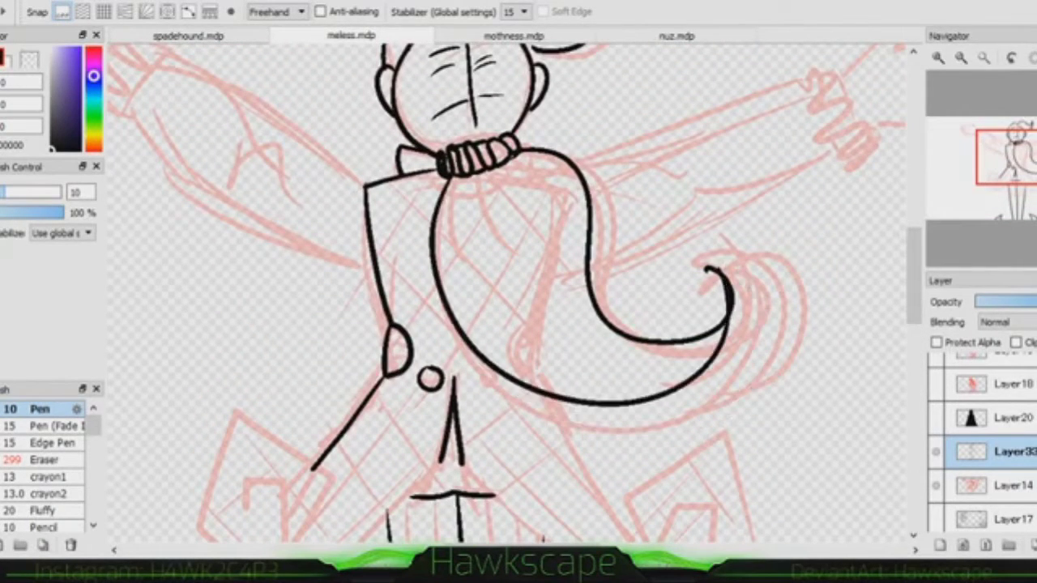
left_click(48, 459)
key("ctrl+z")
key("ctrl+z")
key("ctrl+y")
left_click(39, 409)
mouse_move(446, 178)
left_mouse_down()
mouse_move(648, 417)
mouse_move(712, 269)
left_mouse_up()
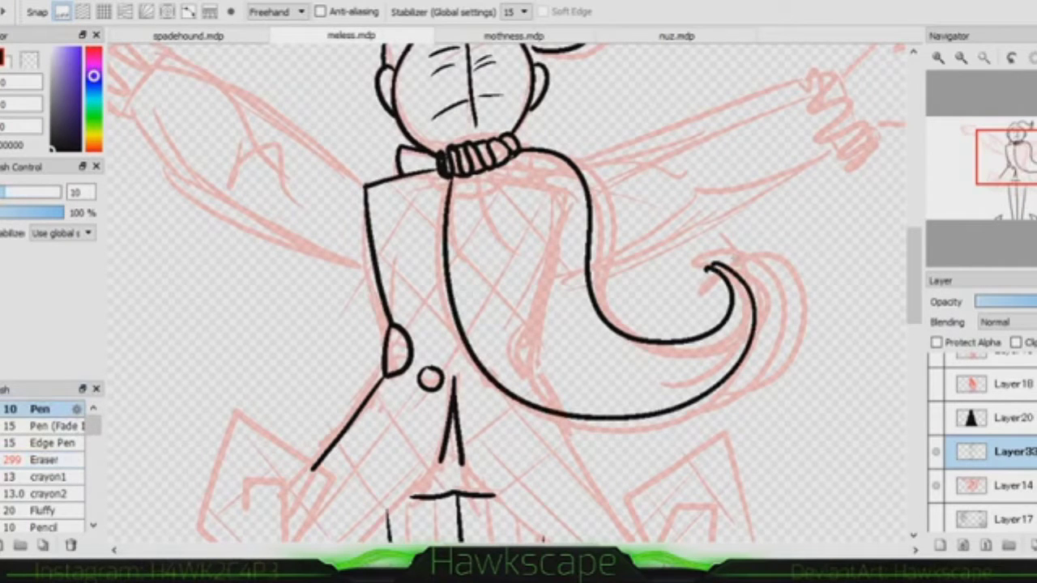
key("ctrl+z")
Ink the ponytail's outer curve from the ruffle across the torso and around to its curled end.
mouse_move(446, 178)
left_mouse_down()
mouse_move(708, 246)
mouse_move(730, 308)
mouse_move(689, 336)
mouse_move(710, 267)
left_mouse_up()
left_click(49, 460)
left_click(39, 409)
key("ctrl+z")
left_click_drag(665, 340, 708, 267)
Ink the flared coat tail below the rounded waist detail with its angular edges and folded inner corner.
scroll(510, 292, "down", 5)
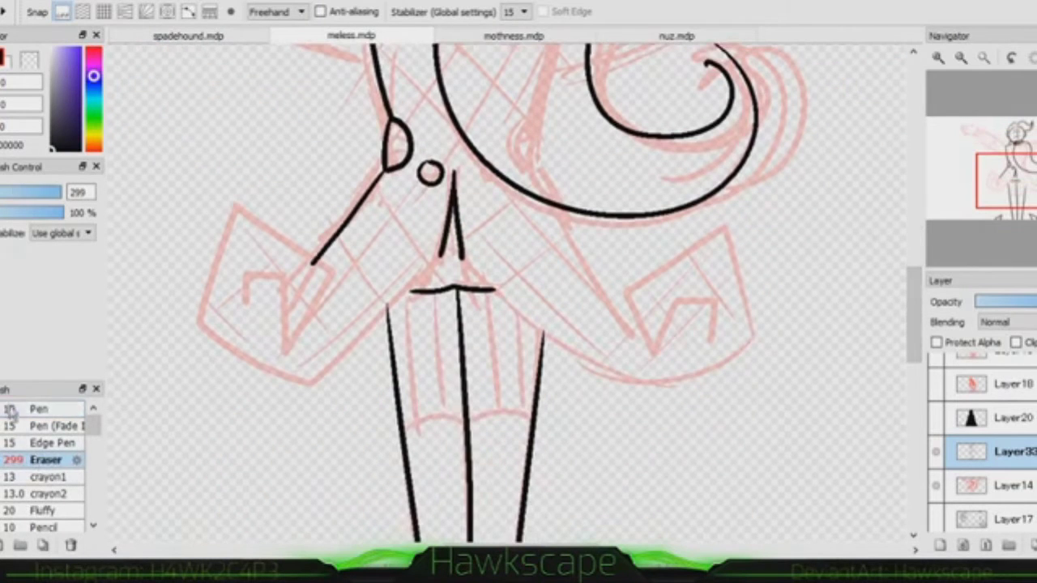
left_click_drag(438, 253, 305, 397)
left_click_drag(198, 323, 340, 387)
key("ctrl+z")
left_click_drag(197, 324, 342, 387)
mouse_move(243, 193)
left_mouse_down()
mouse_move(196, 325)
mouse_move(353, 271)
left_mouse_up()
mouse_move(275, 282)
left_mouse_down()
mouse_move(334, 266)
mouse_move(239, 280)
left_mouse_up()
key("ctrl+z")
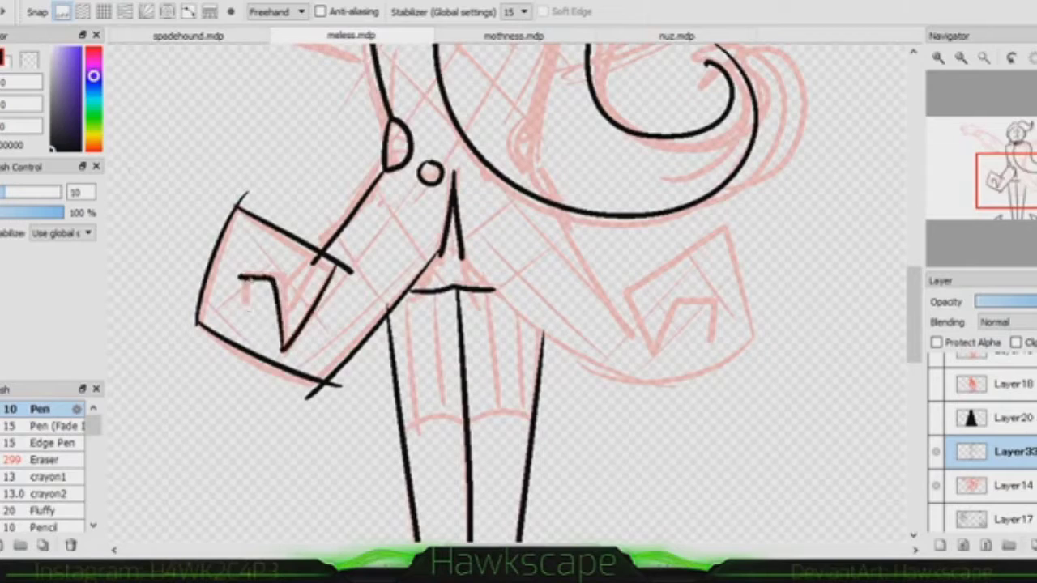
Ink the opposite coat tail beneath the ponytail with its angular edges and inner fold.
mouse_move(457, 256)
left_mouse_down()
mouse_move(682, 381)
mouse_move(723, 231)
left_mouse_up()
mouse_move(724, 231)
left_mouse_down()
mouse_move(629, 298)
mouse_move(715, 328)
left_mouse_up()
left_click_drag(564, 206, 630, 300)
key("ctrl+z")
Ink the raised sleeve opposite the ponytail with its elbow fold and ruffled cuff.
left_click_drag(324, 162, 563, 442)
left_click_drag(494, 196, 552, 218)
left_click_drag(466, 264, 612, 343)
left_click_drag(410, 126, 553, 218)
key("ctrl+z")
left_click_drag(366, 178, 469, 267)
left_click_drag(418, 136, 383, 154)
left_click_drag(369, 134, 366, 185)
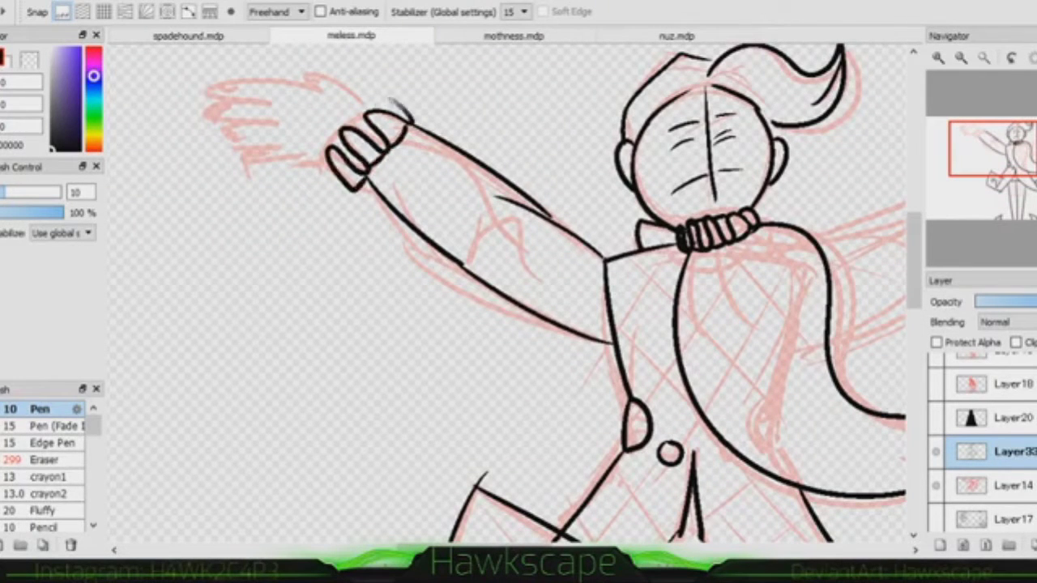
mouse_move(371, 107)
left_mouse_down()
mouse_move(301, 73)
mouse_move(212, 92)
left_mouse_up()
left_click_drag(217, 103, 325, 166)
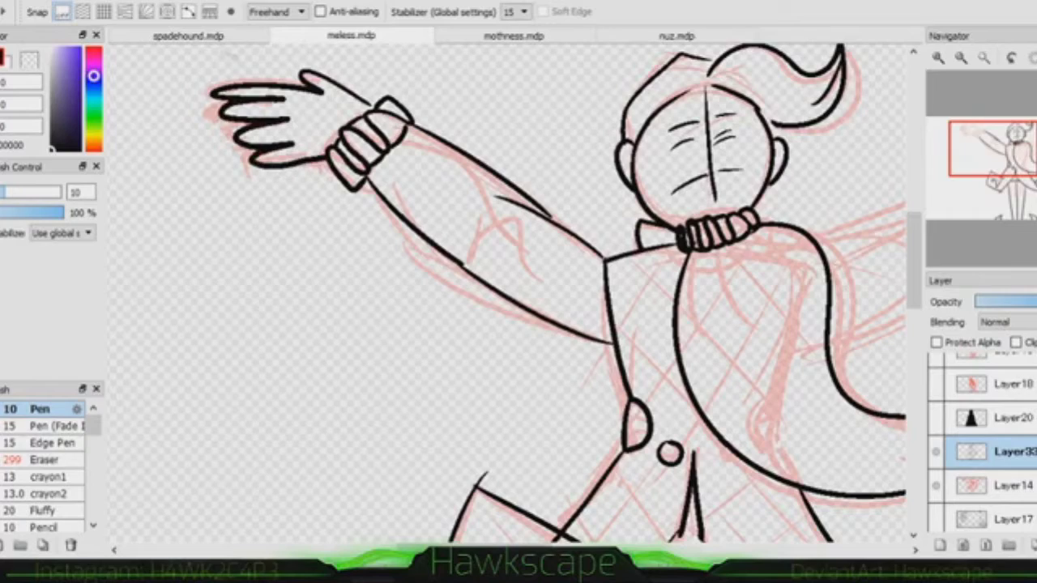
key("ctrl+z")
key("ctrl+z")
key("ctrl+z")
key("ctrl+z")
Ink the outstretched hand beyond the ruffled cuff with its thumb and separate fingers.
left_click_drag(373, 110, 300, 73)
mouse_move(316, 86)
left_mouse_down()
mouse_move(223, 96)
mouse_move(284, 133)
left_mouse_up()
left_click_drag(230, 125, 293, 153)
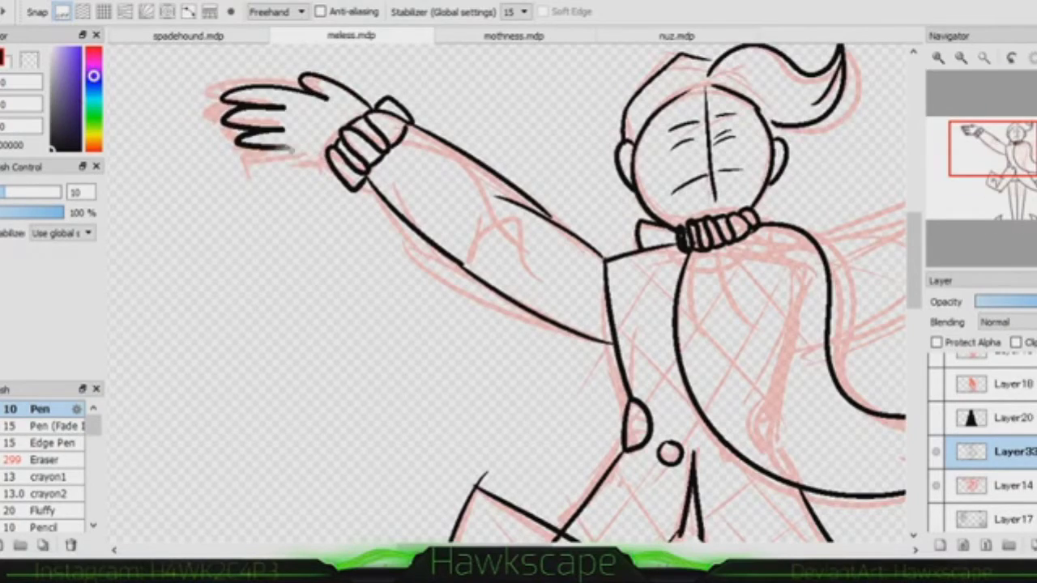
left_click_drag(256, 146, 328, 166)
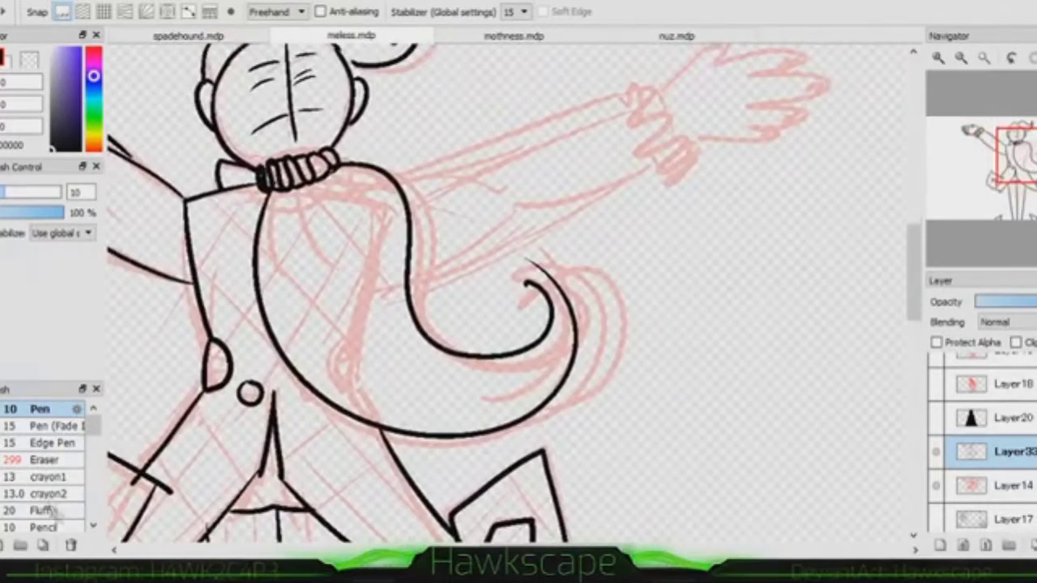
Redraw the end of the ponytail's outer curve so that it curls over the tip.
key("e")
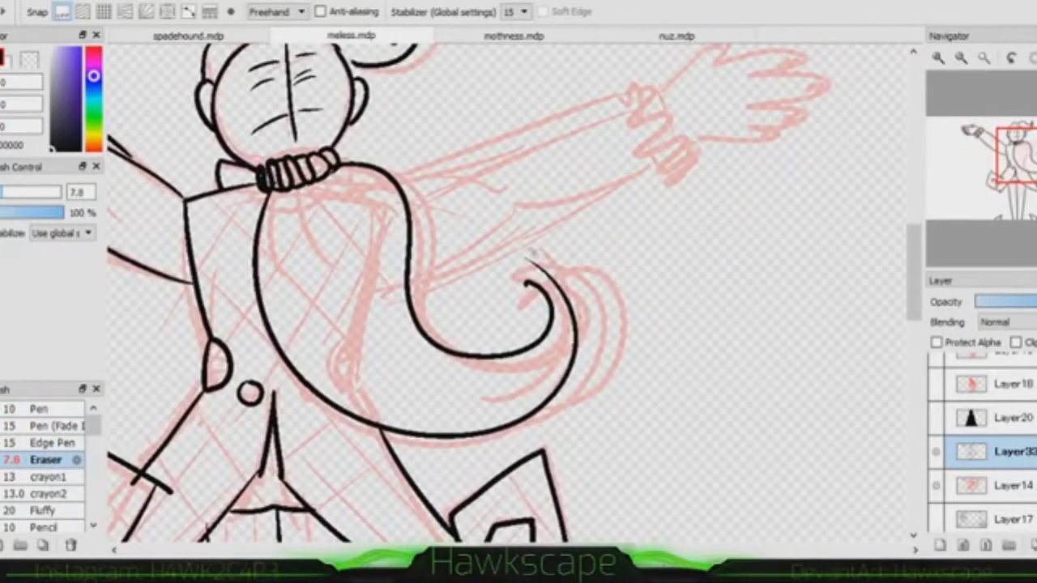
key("e")
key("ctrl+z")
left_click_drag(525, 280, 572, 375)
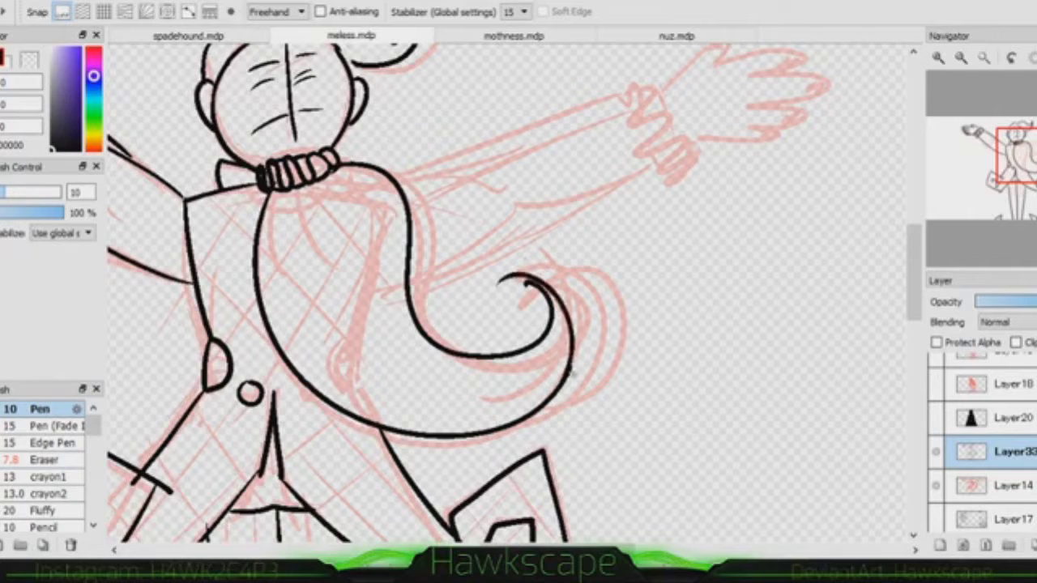
left_click_drag(525, 280, 512, 328)
key("ctrl+z")
Smooth the ponytail's inner curve and erase the curled overshoot to leave a pointed tip.
key("e")
left_click(13, 196)
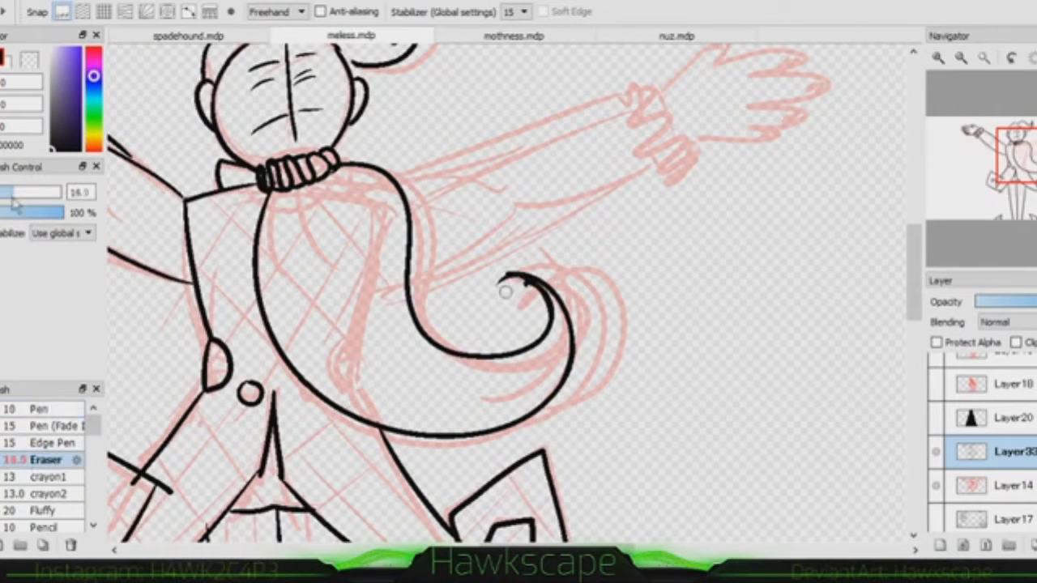
key("e")
left_click_drag(554, 323, 489, 301)
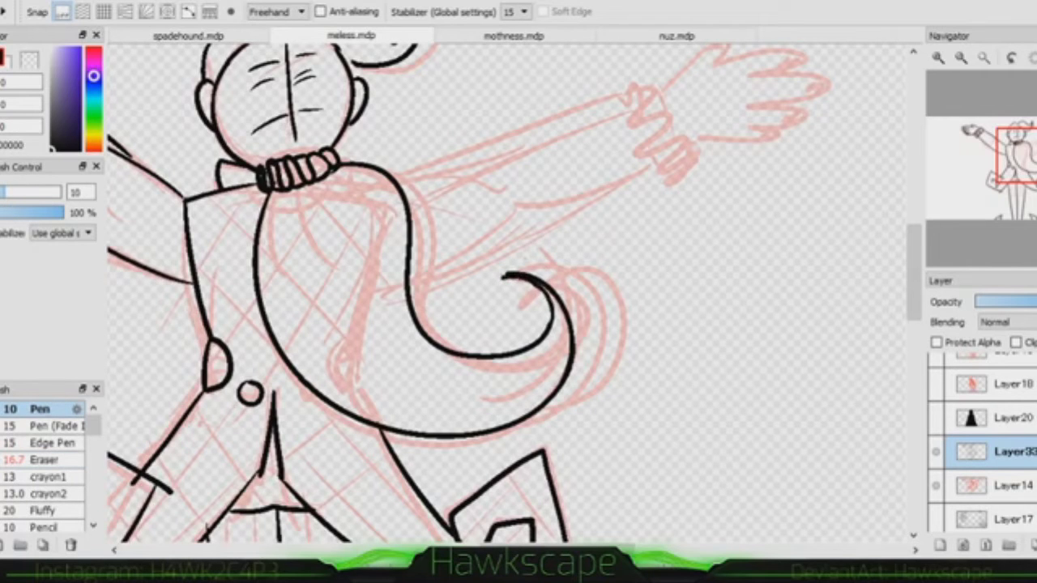
key("e")
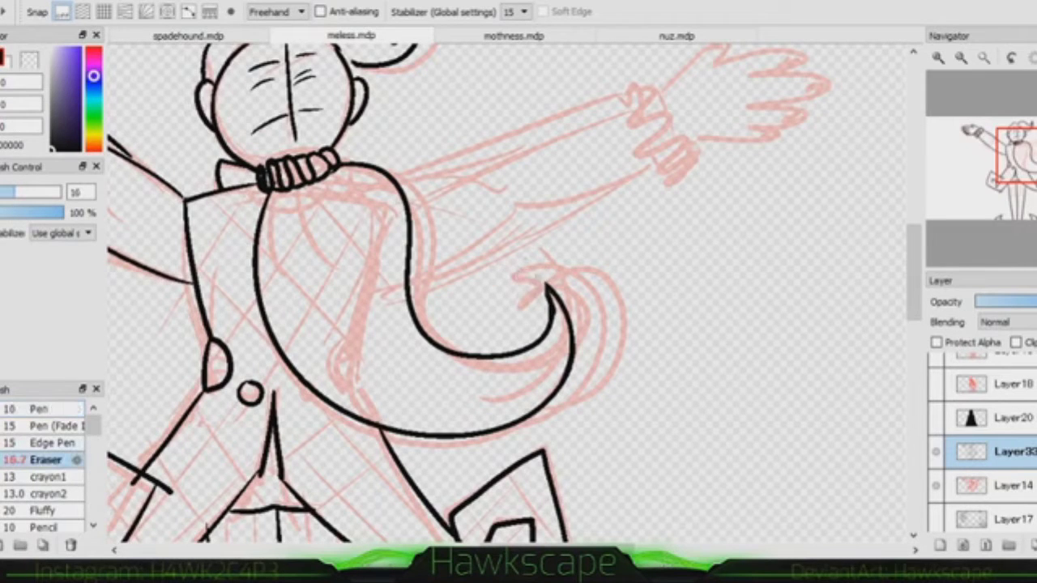
Erase the ponytail's tip and redraw a short pointed one joining the outer curve.
left_click_drag(545, 282, 568, 349)
key("e")
mouse_move(549, 279)
left_mouse_down()
mouse_move(572, 389)
mouse_move(572, 337)
left_mouse_up()
key("e")
key("e")
key("e")
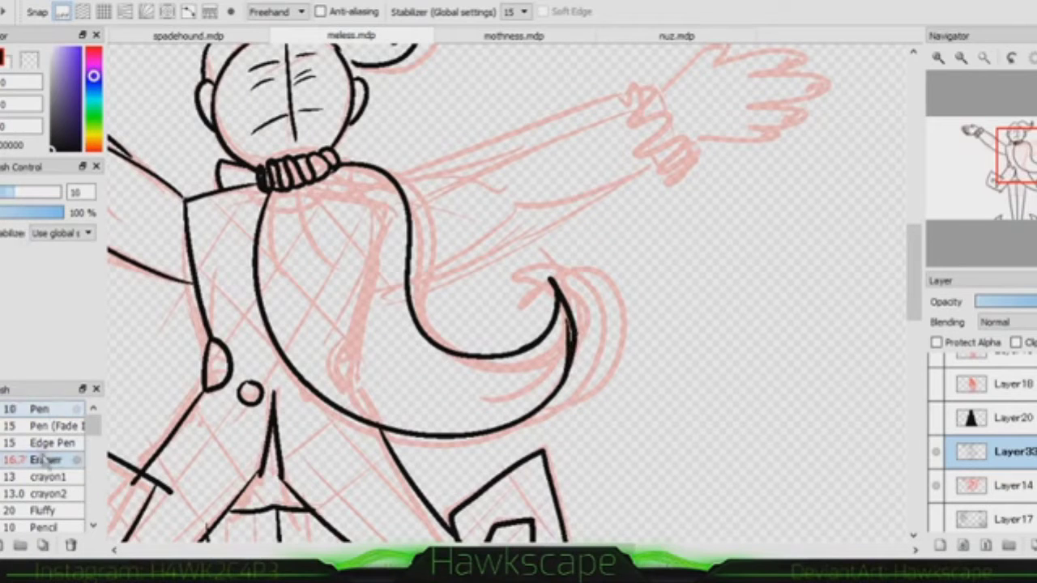
key("[")
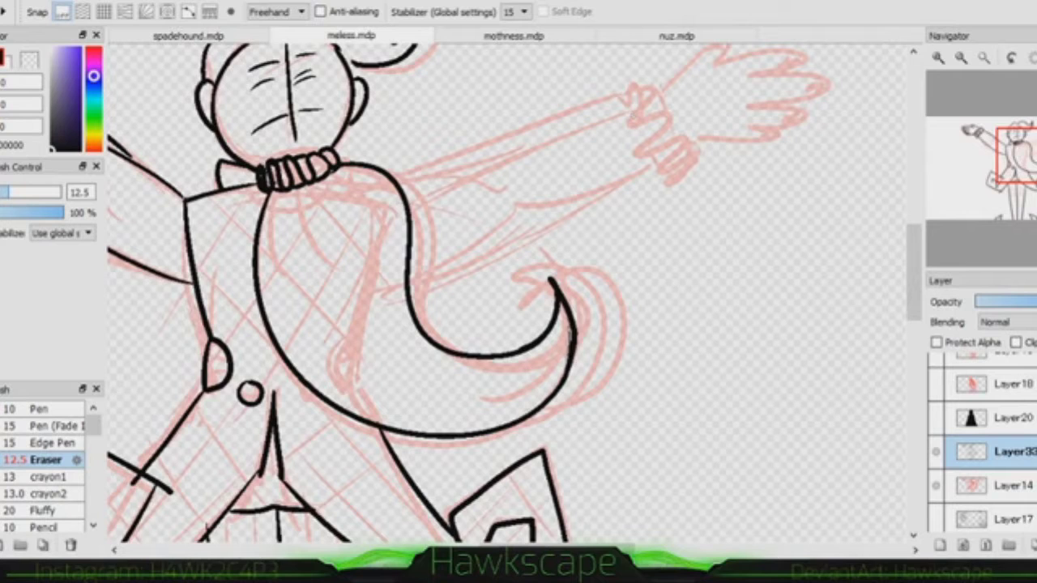
Erase the ponytail's outer edge near the tip and redraw it with a taller point.
left_click_drag(577, 324, 567, 397)
key("]")
key("]")
key("]")
key("]")
key("]")
mouse_move(576, 324)
left_mouse_down()
mouse_move(555, 280)
mouse_move(537, 423)
left_mouse_up()
key("e")
left_click_drag(563, 264, 559, 400)
key("e")
Trim the doubled lines along the ponytail's outer edge with an 8.4 px eraser and touch up the tip.
key("[")
key("[")
key("[")
key("[")
key("[")
key("[")
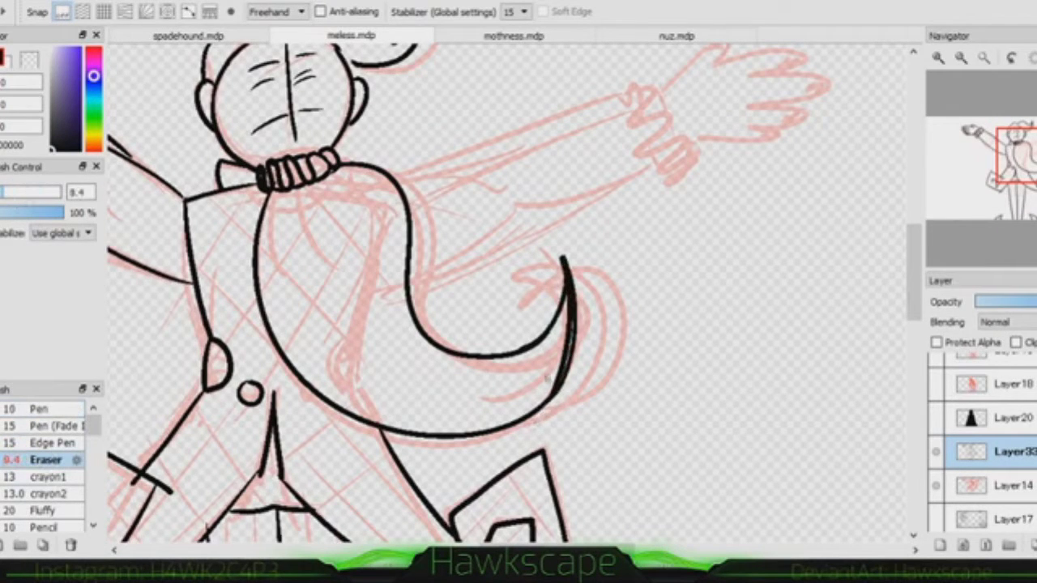
left_click_drag(571, 306, 573, 364)
key("e")
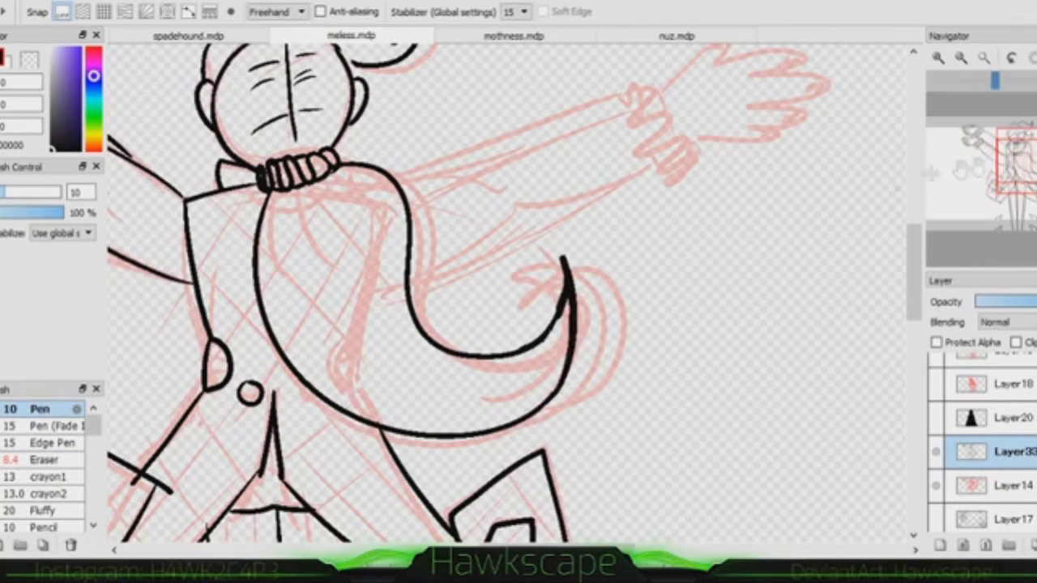
Remove the ponytail's pointed tip to leave both curves open, and try a new curve for its end.
left_click_drag(486, 324, 530, 304)
left_click_drag(608, 287, 596, 373)
key("ctrl+z")
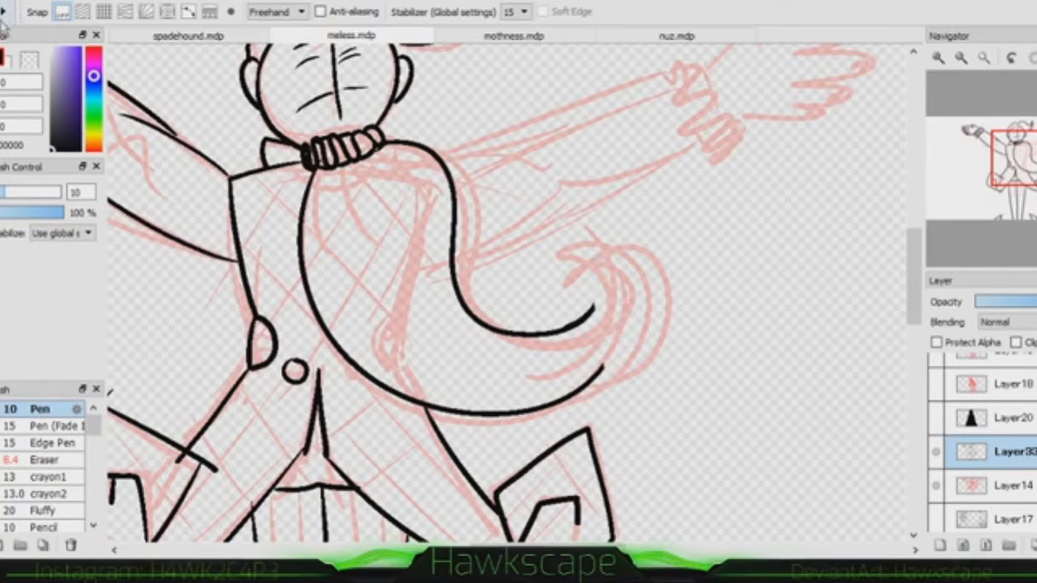
left_click_drag(628, 244, 596, 370)
key("ctrl+z")
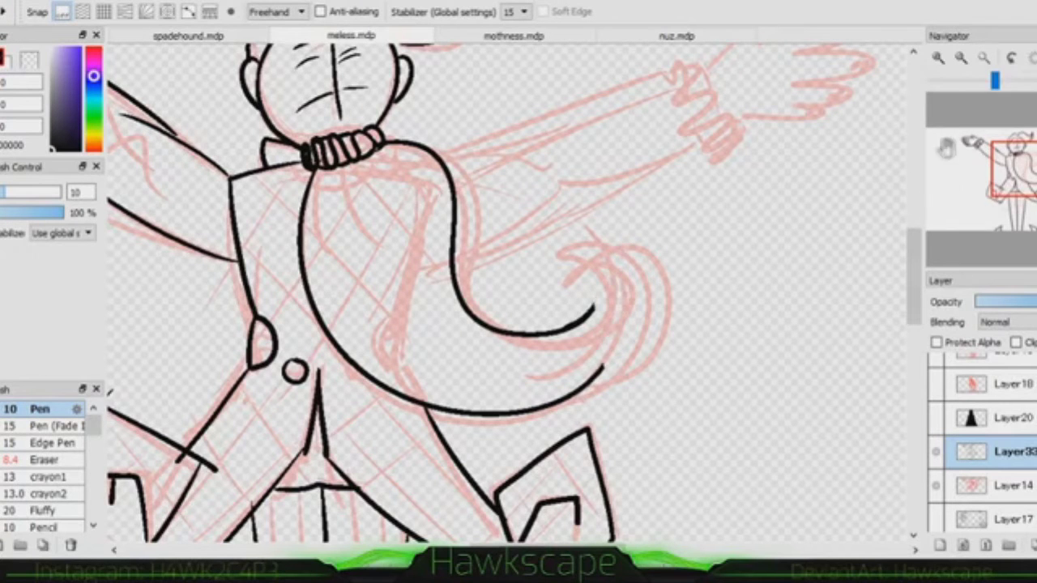
Ink the outstretched arm on the ponytail side with its elbow fold, ruffled cuff and open hand.
scroll(506, 292, "down", 2)
scroll(324, 203, "up", 2)
mouse_move(397, 288)
left_mouse_down()
mouse_move(510, 275)
mouse_move(630, 215)
left_mouse_up()
left_click_drag(412, 397, 653, 283)
mouse_move(626, 211)
left_mouse_down()
mouse_move(640, 217)
mouse_move(672, 285)
left_mouse_up()
mouse_move(671, 209)
left_mouse_down()
mouse_move(733, 158)
mouse_move(831, 215)
mouse_move(705, 259)
left_mouse_up()
scroll(507, 291, "down", 2)
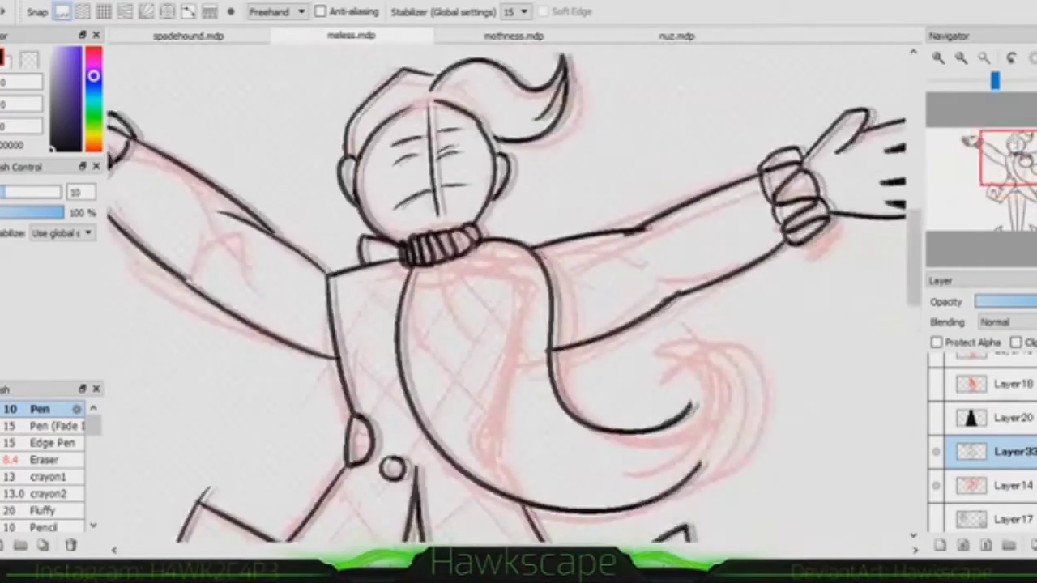
scroll(324, 243, "up", 2)
key("e")
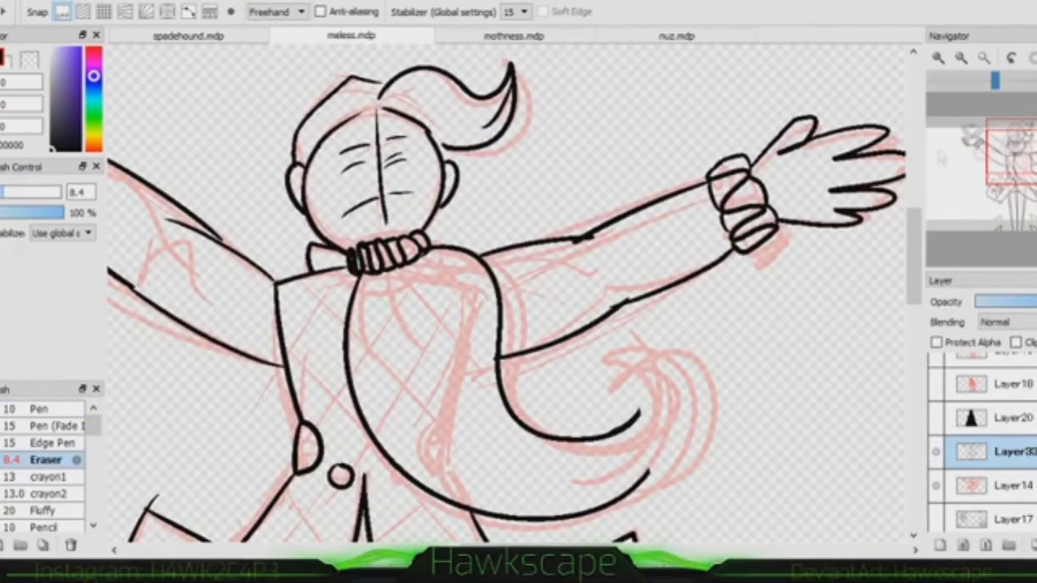
Ink the curved stocking tops across both legs.
left_click_drag(389, 255, 490, 199)
key("n")
scroll(506, 292, "down", 5)
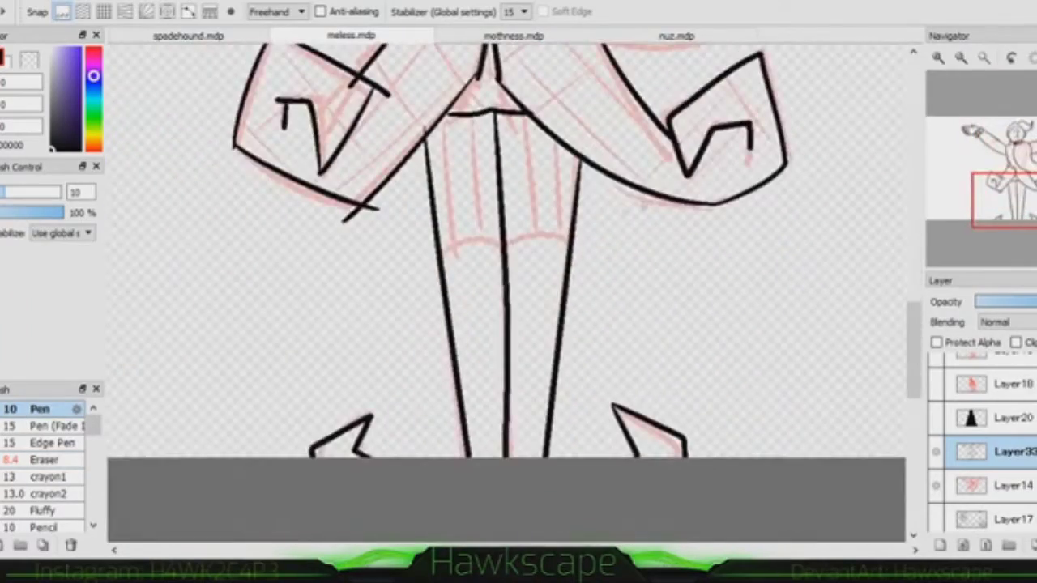
scroll(506, 291, "up", 1)
scroll(506, 292, "up", 5)
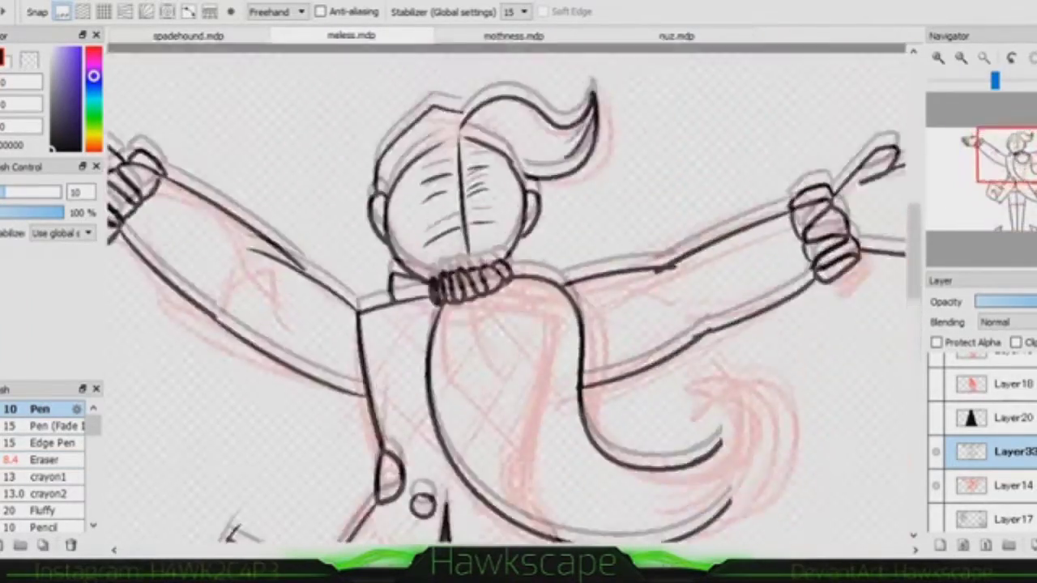
scroll(506, 291, "down", 5)
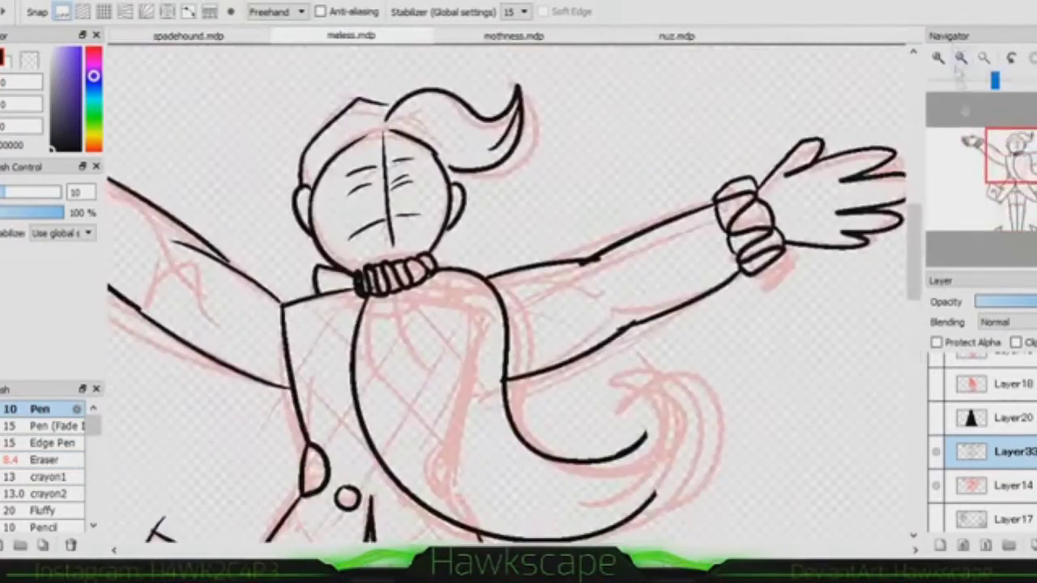
Extend both ponytail curves into an upturned tip and erase the overshoot with a 3.7 px eraser.
left_click_drag(670, 377, 640, 441)
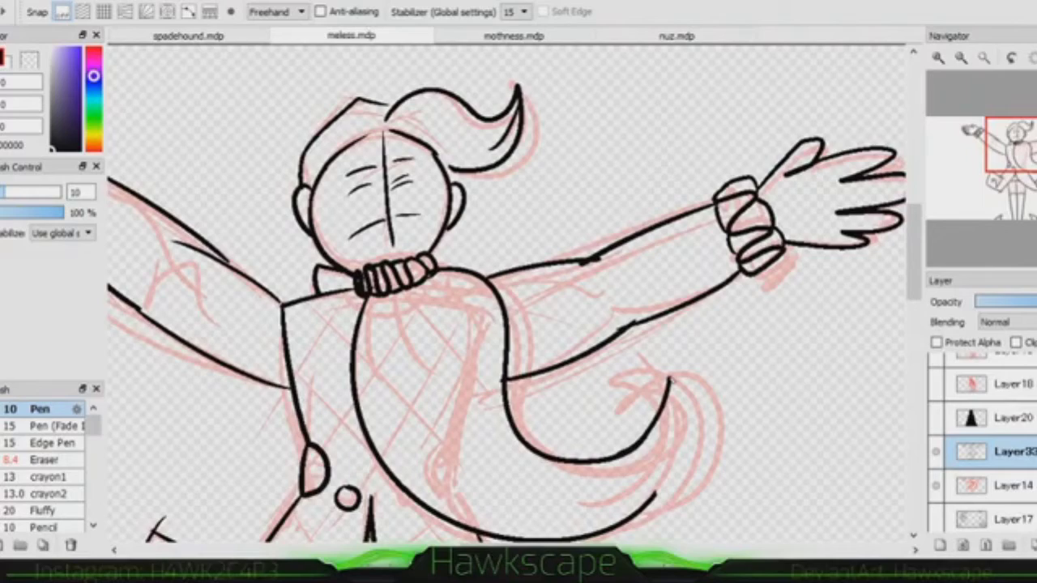
key("e")
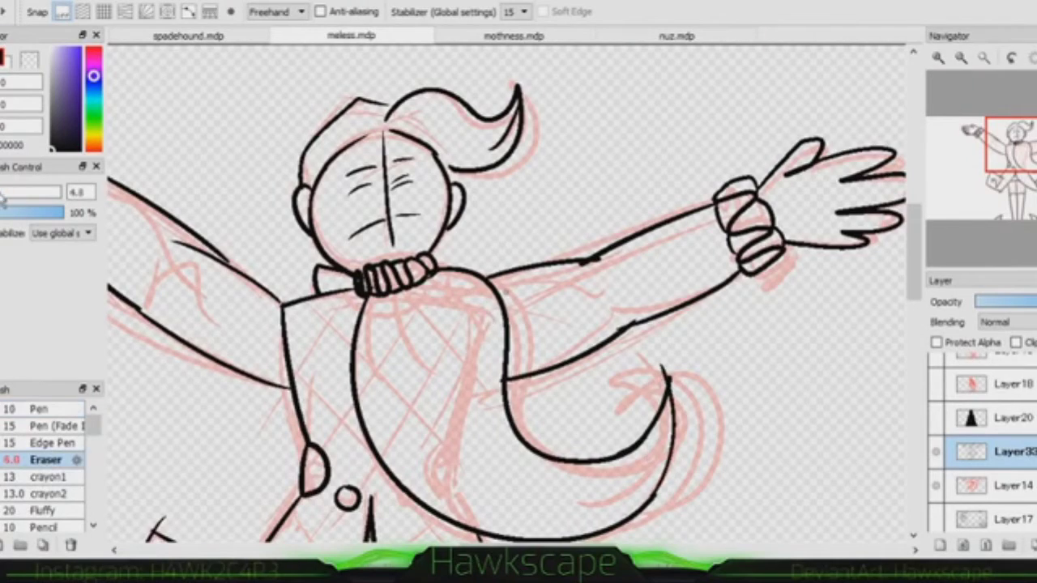
scroll(648, 422, "up", 5)
scroll(506, 292, "up", 3)
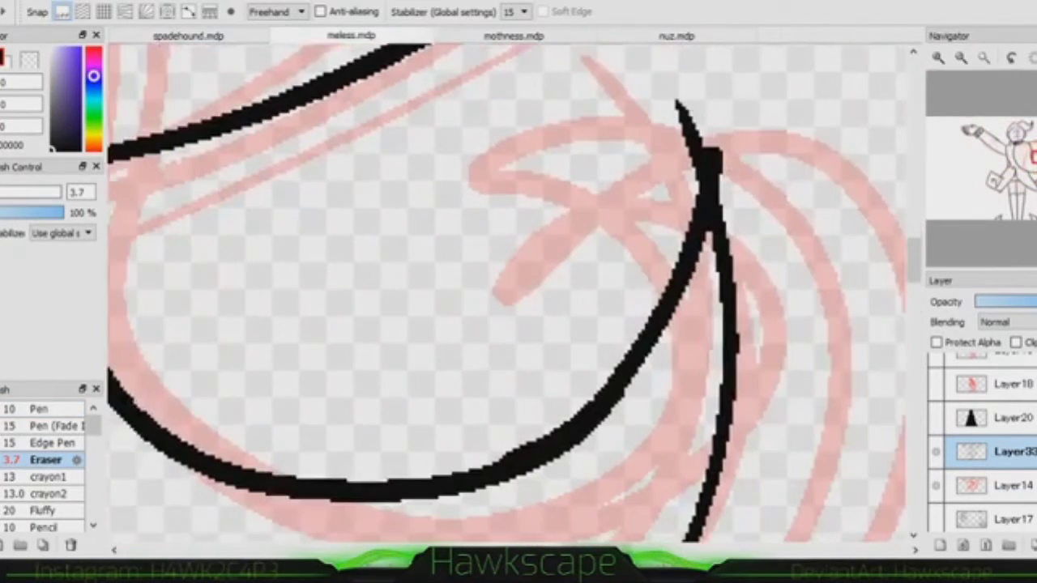
left_click_drag(677, 102, 698, 194)
left_click_drag(1022, 81, 995, 81)
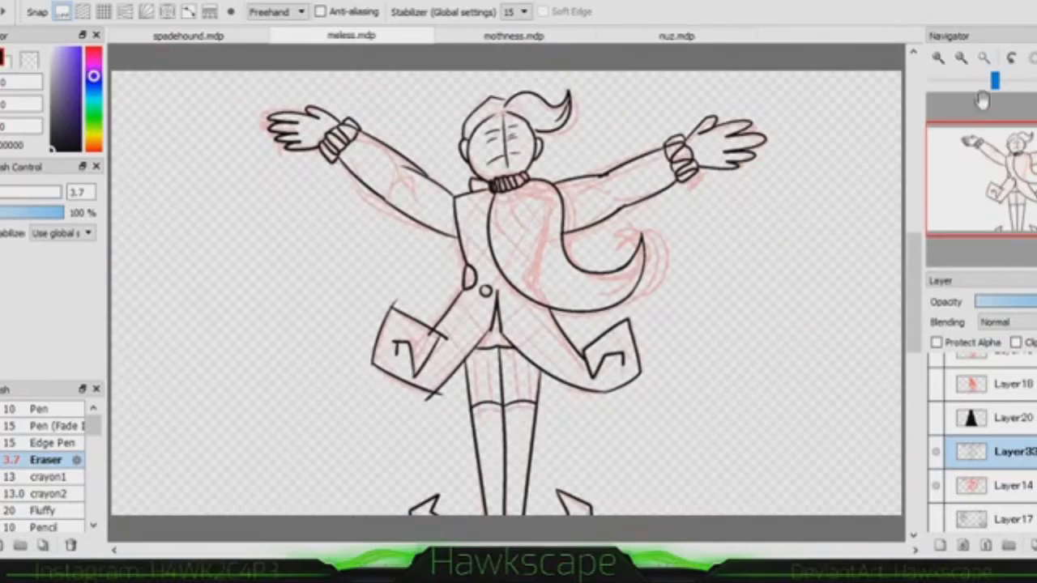
Add a new layer and mark purple nails on the fingertips of both hands.
scroll(651, 164, "up", 5)
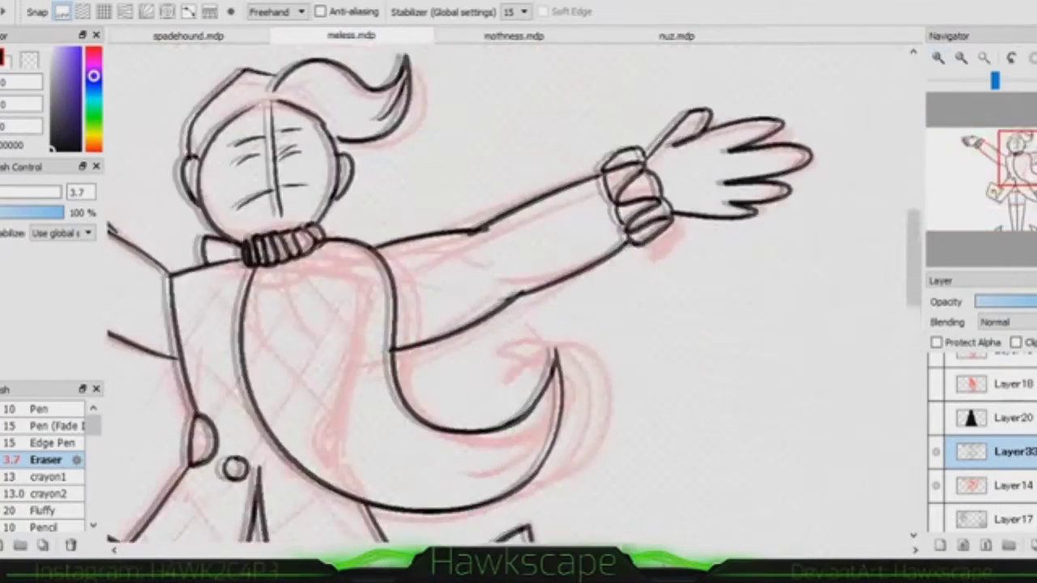
scroll(679, 135, "down", 4)
scroll(679, 135, "up", 3)
key("b")
key("ctrl+shift+n")
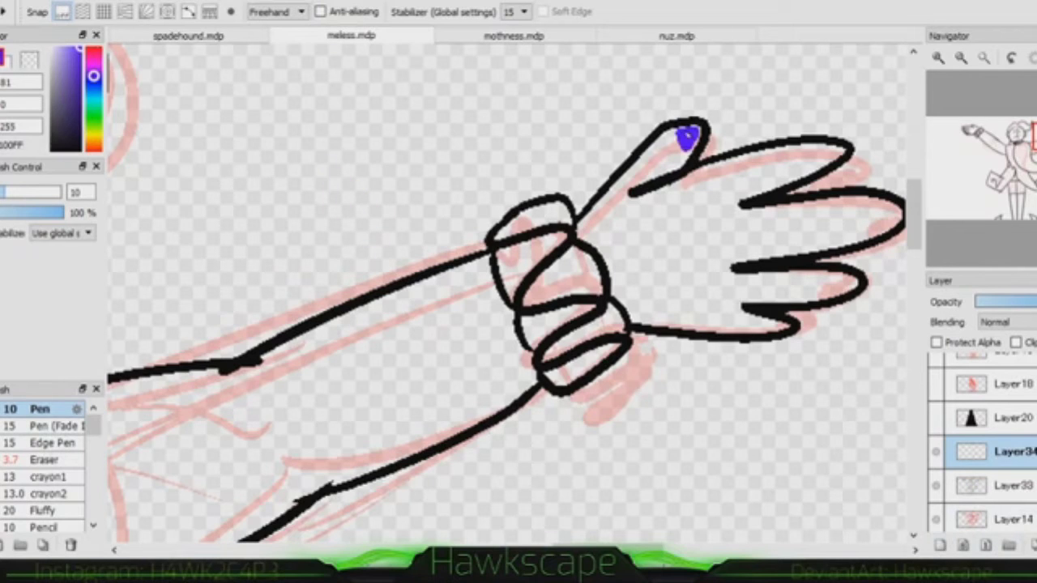
left_click(889, 221)
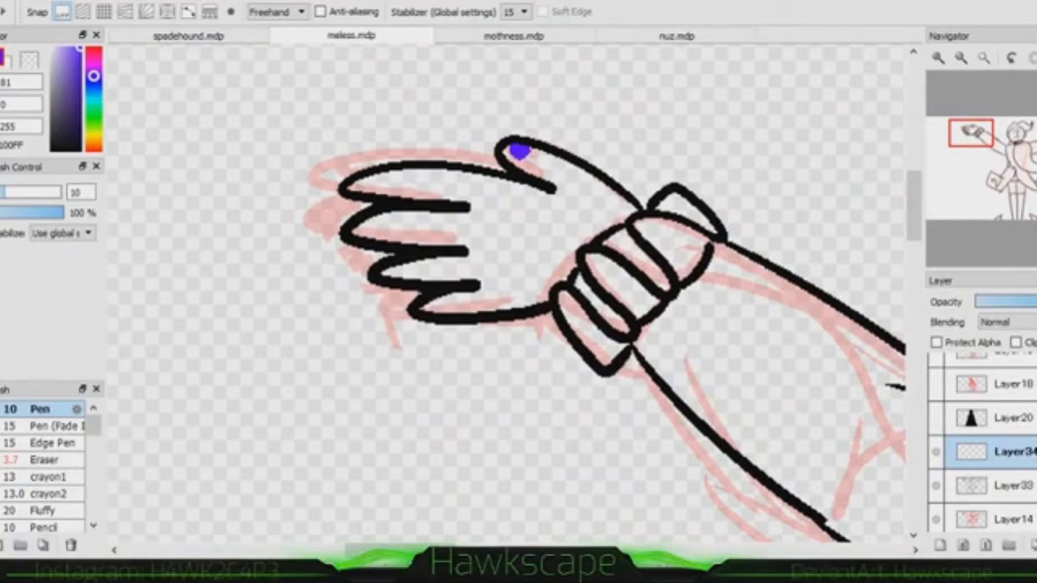
Draw parallel purple diagonals across the coat in one direction, from torso to coat tails.
scroll(506, 312, "down", 3)
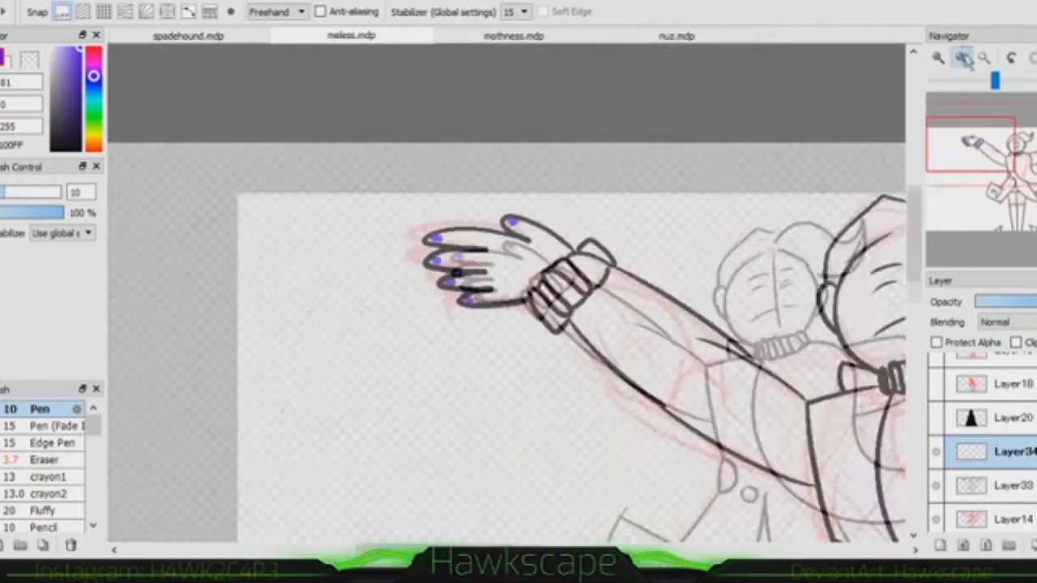
left_click_drag(628, 342, 560, 416)
left_click_drag(616, 322, 538, 401)
mouse_move(597, 285)
left_mouse_down()
mouse_move(500, 397)
mouse_move(460, 401)
left_mouse_up()
left_click_drag(474, 325, 371, 436)
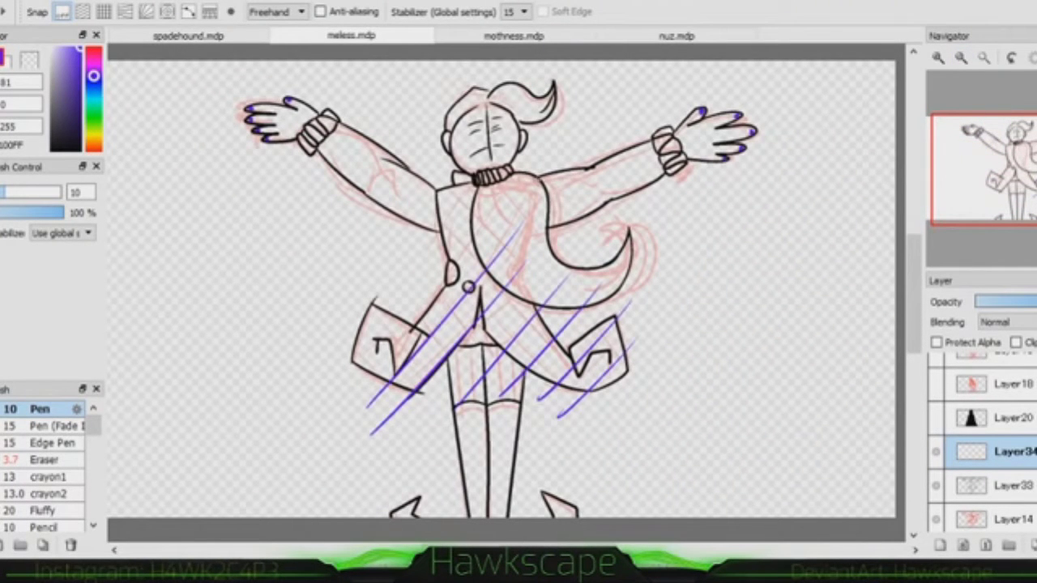
left_click_drag(535, 178, 360, 376)
left_click_drag(389, 314, 330, 373)
left_click_drag(439, 219, 358, 307)
Cross the coat's diagonals with purple lines in the opposite direction to form a diamond pattern.
left_click_drag(458, 187, 660, 324)
left_click_drag(363, 220, 681, 423)
left_click_drag(282, 287, 617, 459)
left_click_drag(277, 310, 521, 456)
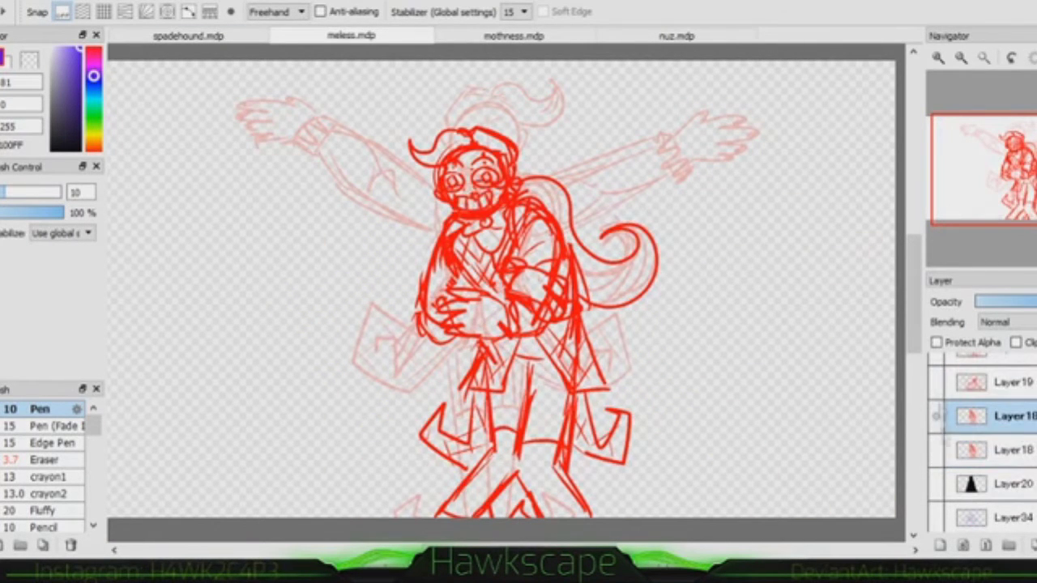
Hide the open-armed drawing, show only the crossed-arm sketch on Layer18, fade it and add a new layer above.
left_click(997, 449)
scroll(980, 437, "down", 5)
left_click(936, 380)
scroll(981, 438, "up", 4)
left_click(935, 461)
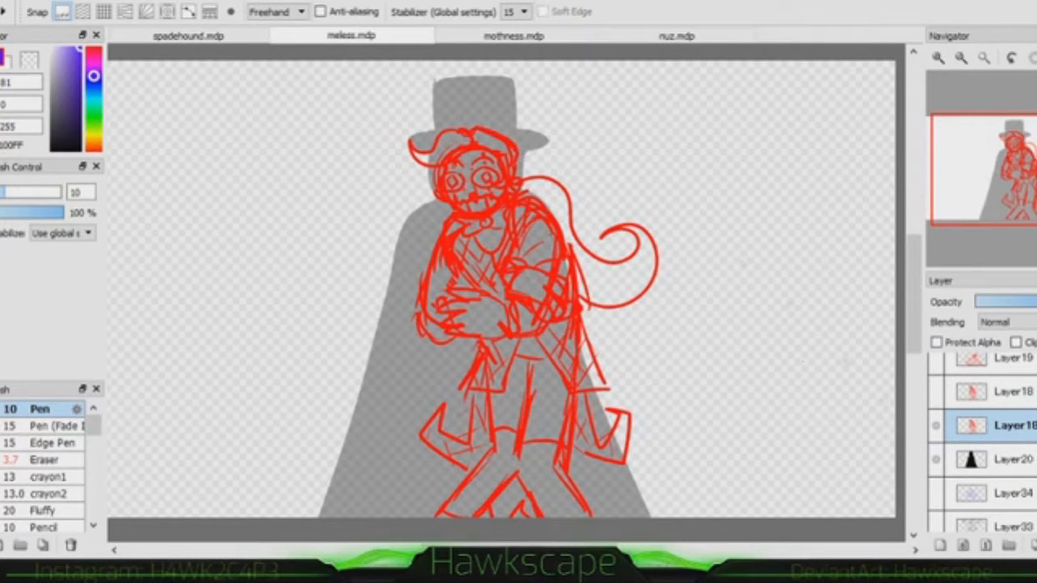
scroll(503, 243, "up", 5)
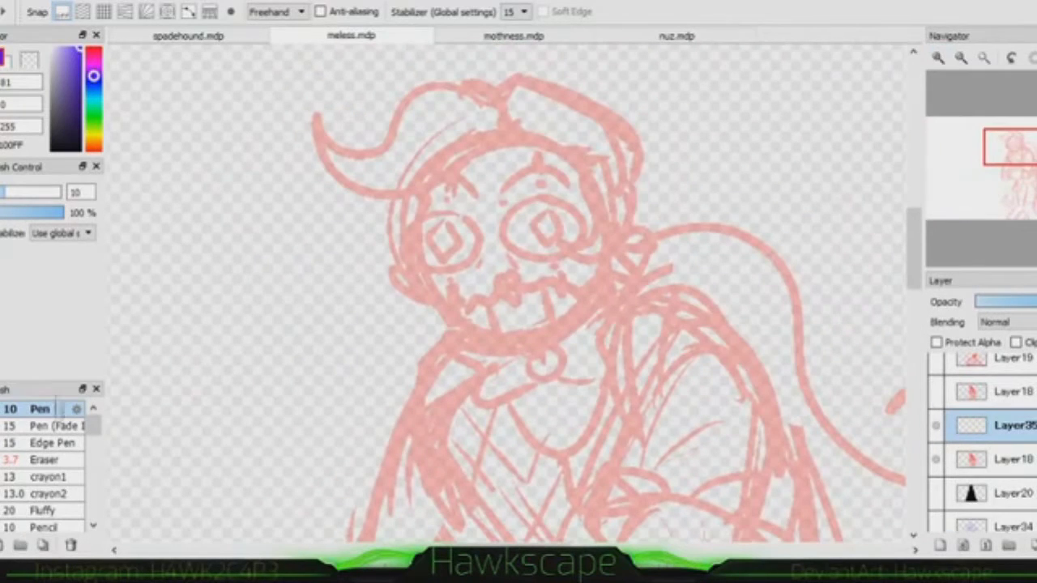
Ink the crossed-arm figure's round eyes, side lock, ear, cheek and jaw in purple.
left_click_drag(462, 217, 458, 220)
left_click_drag(559, 198, 567, 202)
left_click_drag(611, 166, 577, 266)
left_click_drag(636, 188, 632, 236)
left_click_drag(427, 184, 414, 231)
left_click_drag(423, 275, 598, 263)
Ink the swept quiff, fringe, back of the hair and the small lock beside the other cheek.
mouse_move(503, 101)
left_mouse_down()
mouse_move(349, 150)
mouse_move(514, 128)
left_mouse_up()
left_click_drag(519, 134, 599, 146)
key("ctrl+z")
left_click_drag(515, 131, 600, 146)
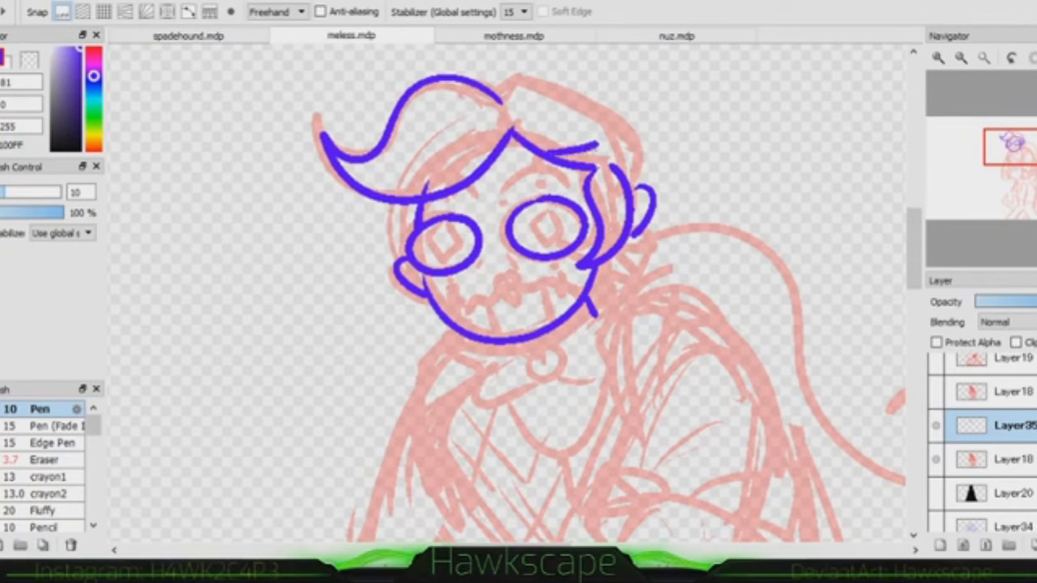
left_click_drag(503, 99, 630, 162)
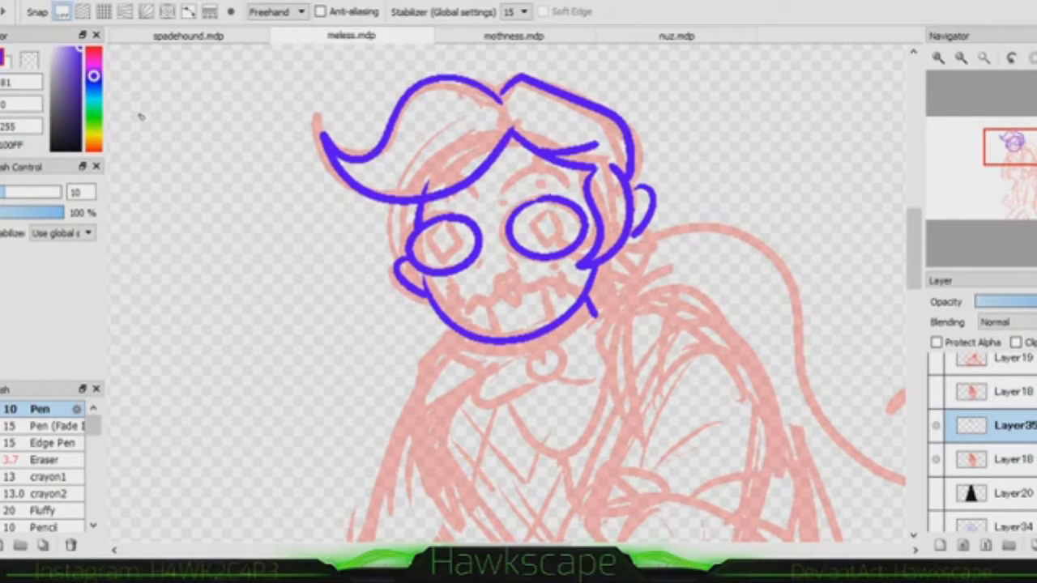
left_click_drag(405, 206, 429, 302)
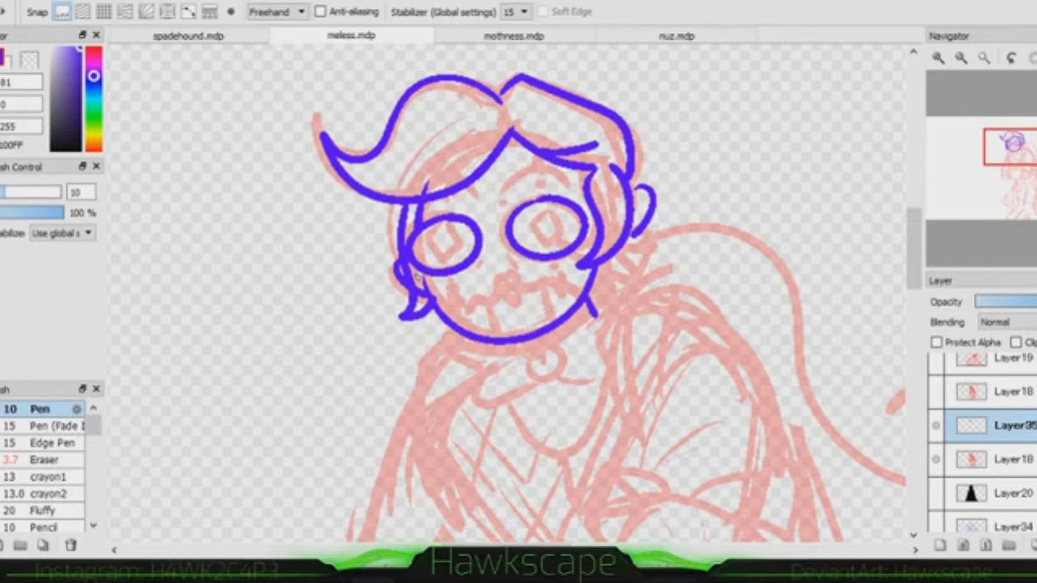
Ink the gathered base of the ponytail behind the ear.
scroll(519, 292, "down", 2)
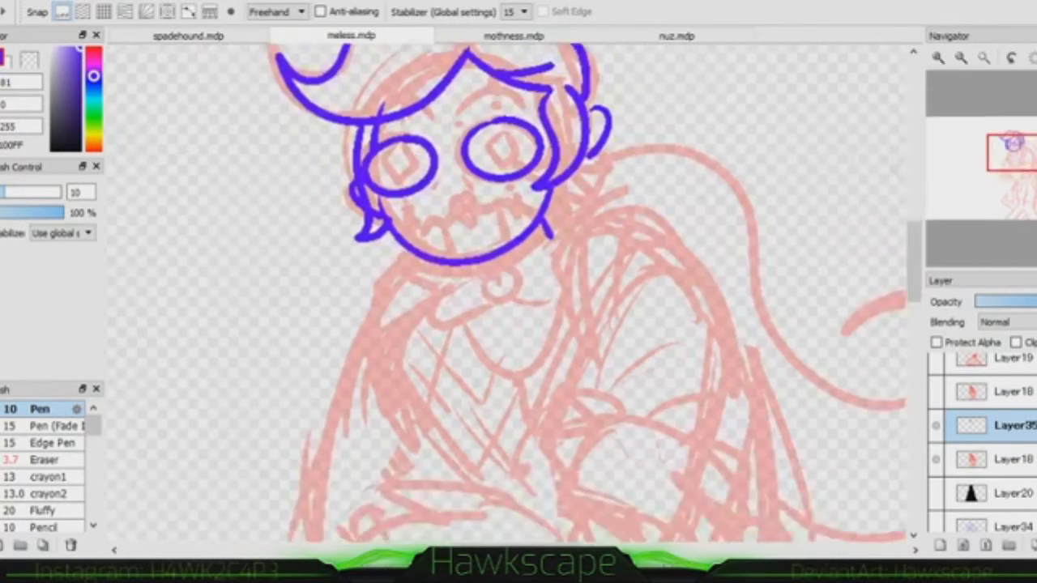
scroll(519, 292, "up", 2)
scroll(471, 285, "down", 2)
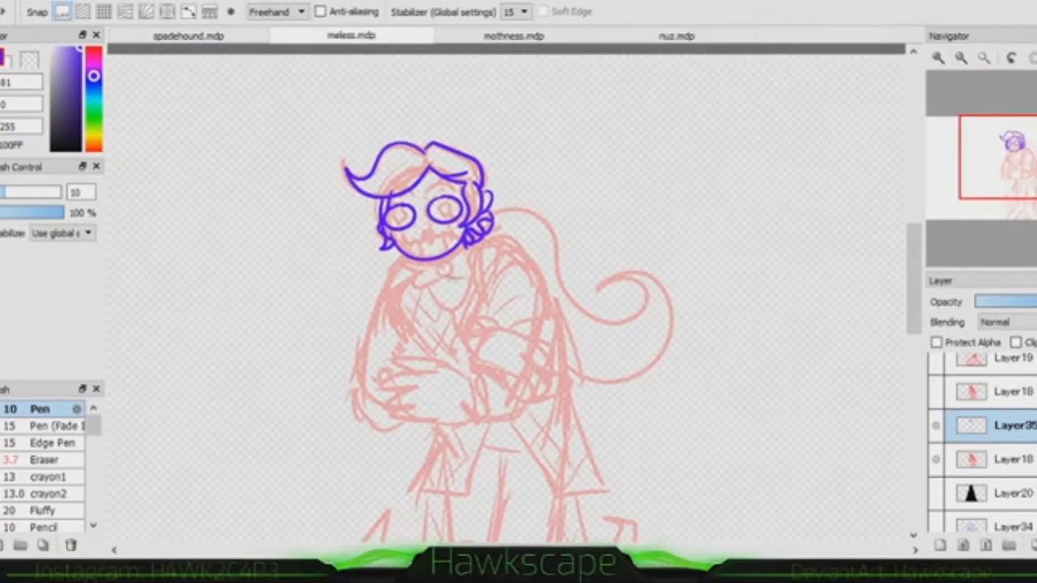
Circle the crossed arms in the sketch and handwrite "what is this" beside them.
scroll(519, 291, "up", 3)
left_click_drag(389, 257, 490, 99)
mouse_move(123, 396)
left_mouse_down()
mouse_move(199, 409)
mouse_move(274, 380)
left_mouse_up()
left_click_drag(330, 421, 331, 449)
left_click_drag(381, 415, 359, 464)
left_click_drag(212, 487, 242, 509)
left_click_drag(235, 479, 258, 531)
left_click_drag(266, 512, 266, 531)
left_click_drag(315, 499, 300, 536)
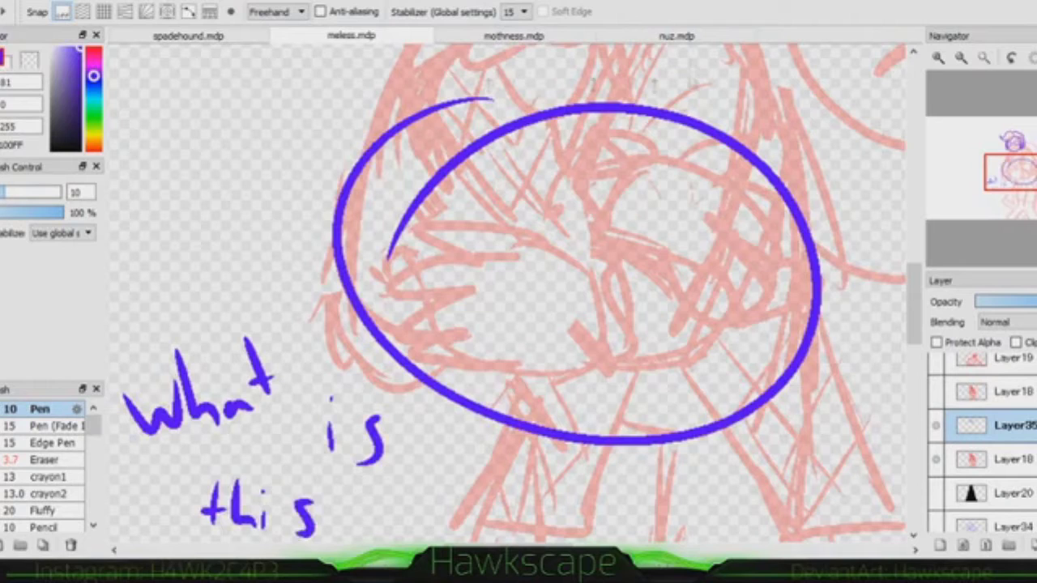
Undo the circle and the handwritten note around the crossed arms.
key("ctrl+z")
key("ctrl+z")
key("ctrl+z")
key("ctrl+z")
key("ctrl+z")
key("ctrl+z")
key("ctrl+z")
key("ctrl+z")
key("ctrl+z")
key("ctrl+z")
Ink the bow tie with its rounded cravat, the shoulder line and the first coat lapel.
scroll(519, 291, "up", 5)
left_click_drag(460, 212, 453, 215)
left_click_drag(491, 188, 478, 250)
mouse_move(430, 216)
left_mouse_down()
mouse_move(438, 243)
mouse_move(498, 257)
left_mouse_up()
left_click_drag(497, 150, 647, 206)
mouse_move(357, 215)
left_mouse_down()
mouse_move(318, 234)
mouse_move(414, 437)
left_mouse_up()
Ink the folded hand with its separate fingers and ruffled cuff.
scroll(414, 437, "down", 3)
mouse_move(374, 267)
left_mouse_down()
mouse_move(357, 320)
mouse_move(409, 346)
left_mouse_up()
left_click_drag(437, 284, 455, 342)
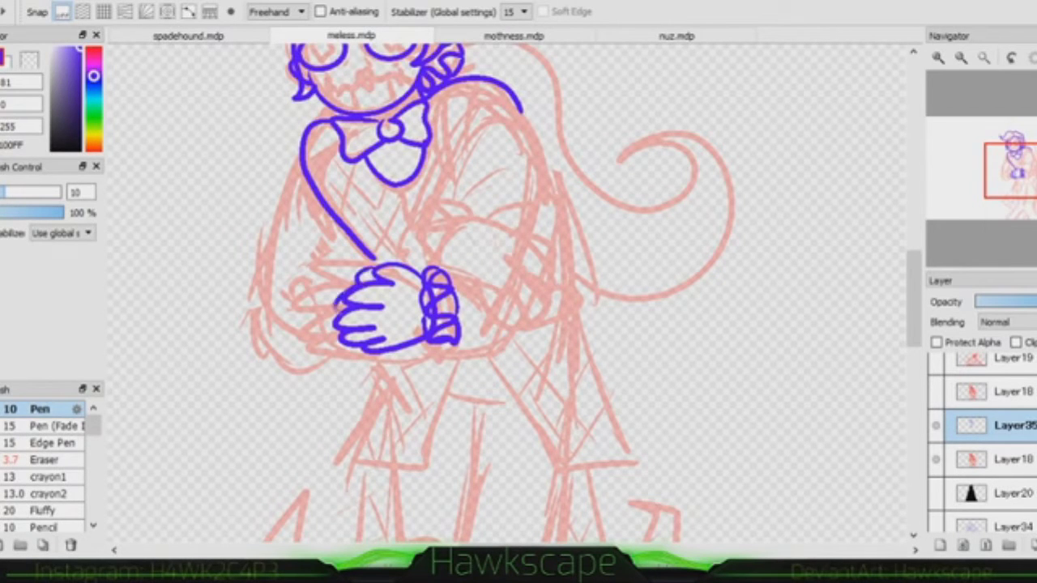
Ink the folded arm tucked behind the fingers, with its forearm, elbow and outer sleeve.
left_click_drag(278, 300, 350, 277)
left_click_drag(251, 334, 350, 355)
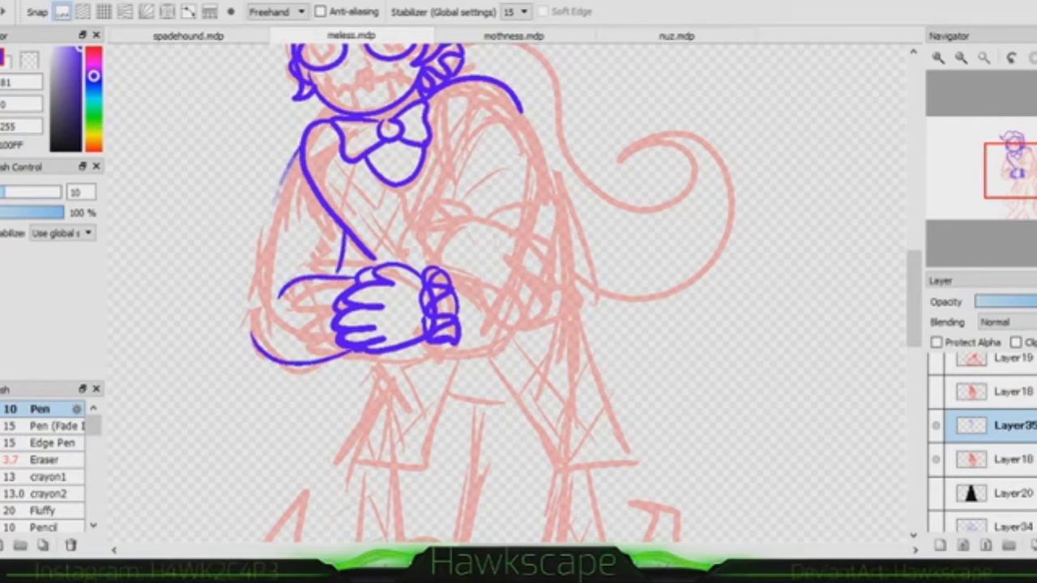
left_click_drag(300, 150, 270, 259)
left_click_drag(269, 242, 253, 345)
Ink the sleeve leading to the ruffled cuff with its elbow folds, and the second coat lapel.
left_click_drag(440, 273, 506, 236)
left_click_drag(462, 338, 548, 258)
key("ctrl+z")
left_click_drag(518, 111, 559, 276)
left_click_drag(444, 91, 480, 216)
scroll(506, 294, "up", 2)
scroll(507, 294, "left", 2)
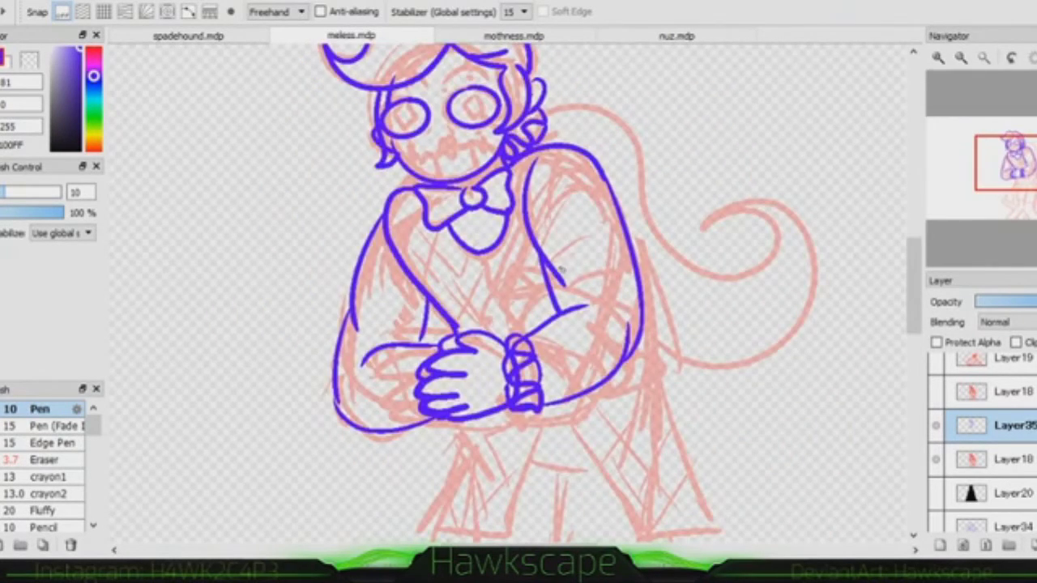
scroll(561, 268, "down", 1)
scroll(561, 268, "left", 2)
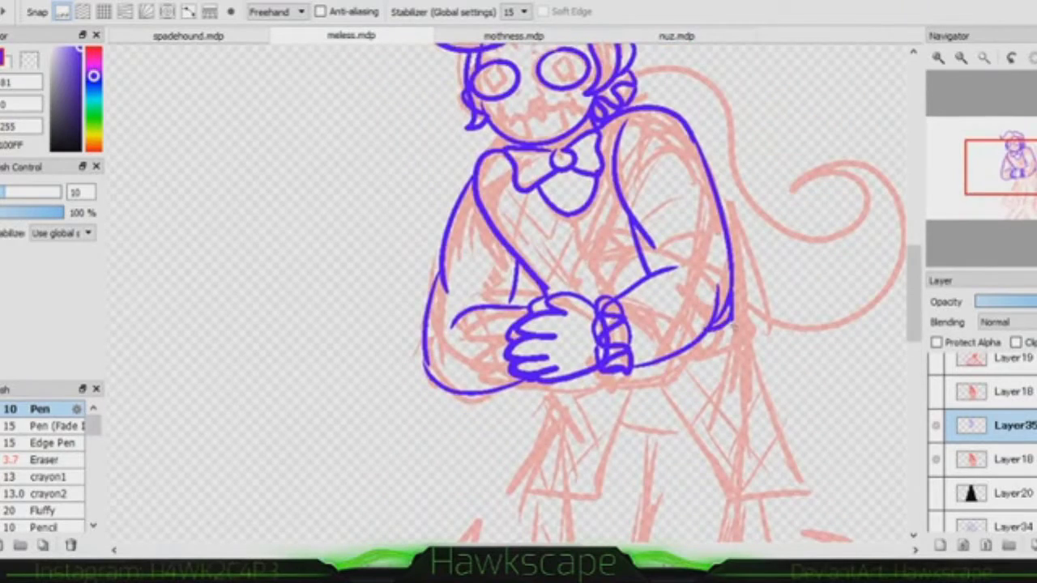
Ink both flared coat tails with pointed hems below the crossed arms.
left_click_drag(730, 323, 812, 478)
left_click_drag(652, 361, 742, 476)
left_click_drag(559, 385, 486, 506)
key("ctrl+z")
key("ctrl+z")
mouse_move(625, 373)
left_mouse_down()
mouse_move(544, 506)
mouse_move(494, 494)
left_mouse_up()
scroll(560, 325, "right", 2)
scroll(560, 324, "up", 1)
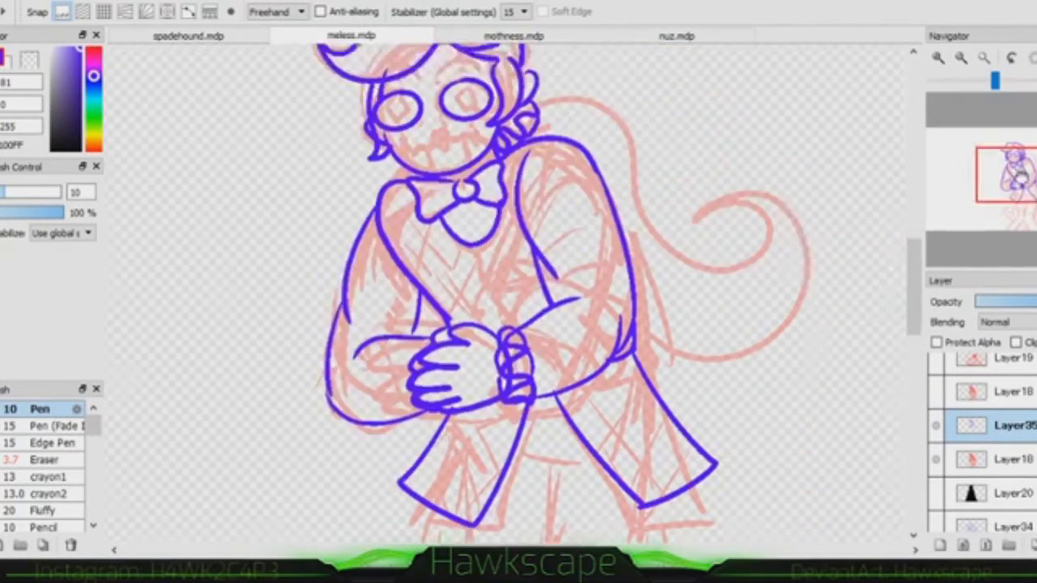
Ink both bent legs down to the canvas edge and the hem line between the coat tails.
scroll(506, 292, "down", 4)
left_click_drag(486, 209, 499, 331)
mouse_move(669, 193)
left_mouse_down()
mouse_move(632, 356)
mouse_move(706, 465)
left_mouse_up()
left_click_drag(541, 144, 604, 158)
mouse_move(577, 158)
left_mouse_down()
mouse_move(553, 368)
mouse_move(624, 465)
left_mouse_up()
left_click_drag(551, 375, 468, 465)
left_click_drag(498, 331, 391, 467)
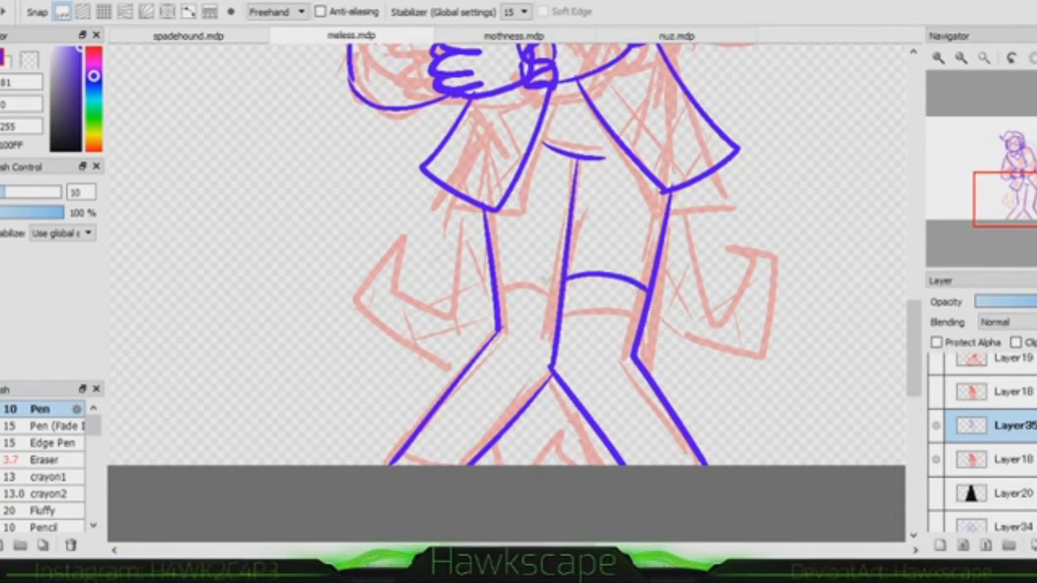
Ink the hooked, pointed coat tails on both sides of the crossed-arm pose's legs.
left_click_drag(498, 284, 563, 275)
scroll(506, 292, "up", 4)
scroll(506, 292, "left", 1)
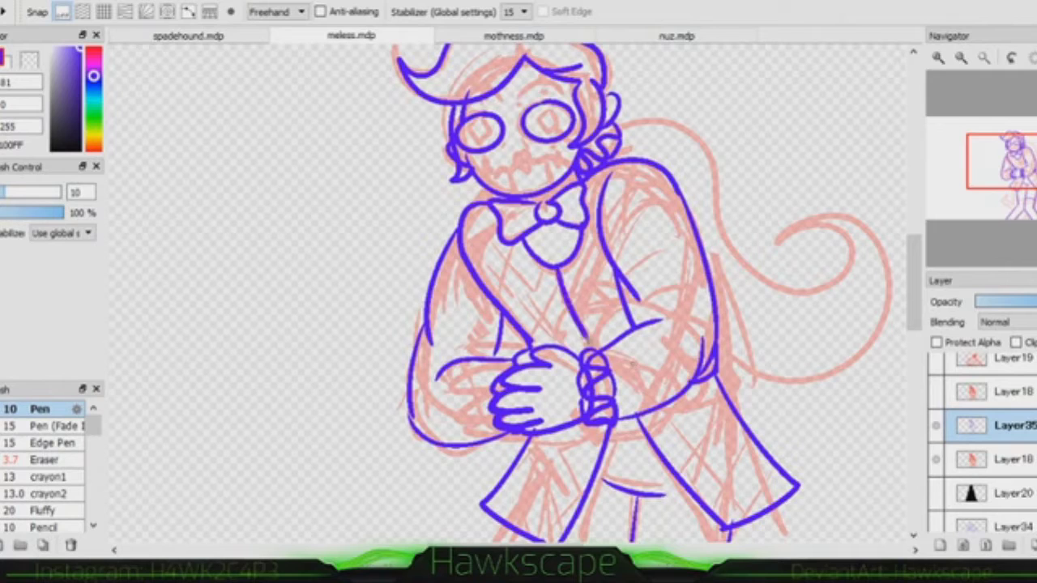
scroll(518, 292, "down", 3)
scroll(518, 292, "right", 1)
mouse_move(648, 318)
left_mouse_down()
mouse_move(657, 344)
mouse_move(725, 387)
left_mouse_up()
left_click_drag(693, 374, 720, 484)
left_click_drag(620, 440, 745, 486)
mouse_move(436, 329)
left_mouse_down()
mouse_move(432, 442)
mouse_move(371, 371)
left_mouse_up()
left_click_drag(373, 373, 421, 509)
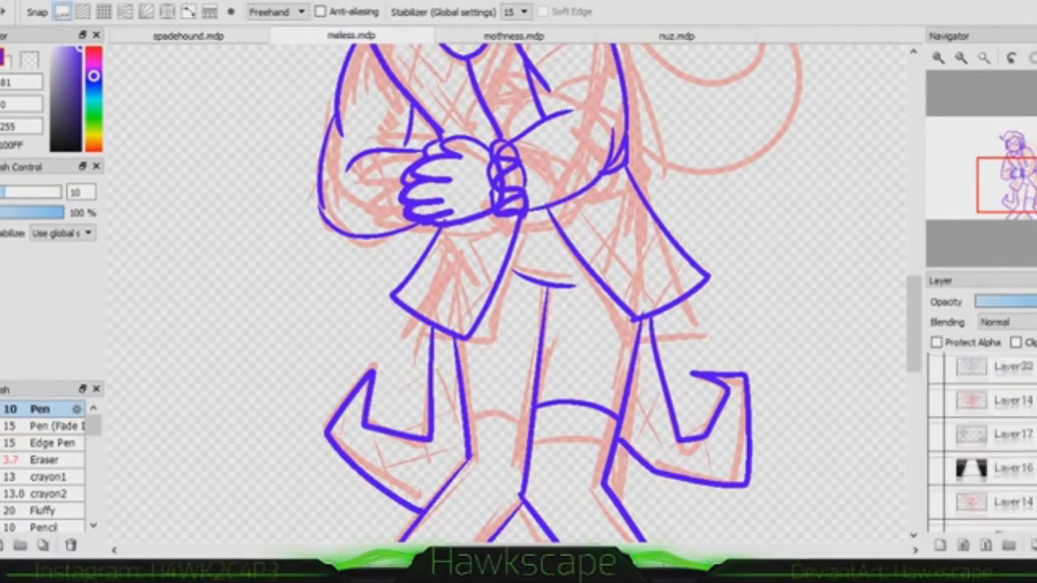
On a new layer above Layer31, draw hooked coat tails in purple on both sides of the open-armed pose's legs.
scroll(518, 291, "down", 3)
scroll(518, 292, "left", 6)
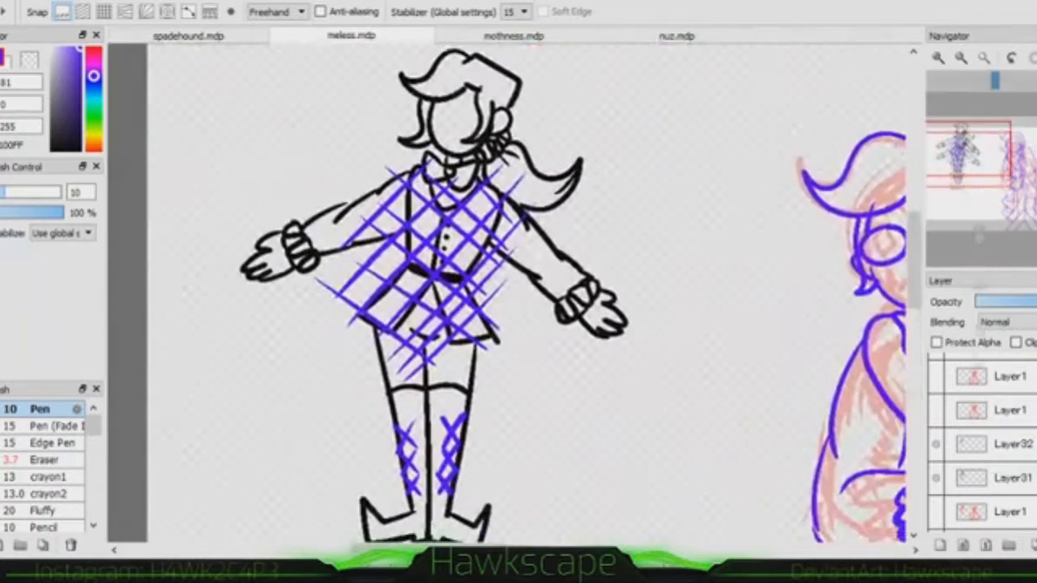
left_click(995, 479)
left_click(940, 545)
left_click_drag(535, 405, 475, 408)
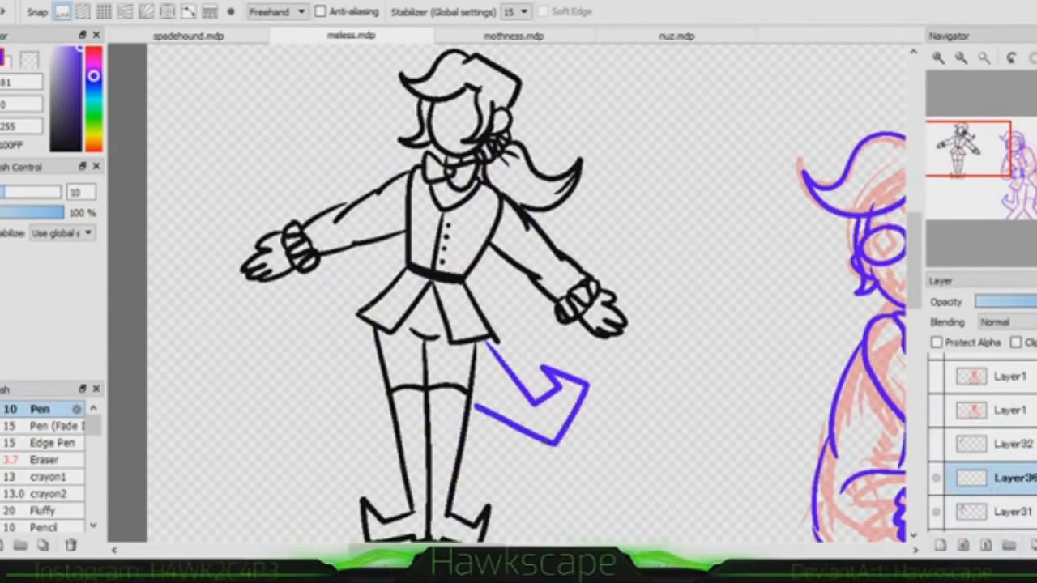
key("ctrl+z")
mouse_move(369, 322)
left_mouse_down()
mouse_move(294, 347)
mouse_move(389, 390)
left_mouse_up()
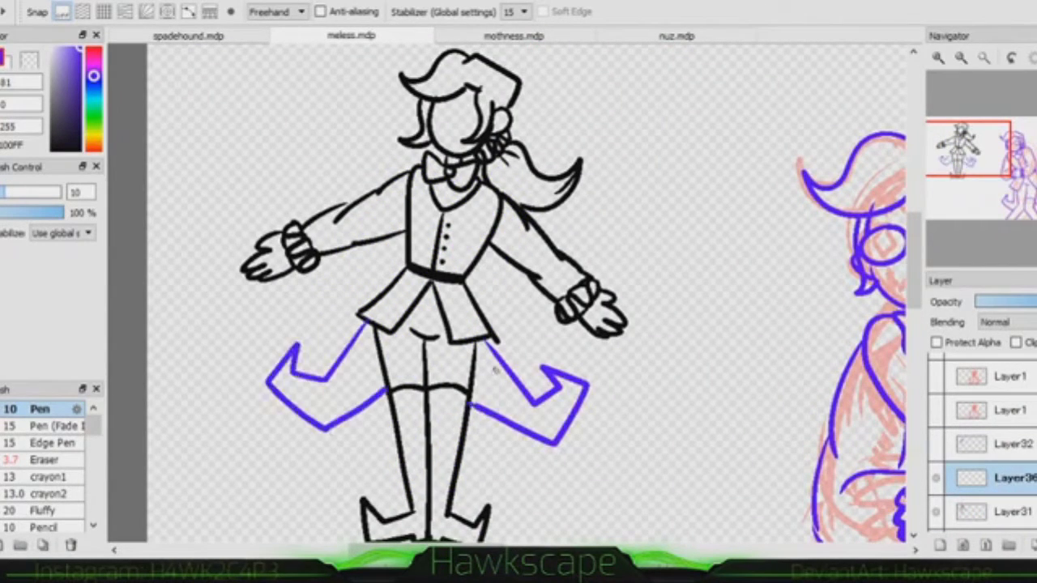
left_click_drag(487, 292, 523, 308)
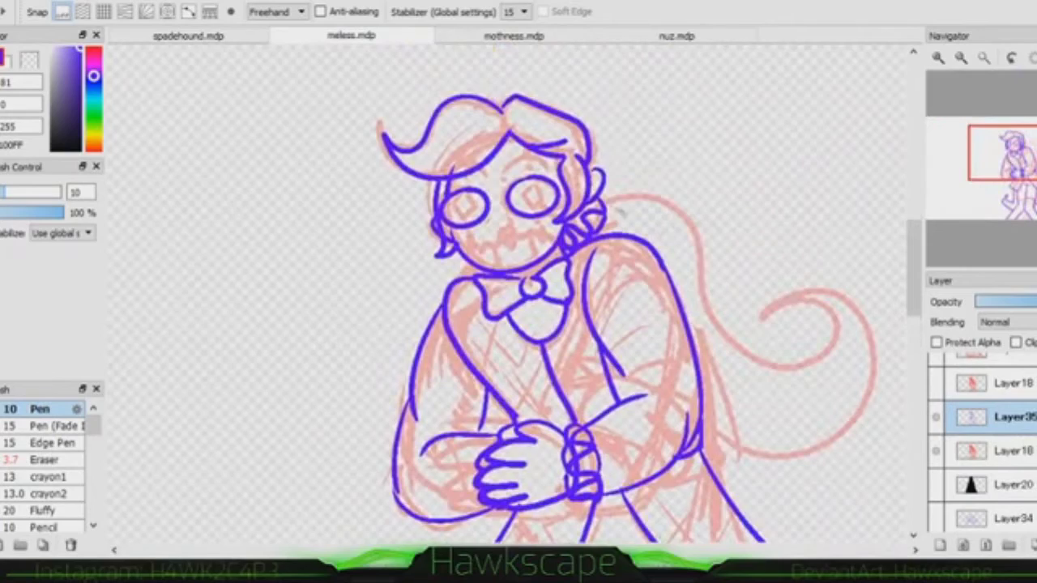
Ink the long curling ponytail sweeping from the hair tie of the crossed-arm pose.
mouse_move(601, 199)
left_mouse_down()
mouse_move(843, 308)
mouse_move(695, 438)
left_mouse_up()
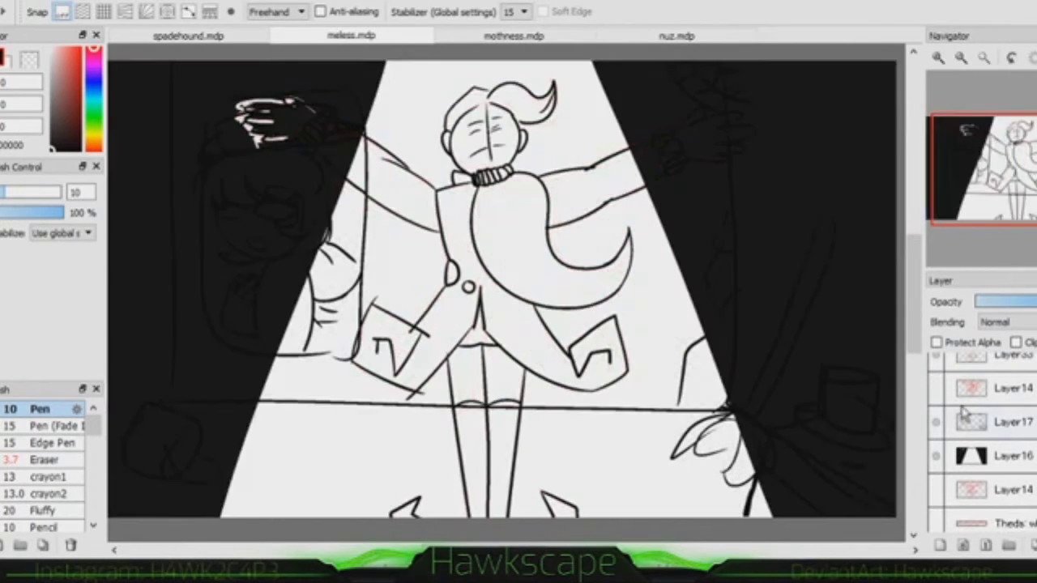
Fade the Layer22 hugging sketch and make the empty Layer39 above it active with purple (81, 0, 255) as pen colour.
left_click(938, 388)
left_click(938, 487)
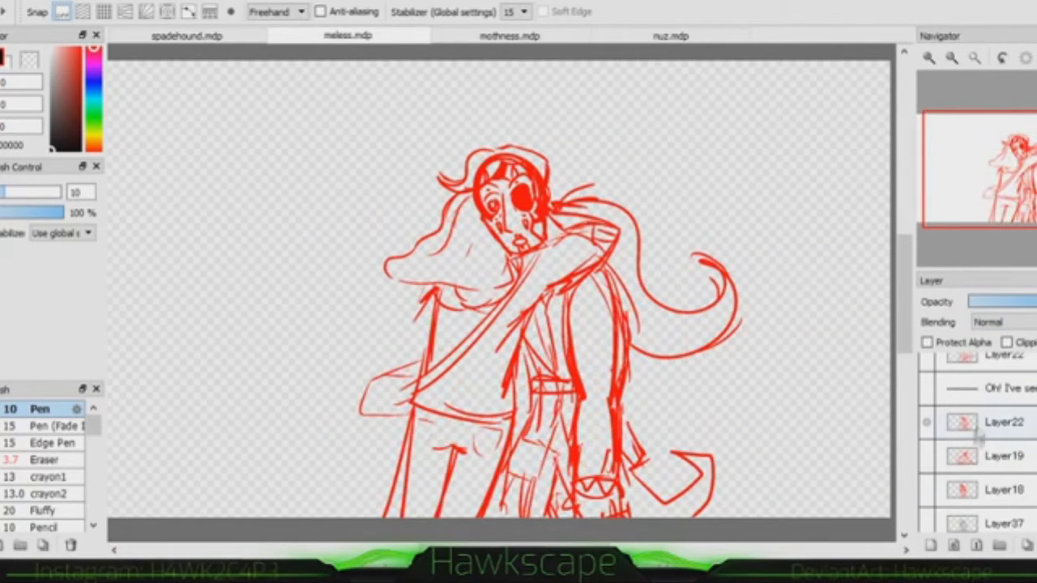
left_click(976, 428)
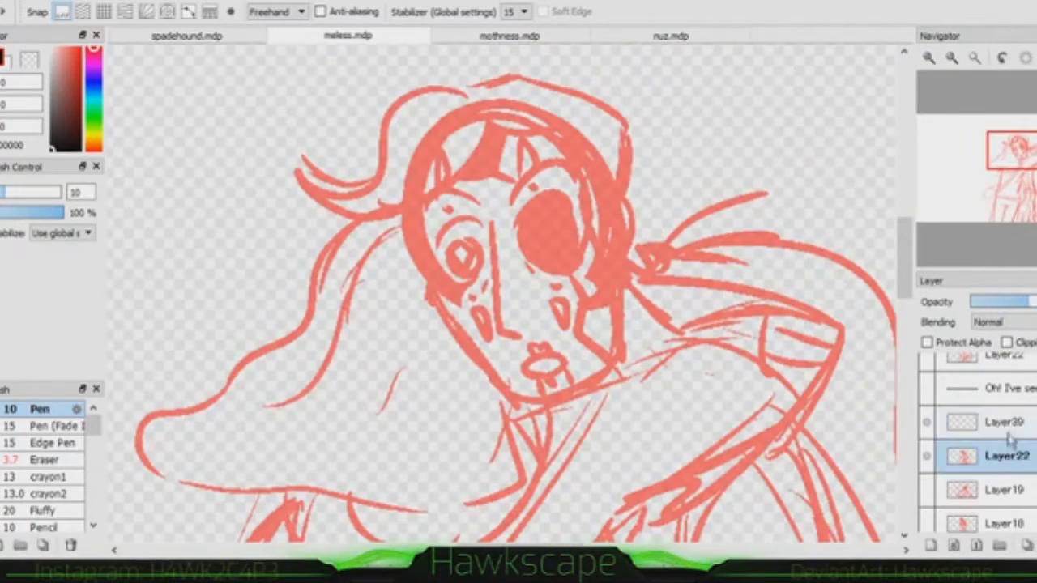
left_click(94, 75)
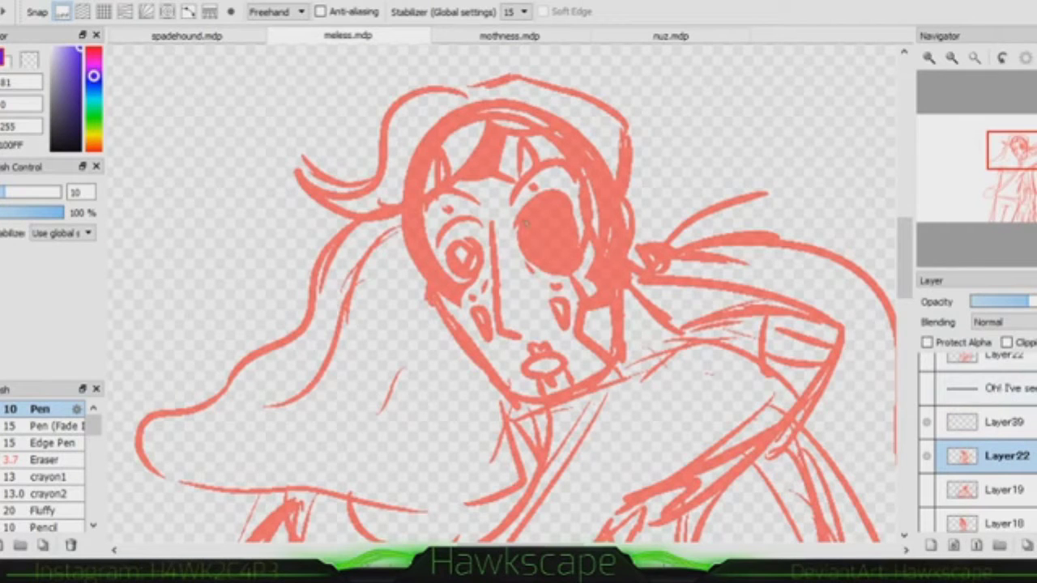
left_click(1004, 423)
left_click_drag(518, 195, 567, 263)
left_click_drag(430, 231, 491, 217)
key("ctrl+z")
key("ctrl+z")
left_click_drag(615, 174, 624, 252)
left_click_drag(642, 185, 650, 245)
left_click_drag(670, 235, 705, 213)
key("ctrl+z")
key("ctrl+z")
key("ctrl+z")
mouse_move(517, 214)
left_mouse_down()
mouse_move(548, 199)
mouse_move(571, 209)
left_mouse_up()
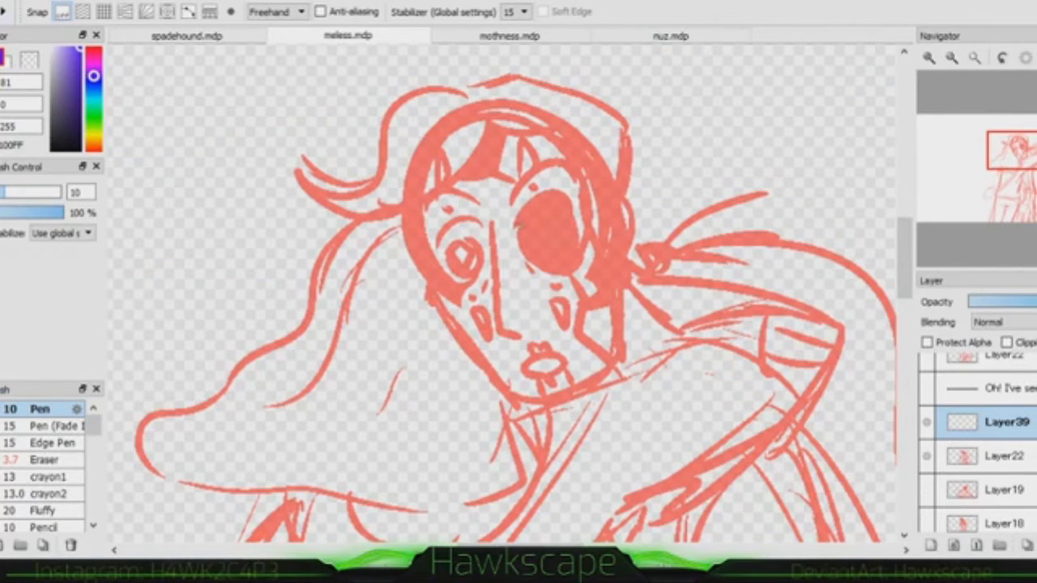
key("ctrl+z")
Ink the upper and lower curves of both eyes and the small oval mouth on the jester's face.
mouse_move(512, 230)
left_mouse_down()
mouse_move(571, 201)
mouse_move(577, 212)
left_mouse_up()
left_click_drag(520, 257, 584, 248)
left_click_drag(437, 241, 479, 221)
mouse_move(491, 261)
left_mouse_down()
mouse_move(485, 280)
mouse_move(450, 284)
left_mouse_up()
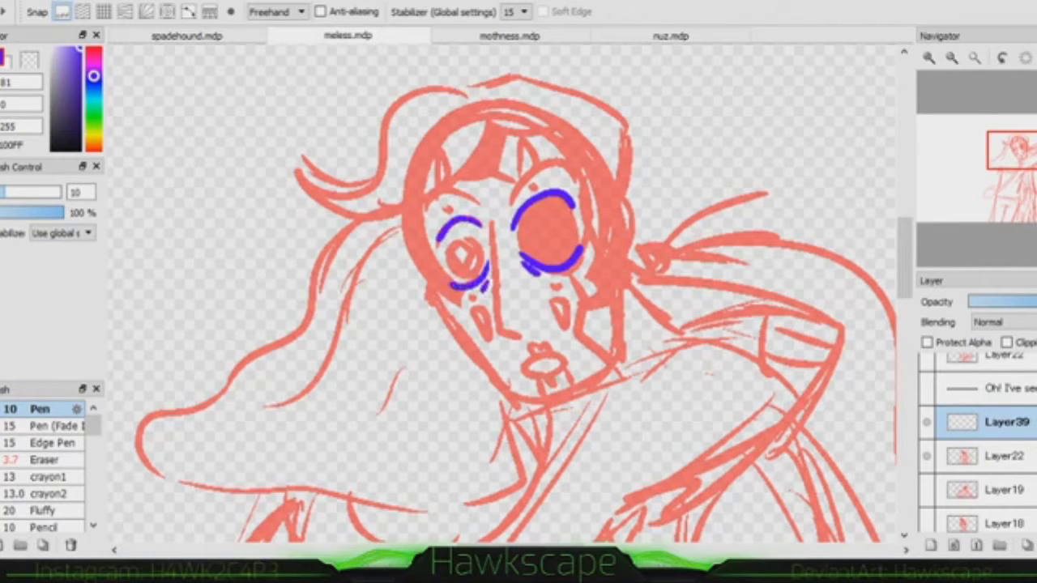
left_click_drag(521, 371, 565, 366)
Ink the jester's jawline, ear, the hair strand beside the face and the neck line.
mouse_move(410, 207)
left_mouse_down()
mouse_move(436, 300)
mouse_move(521, 394)
mouse_move(613, 361)
left_mouse_up()
left_click_drag(620, 201, 632, 257)
left_click_drag(584, 158, 598, 312)
mouse_move(605, 172)
left_mouse_down()
mouse_move(601, 308)
mouse_move(616, 360)
left_mouse_up()
left_click_drag(628, 279, 671, 332)
Ink the jester's parted fringe, the jagged cheek edge, and the outer hair with its curled tuft.
left_click_drag(486, 120, 563, 128)
mouse_move(537, 134)
left_mouse_down()
mouse_move(589, 167)
mouse_move(519, 185)
left_mouse_up()
left_click_drag(585, 270, 612, 359)
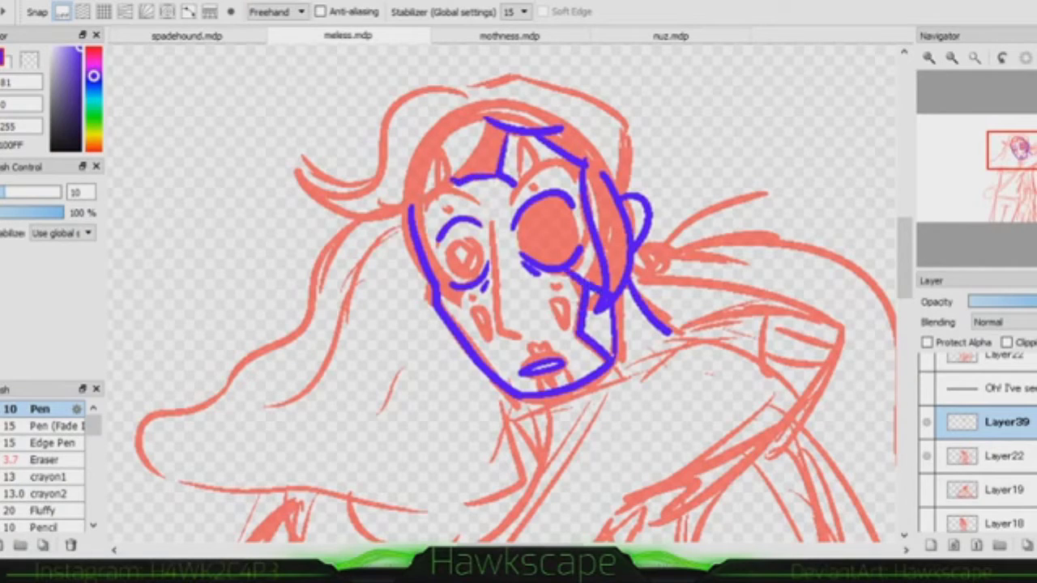
left_click_drag(476, 86, 306, 213)
left_click_drag(491, 121, 415, 203)
left_click_drag(466, 77, 630, 193)
Fade the Layer22 sketch further and ink the jester's nose and brow lines on Layer39.
left_click(952, 57)
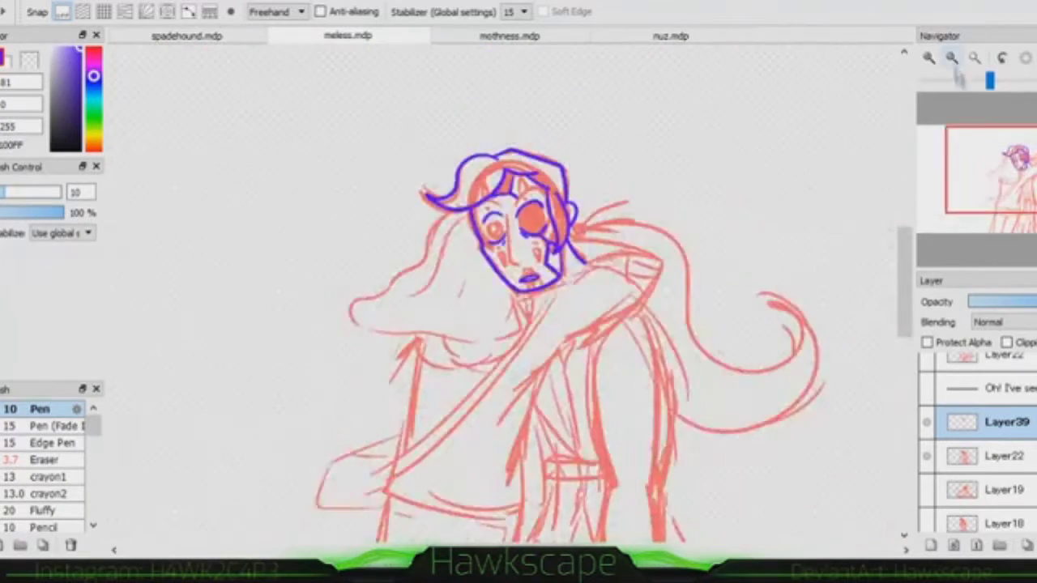
left_click(951, 57)
left_click(928, 57)
left_click(1005, 456)
left_click_drag(467, 195, 478, 276)
key("ctrl+z")
left_click(1005, 422)
left_click_drag(458, 170, 490, 288)
left_click_drag(479, 146, 544, 107)
left_click_drag(448, 140, 389, 159)
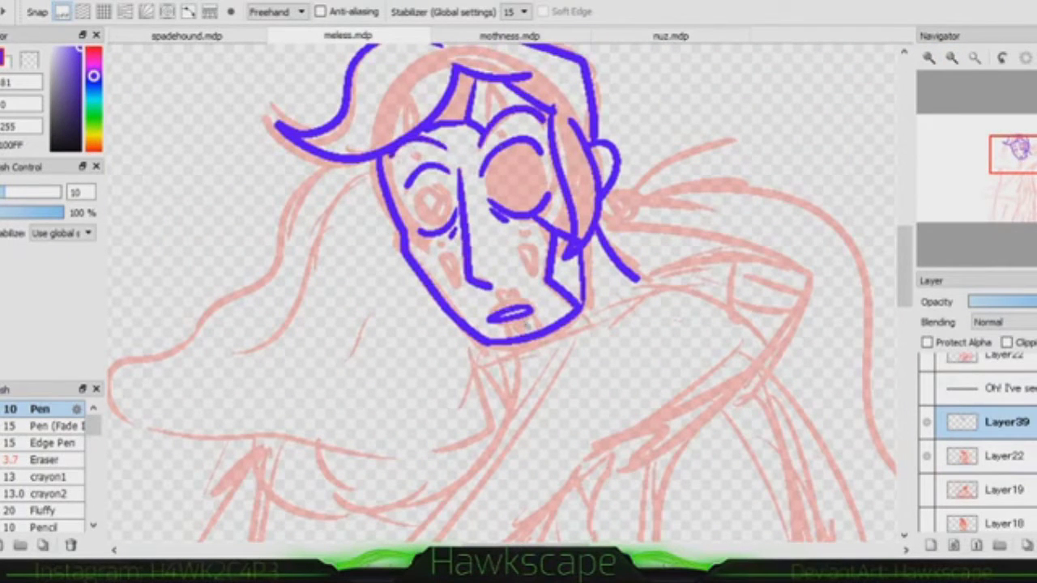
Ink the jester's hair tie with loose wisps, and the loose hair of the hugging figure seen from behind.
mouse_move(604, 235)
left_mouse_down()
mouse_move(640, 182)
mouse_move(713, 150)
left_mouse_up()
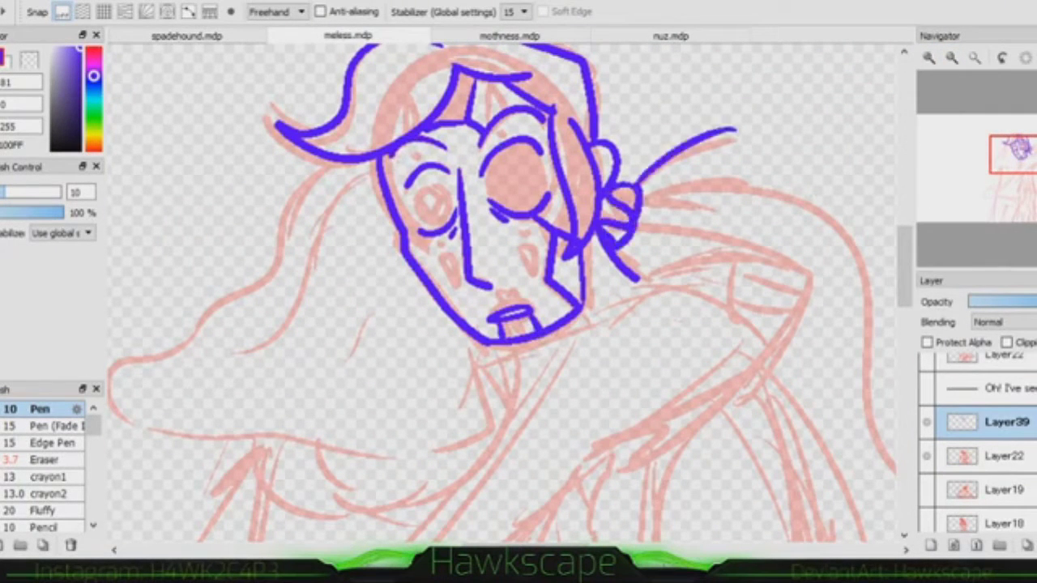
left_click(952, 57)
mouse_move(1017, 158)
left_mouse_down()
mouse_move(1027, 182)
mouse_move(1013, 153)
left_mouse_up()
left_click(951, 57)
left_click_drag(552, 209, 540, 243)
mouse_move(1012, 150)
left_mouse_down()
mouse_move(1023, 174)
mouse_move(1008, 174)
left_mouse_up()
left_click(951, 58)
left_click(951, 58)
mouse_move(512, 105)
left_mouse_down()
mouse_move(434, 215)
mouse_move(582, 188)
mouse_move(501, 162)
left_mouse_up()
mouse_move(496, 139)
left_mouse_down()
mouse_move(509, 198)
mouse_move(484, 190)
left_mouse_up()
key("ctrl+z")
key("ctrl+z")
key("ctrl+z")
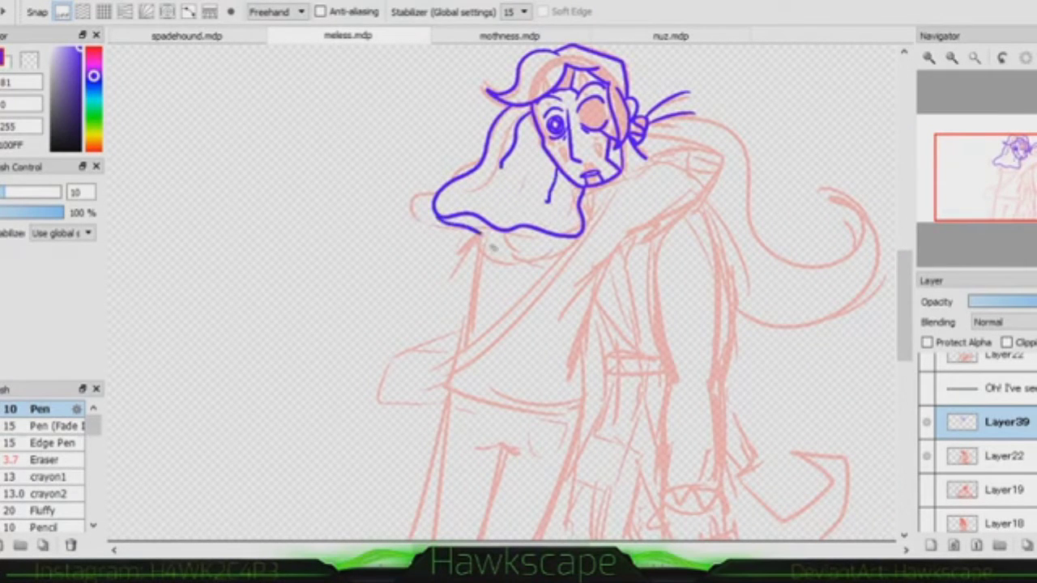
Ink the hugging figure's back edge and the arm wrapped around the jester's shoulders.
left_click_drag(483, 226, 466, 306)
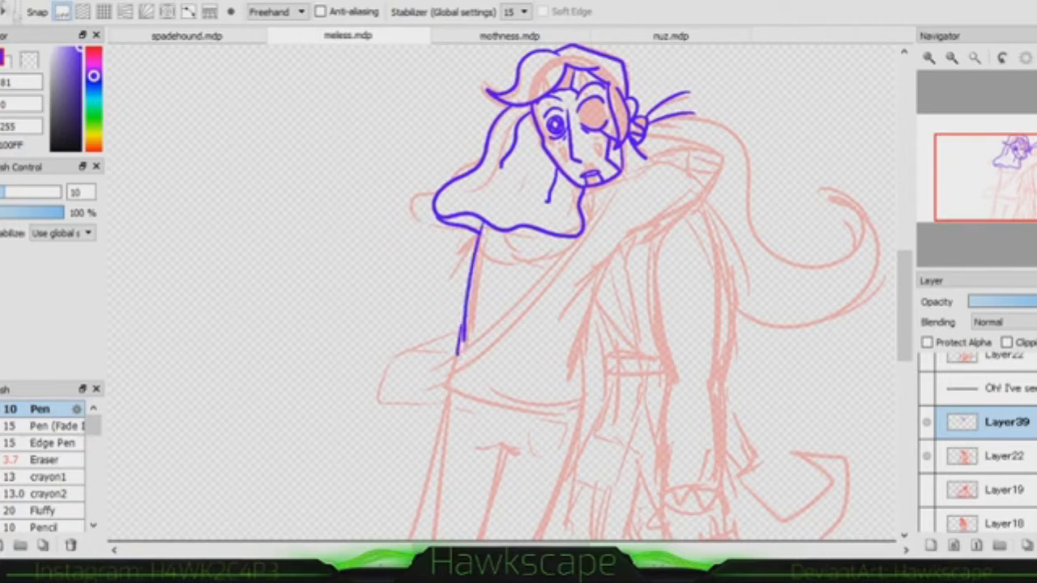
left_click_drag(633, 233, 565, 322)
mouse_move(687, 150)
left_mouse_down()
mouse_move(616, 175)
mouse_move(632, 235)
left_mouse_up()
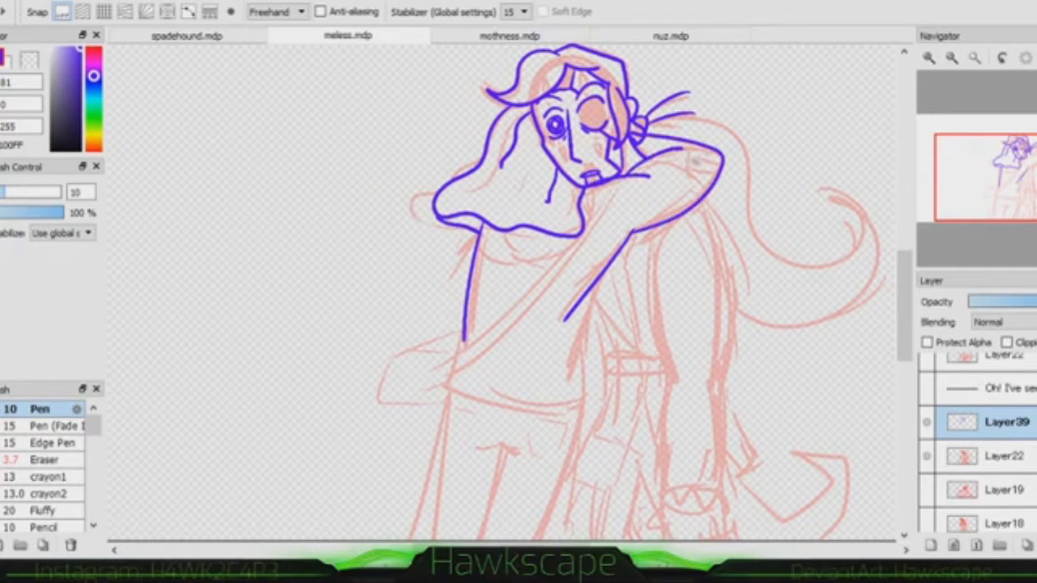
Ink the hugging figure's waist and both trouser legs down to the canvas edge.
left_click_drag(609, 273, 564, 383)
left_click_drag(594, 361, 584, 419)
left_click_drag(464, 336, 418, 538)
left_click_drag(585, 415, 541, 539)
mouse_move(473, 448)
left_mouse_down()
mouse_move(525, 452)
mouse_move(480, 539)
left_mouse_up()
Ink the hugging figure's curved shirt hem and the bag hanging at the hip.
left_click_drag(452, 389, 585, 412)
key("ctrl+z")
left_click_drag(454, 390, 590, 398)
mouse_move(459, 347)
left_mouse_down()
mouse_move(405, 438)
mouse_move(430, 466)
left_mouse_up()
Ink the bag's diagonal strap across the hugging figure's back.
mouse_move(581, 188)
left_mouse_down()
mouse_move(578, 235)
mouse_move(446, 388)
left_mouse_up()
key("ctrl+z")
key("ctrl+z")
mouse_move(451, 349)
left_mouse_down()
mouse_move(567, 272)
mouse_move(642, 170)
mouse_move(544, 322)
mouse_move(443, 381)
left_mouse_up()
key("ctrl+z")
mouse_move(643, 167)
left_mouse_down()
mouse_move(623, 219)
mouse_move(428, 380)
mouse_move(450, 381)
left_mouse_up()
key("ctrl+z")
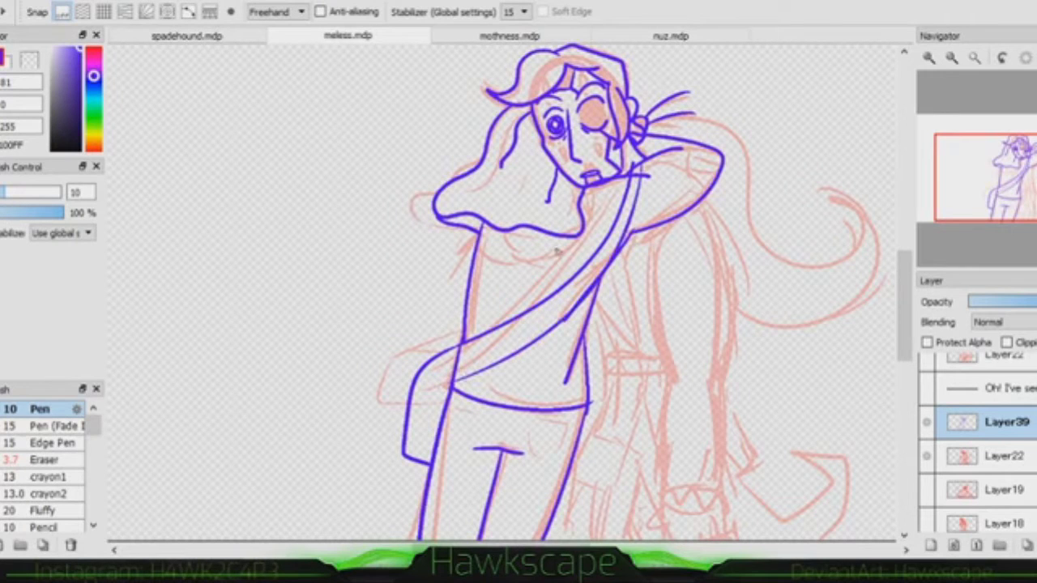
Erase the smooth lower edge of the hugging figure's hair and redraw it with jagged ends and strands.
key("e")
left_click_drag(538, 234, 580, 228)
mouse_move(476, 229)
left_mouse_down()
mouse_move(451, 217)
mouse_move(464, 212)
left_mouse_up()
key("b")
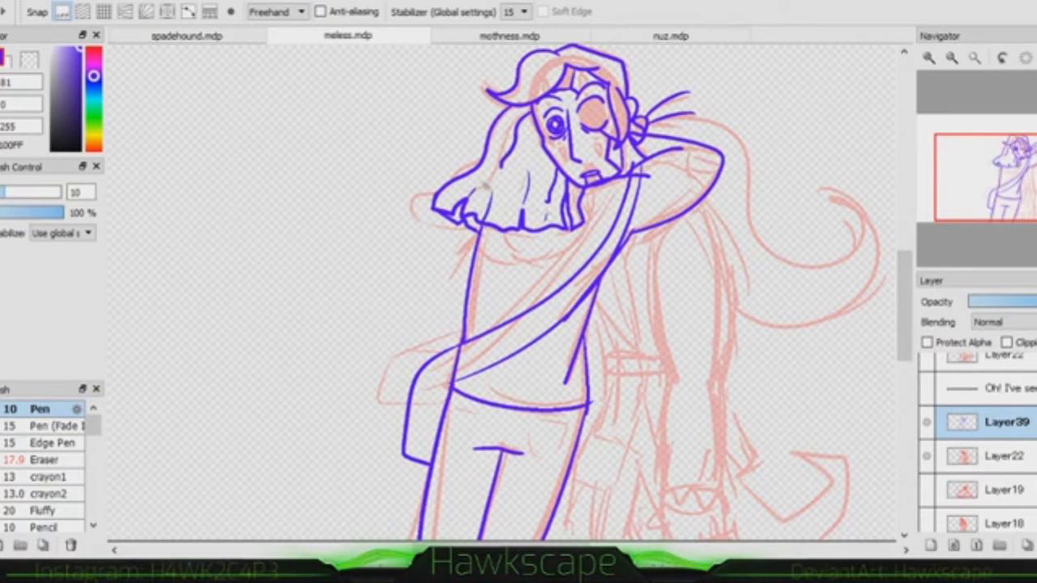
Ink the jester's long ponytail with its curled, wispy tip.
mouse_move(653, 121)
left_mouse_down()
mouse_move(843, 201)
mouse_move(744, 325)
left_mouse_up()
left_click_drag(838, 207, 884, 308)
left_click_drag(835, 185, 873, 222)
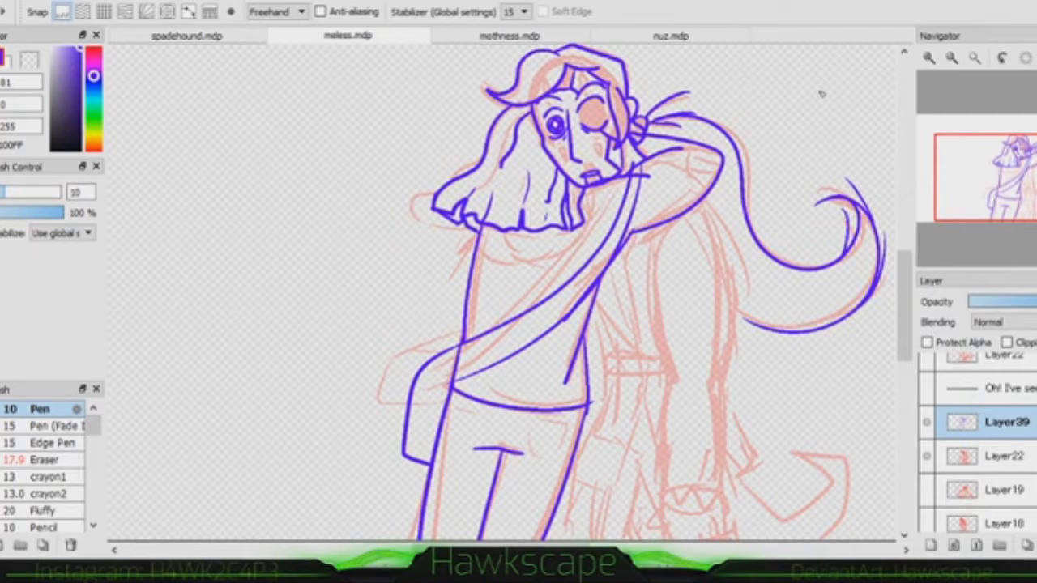
Ink the jester's limp hanging arm with its ruffled cuff and the hand below it.
scroll(834, 162, "down", 5)
scroll(843, 203, "up", 4)
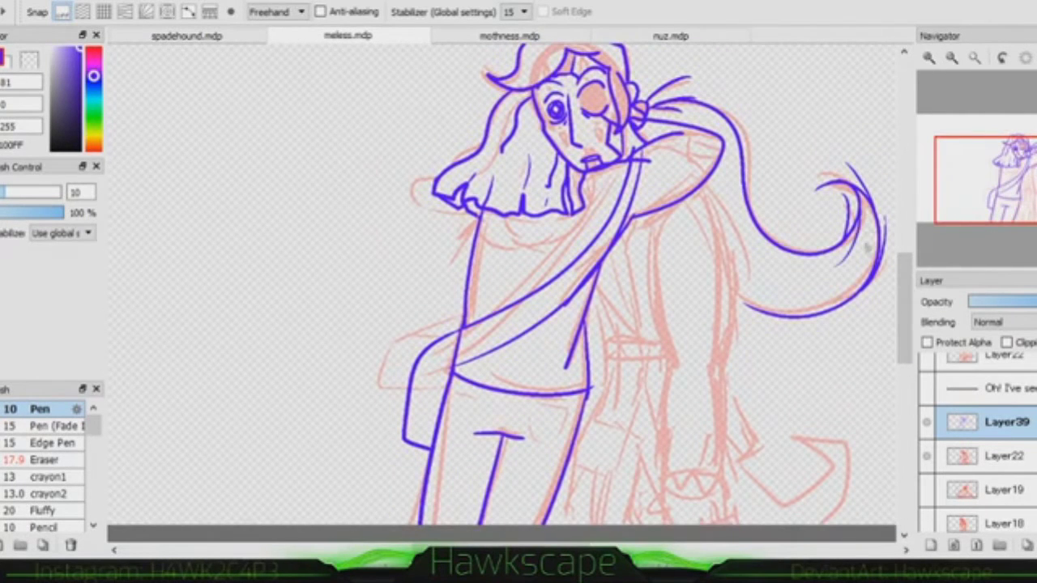
mouse_move(673, 212)
left_mouse_down()
mouse_move(653, 314)
mouse_move(674, 363)
left_mouse_up()
mouse_move(703, 188)
left_mouse_down()
mouse_move(723, 353)
mouse_move(658, 458)
left_mouse_up()
key("ctrl+z")
left_click_drag(671, 347, 663, 460)
left_click_drag(729, 327, 721, 458)
left_click_drag(658, 478, 733, 466)
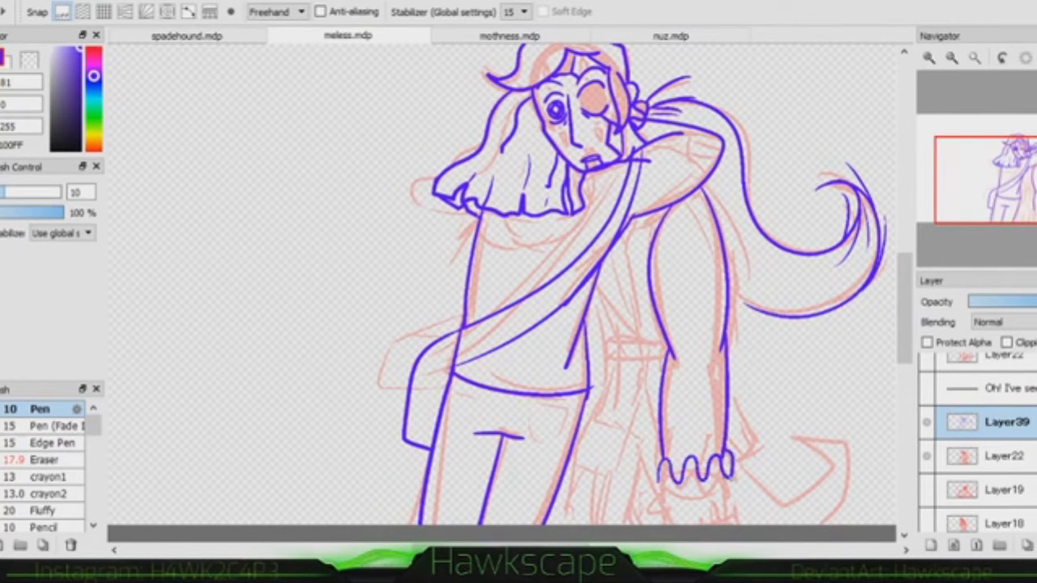
left_click_drag(668, 487, 675, 517)
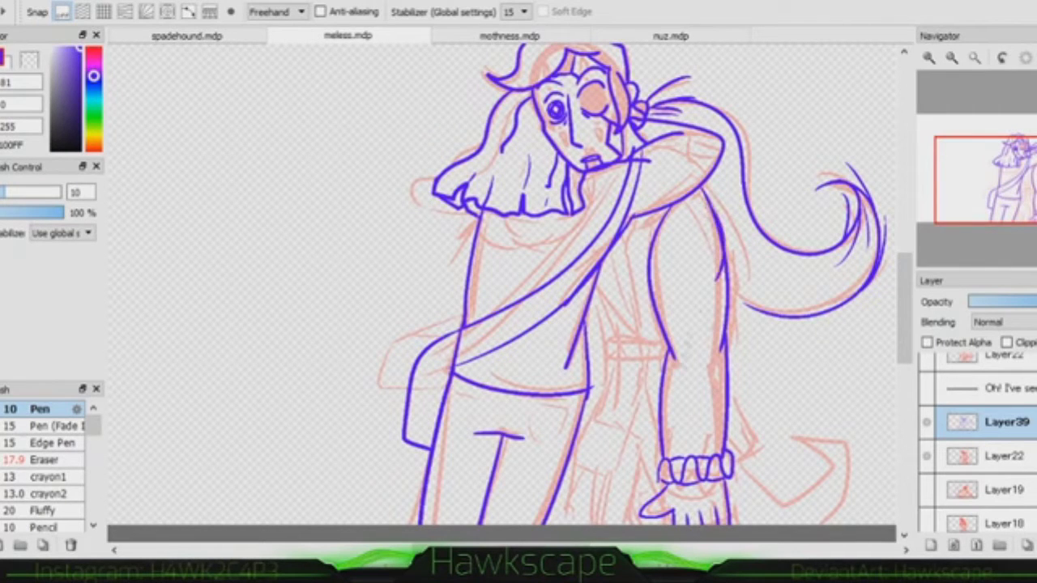
Ink the jester's belt, the coat flap below it and the leg line beside the hand.
left_click_drag(608, 340, 669, 353)
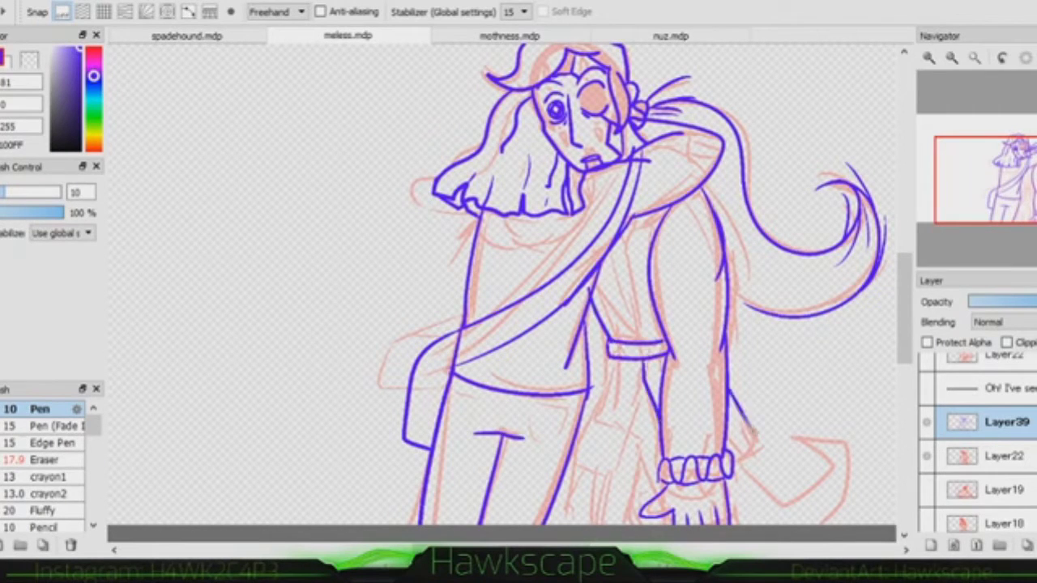
left_click_drag(642, 391, 570, 473)
mouse_move(638, 443)
left_mouse_down()
mouse_move(669, 472)
mouse_move(643, 519)
left_mouse_up()
key("ctrl+z")
left_click_drag(644, 444, 650, 519)
key("ctrl+z")
left_click_drag(640, 444, 645, 523)
Ink the hooked coat tail behind the hanging hand and the coat's front edge above the belt.
left_click_drag(733, 456, 831, 467)
left_click_drag(781, 438, 857, 521)
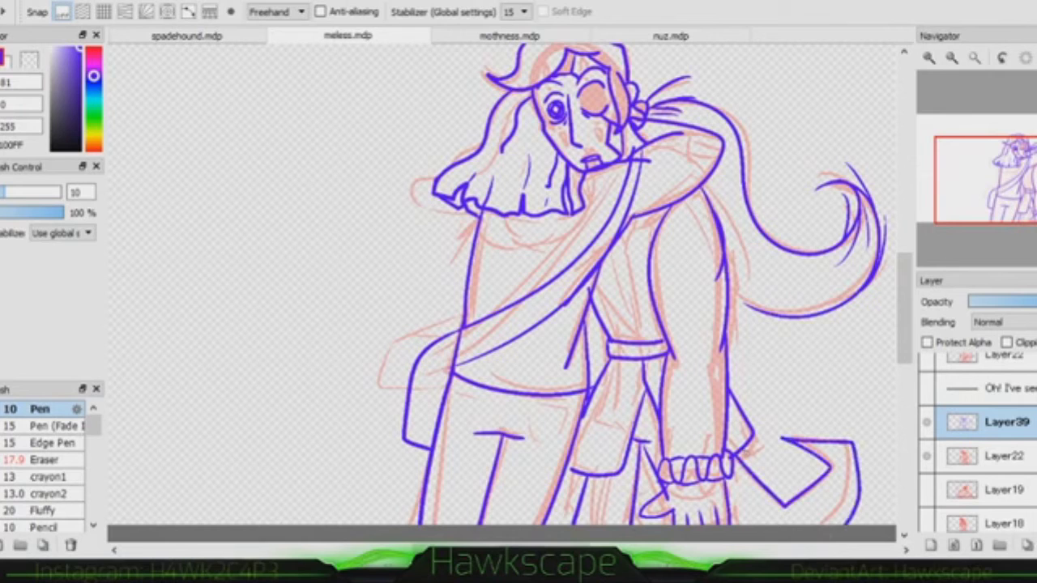
left_click_drag(636, 218, 616, 345)
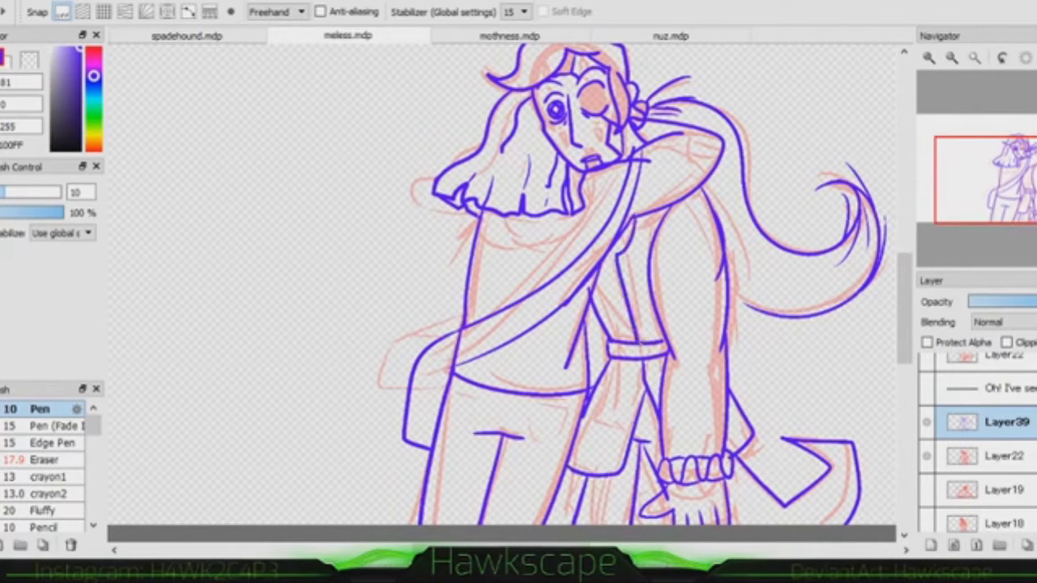
left_click_drag(977, 178, 985, 180)
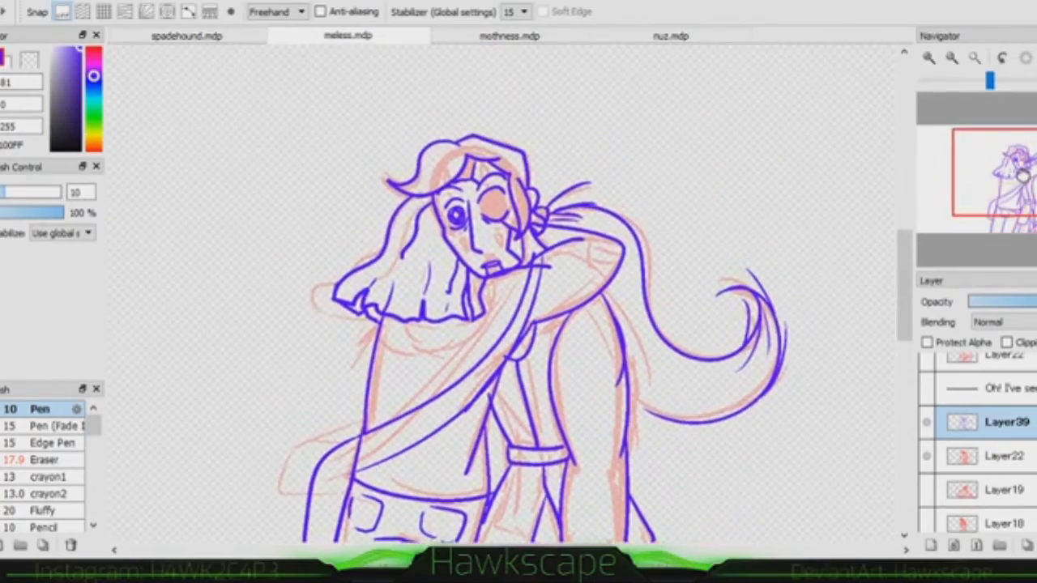
left_click(929, 58)
left_click(930, 58)
left_click(929, 58)
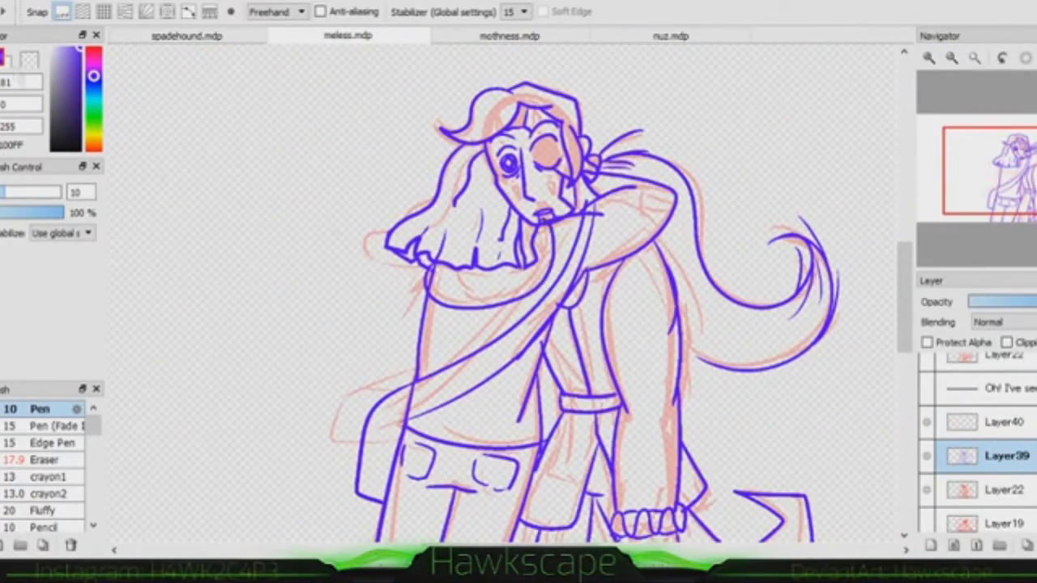
key("ctrl+z")
left_click_drag(428, 300, 543, 243)
left_click_drag(444, 279, 535, 267)
key("ctrl+z")
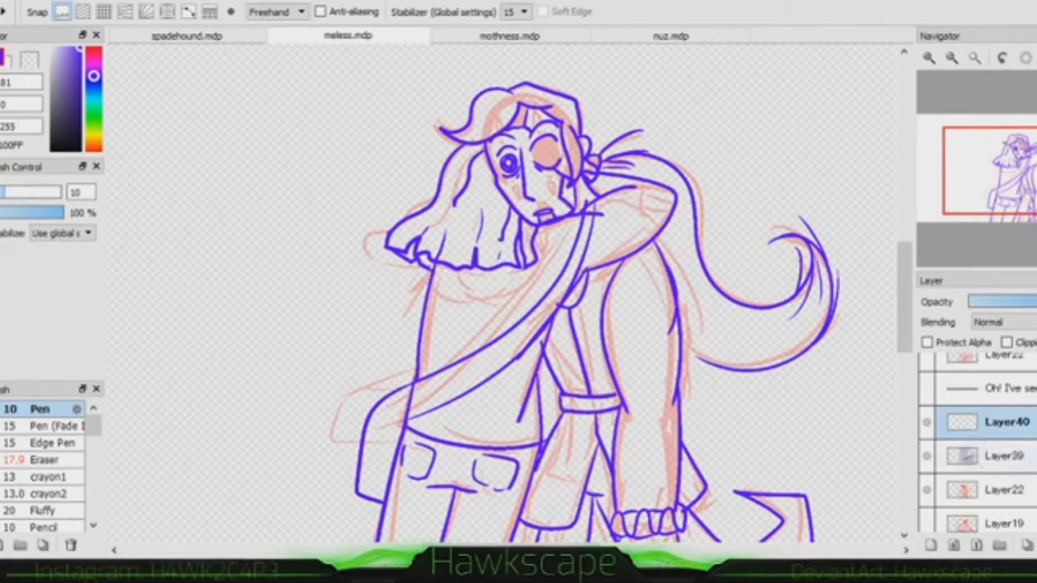
On Layer40, paint the jester's red face markings: teardrops under the eyes, lips and forehead spikes.
left_click(929, 58)
left_click(700, 255)
left_click_drag(697, 274, 719, 313)
left_click(589, 270)
left_click_drag(589, 280, 611, 335)
left_click_drag(671, 347, 695, 351)
left_click_drag(677, 57, 660, 104)
left_click_drag(561, 59, 543, 123)
Draw parallel red diagonal pattern lines in one direction across the jester's coat and arm.
key("ctrl+minus")
left_click_drag(694, 514, 751, 455)
left_click_drag(635, 511, 689, 454)
left_click_drag(510, 513, 634, 408)
left_click_drag(525, 449, 633, 355)
left_click_drag(491, 388, 532, 352)
left_click_drag(493, 362, 549, 308)
left_click_drag(585, 327, 629, 285)
left_click_drag(635, 356, 664, 331)
Cross the red pattern lines with opposite diagonals to form a diamond grid over the coat.
left_click_drag(583, 305, 800, 506)
left_click_drag(579, 339, 704, 452)
left_click_drag(449, 321, 532, 388)
left_click_drag(467, 363, 530, 416)
left_click_drag(523, 451, 593, 514)
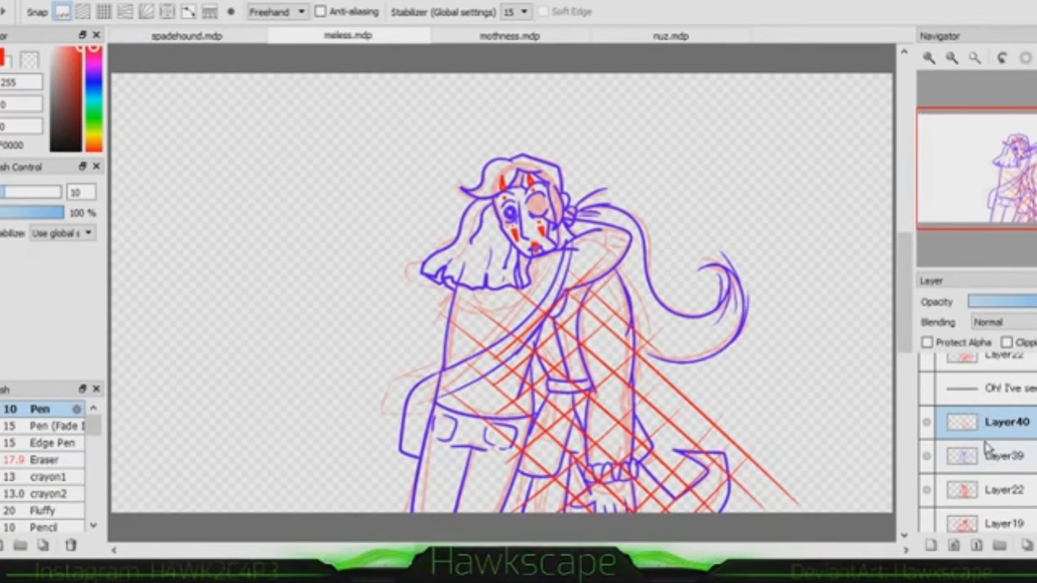
Hide Layer40 and draw three small red hearts above the ponytail on Layer39.
left_click(927, 422)
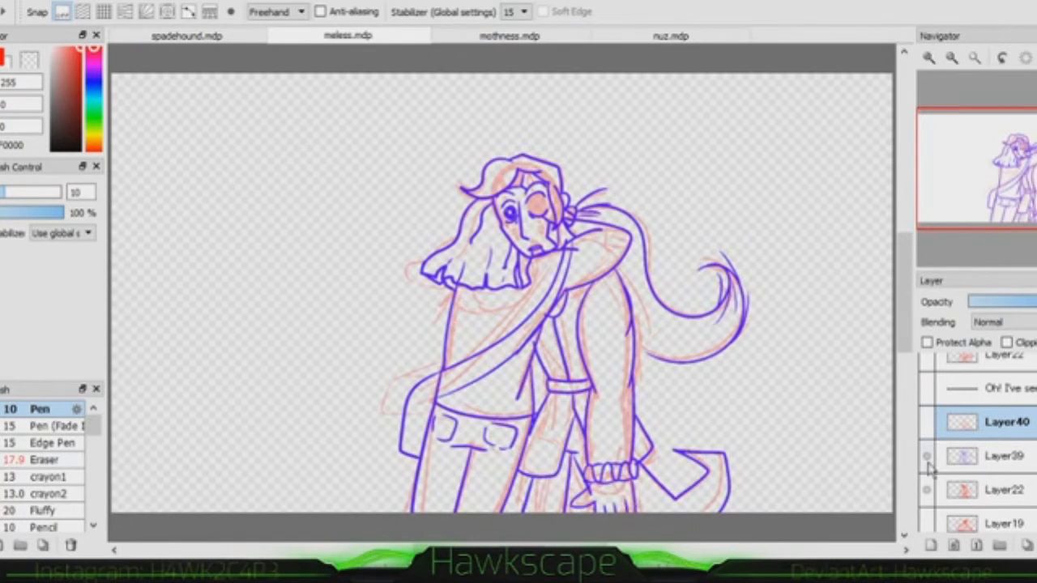
left_click(1005, 455)
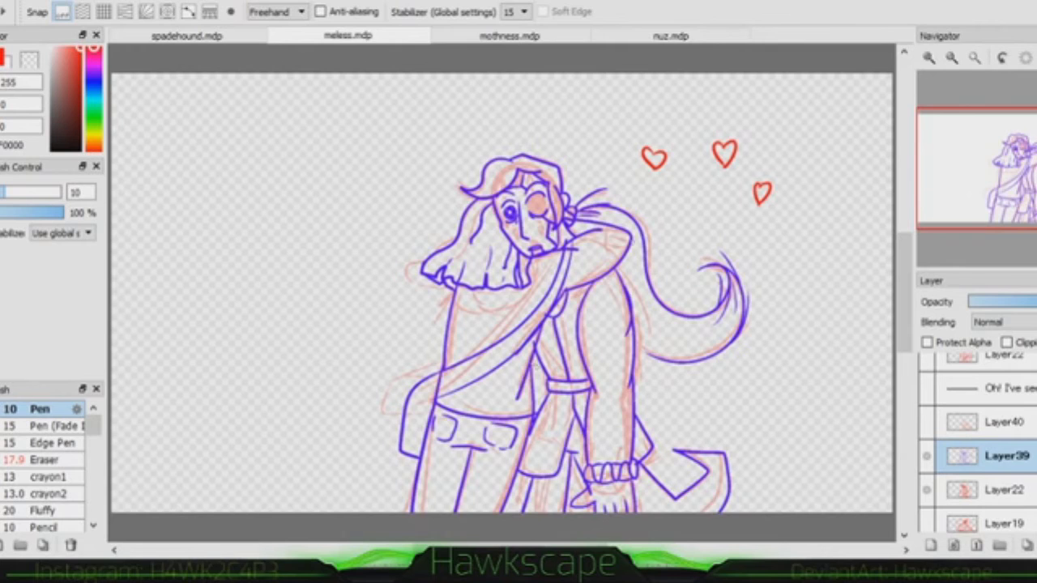
In mothness.mdp, lower the opacity of the red Layer1 sketch and add a new layer for black line art.
left_click(509, 36)
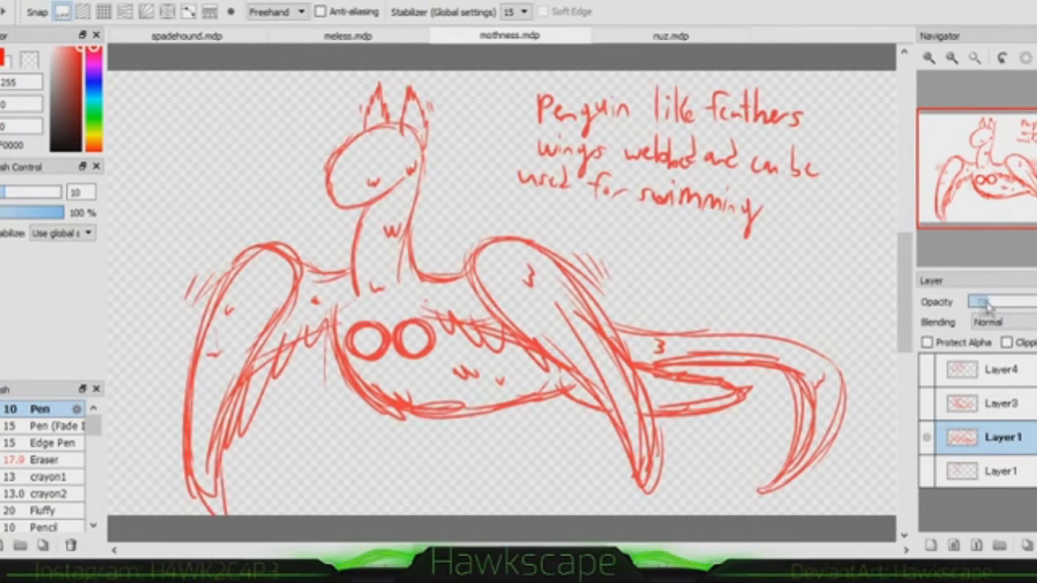
left_click_drag(1029, 301, 997, 302)
left_click(930, 545)
left_click(93, 78)
Ink the creature's oval head, two jagged pointed ears and both sides of the neck in black.
scroll(982, 165, "up", 2)
left_click_drag(515, 110, 530, 186)
mouse_move(519, 123)
left_mouse_down()
mouse_move(534, 89)
mouse_move(558, 162)
left_mouse_up()
left_click_drag(468, 120, 511, 97)
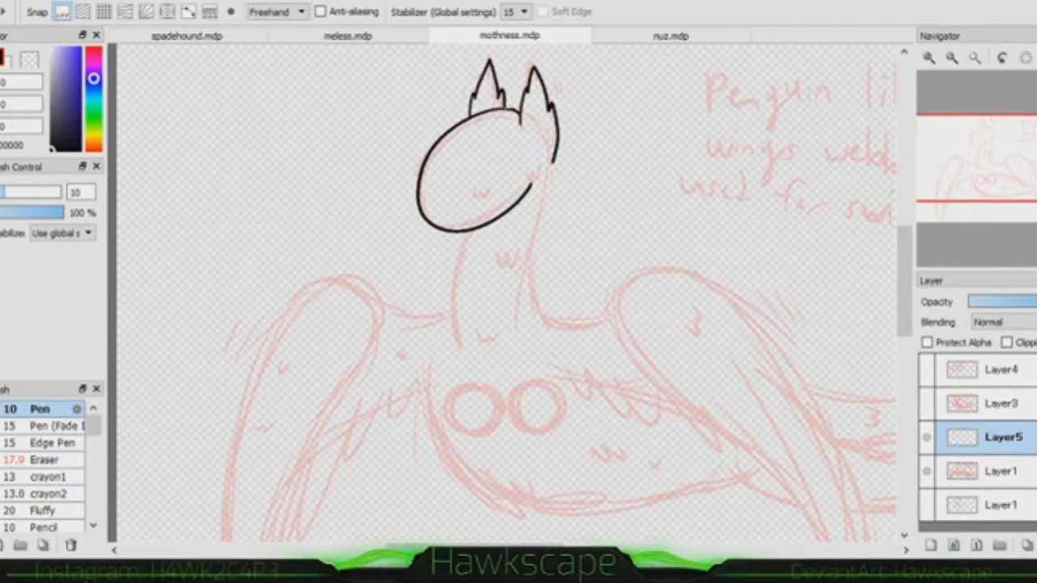
left_click_drag(556, 166, 548, 341)
left_click_drag(466, 233, 463, 343)
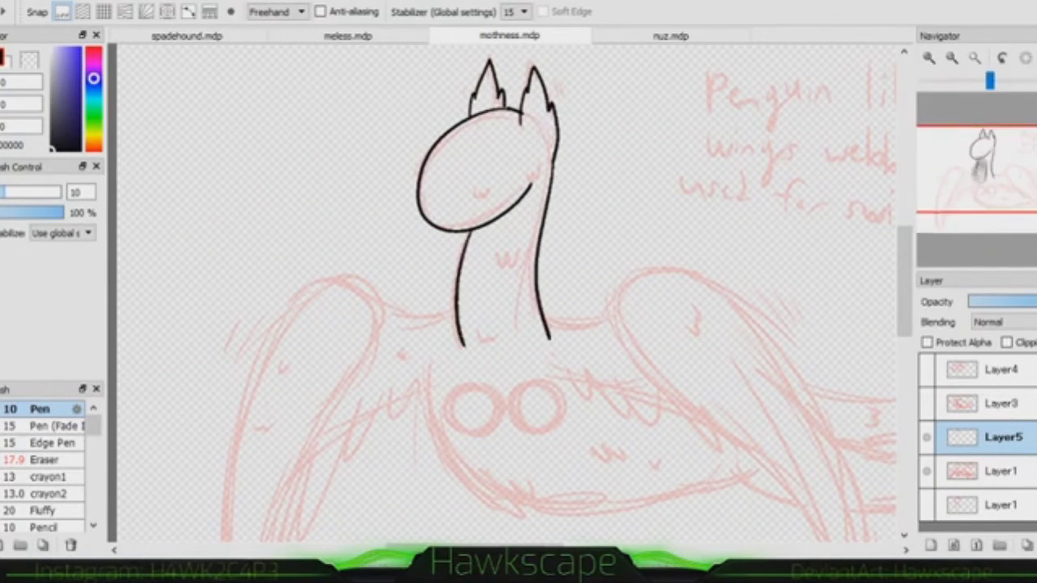
Ink the two round chest circles and the curved shoulder line from the neck to the right wing.
left_click_drag(519, 324, 495, 225)
left_click_drag(512, 283, 509, 286)
left_click_drag(445, 286, 443, 287)
left_click_drag(523, 224, 596, 210)
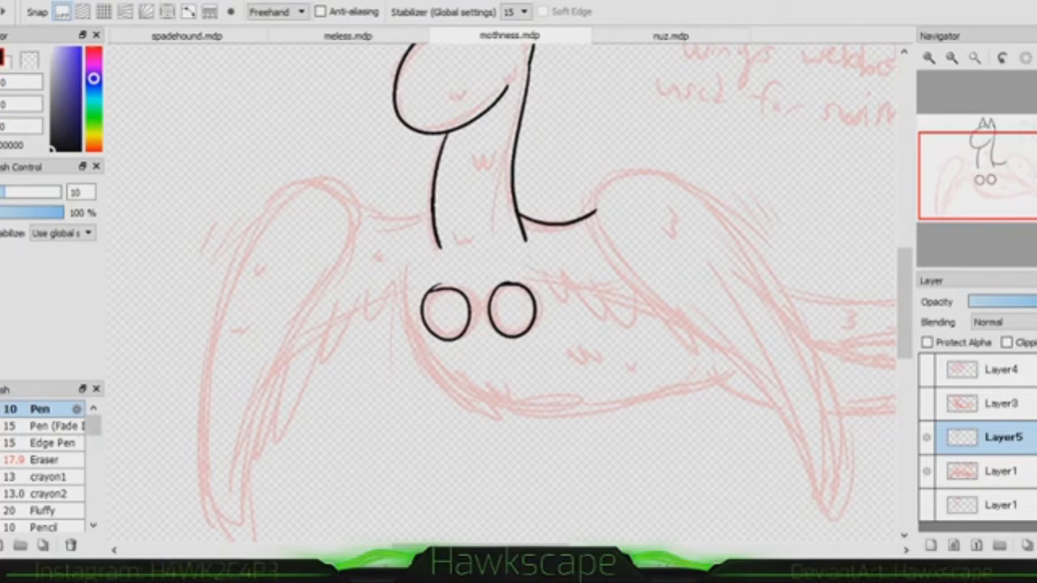
Ink the outline of the right wing as a long curved shape tapering to a point.
left_click_drag(677, 306, 613, 278)
left_click_drag(541, 154, 736, 475)
left_click_drag(579, 167, 737, 474)
key("ctrl+z")
key("ctrl+z")
mouse_move(540, 154)
left_mouse_down()
mouse_move(766, 460)
mouse_move(543, 150)
mouse_move(757, 511)
left_mouse_up()
key("ctrl+z")
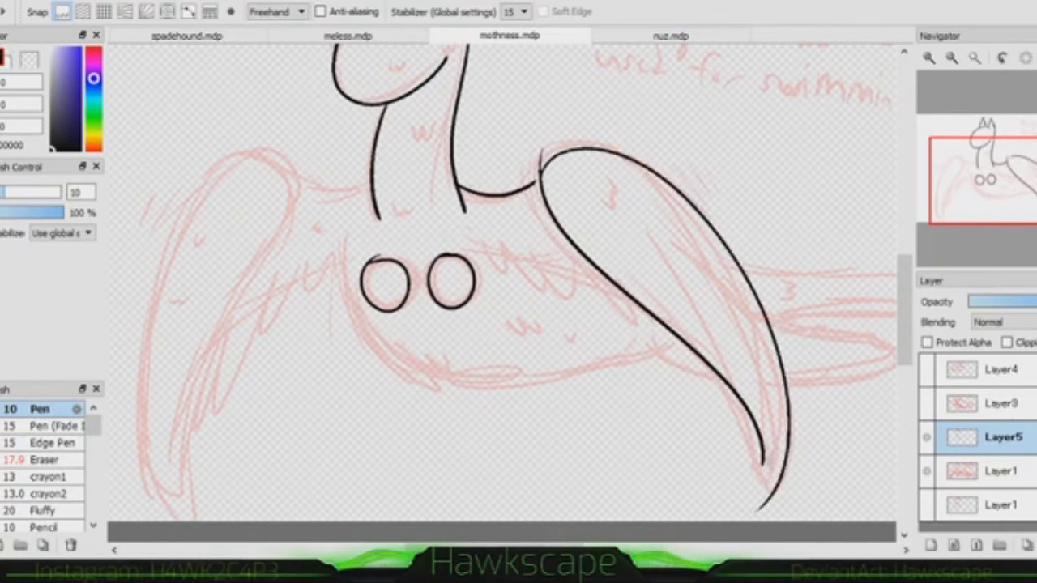
Ink the left wing's tapering outline and the shoulder line joining it to the neck.
mouse_move(233, 152)
left_mouse_down()
mouse_move(312, 207)
mouse_move(207, 486)
mouse_move(174, 515)
left_mouse_up()
key("ctrl+z")
left_click_drag(235, 152, 174, 518)
key("ctrl+z")
left_click_drag(292, 177, 375, 190)
Ink the rounded belly with a small feather notch and the jagged-topped fin behind the right wing.
mouse_move(340, 235)
left_mouse_down()
mouse_move(582, 385)
mouse_move(705, 401)
mouse_move(348, 312)
left_mouse_up()
key("ctrl+z")
key("ctrl+z")
mouse_move(344, 268)
left_mouse_down()
mouse_move(466, 371)
mouse_move(674, 339)
left_mouse_up()
scroll(502, 284, "right", 3)
left_click_drag(417, 338, 451, 371)
mouse_move(553, 380)
left_mouse_down()
mouse_move(672, 345)
mouse_move(530, 314)
left_mouse_up()
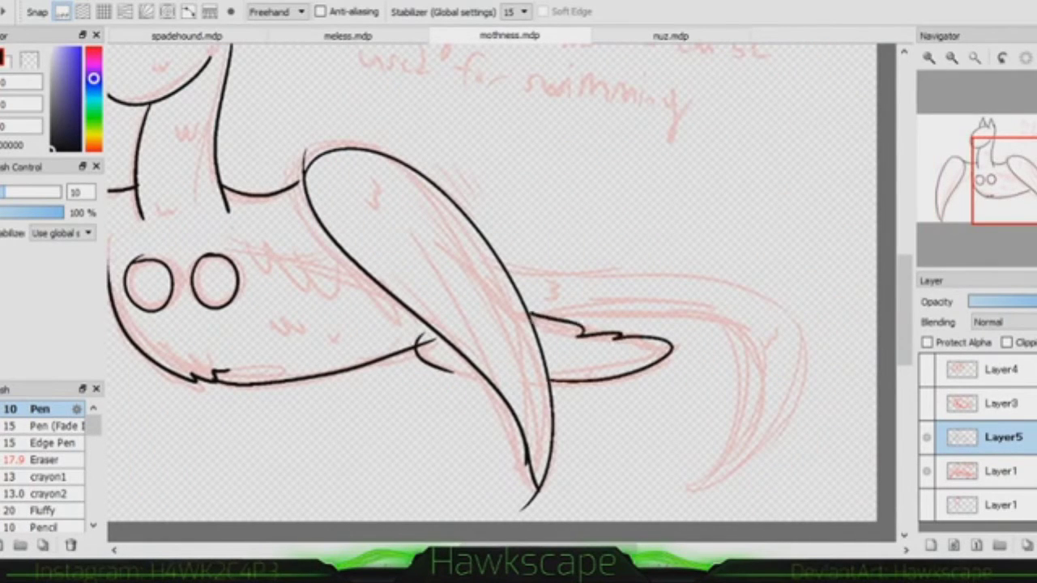
Ink jagged feather fringes across the chest and beneath the left wing, plus small feather marks on the belly.
scroll(533, 319, "left", 3)
mouse_move(454, 240)
left_mouse_down()
mouse_move(527, 295)
mouse_move(640, 337)
left_mouse_up()
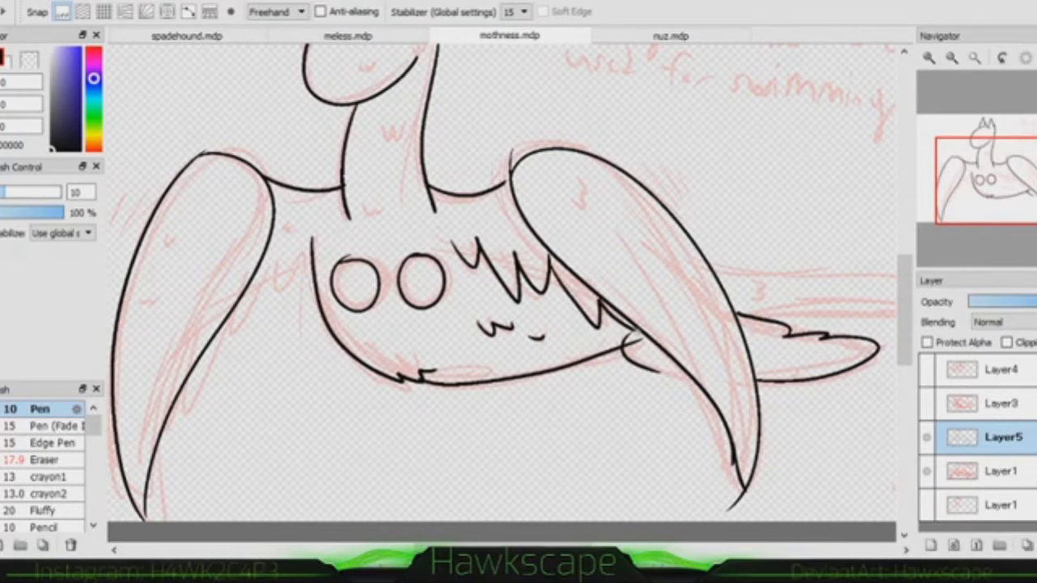
mouse_move(311, 243)
left_mouse_down()
mouse_move(267, 284)
mouse_move(172, 417)
left_mouse_up()
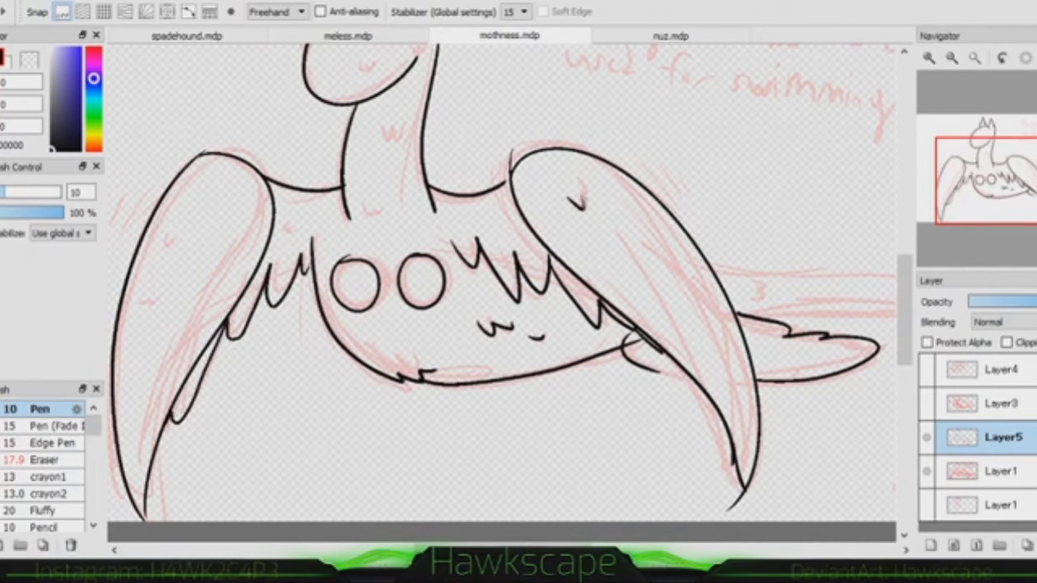
Scatter small zigzag feather marks over both wings, the head and the neck.
left_click_drag(577, 192, 598, 185)
left_click_drag(636, 266, 669, 271)
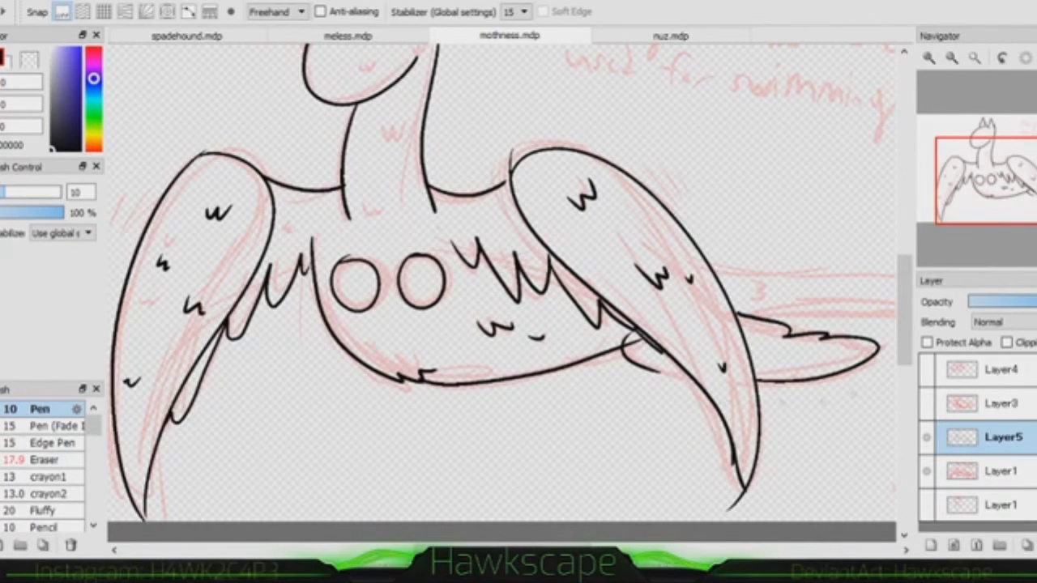
scroll(503, 292, "up", 3)
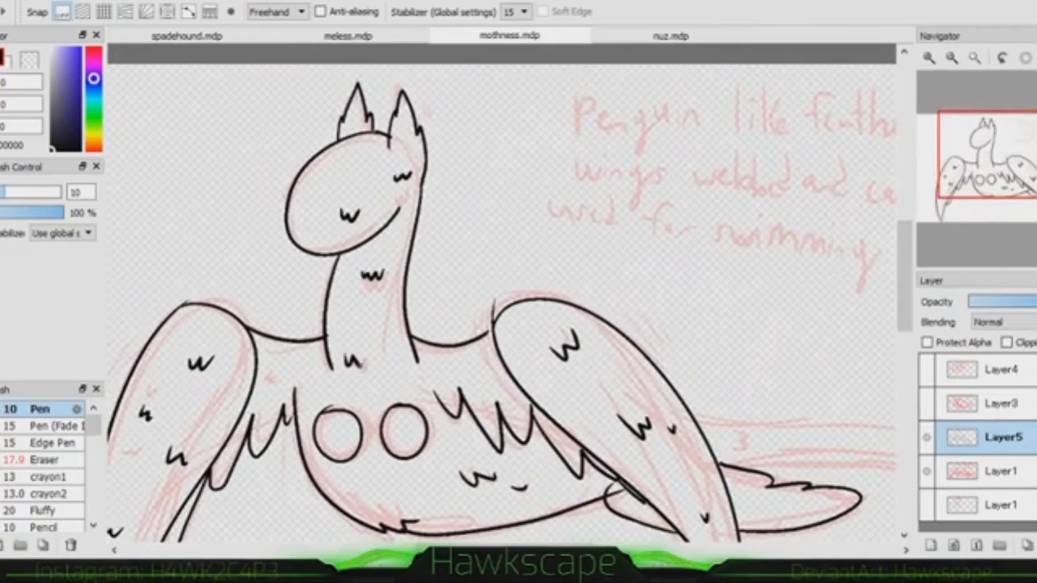
left_click_drag(357, 356, 374, 369)
Ink the long tail curving down behind the right wing, with feather marks along it.
scroll(503, 292, "down", 3)
mouse_move(478, 240)
left_mouse_down()
mouse_move(779, 316)
mouse_move(535, 290)
mouse_move(528, 277)
left_mouse_up()
scroll(502, 292, "down", 5)
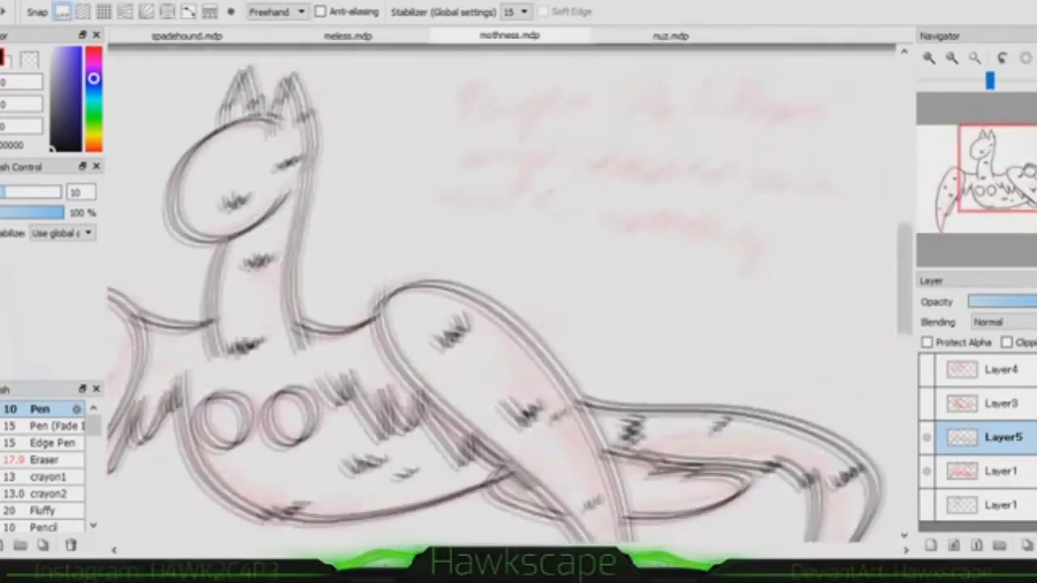
On a new layer above the Layer3 sleeping-pose sketch, ink the false head with its jagged ears and the inner neck curve.
left_click(926, 405)
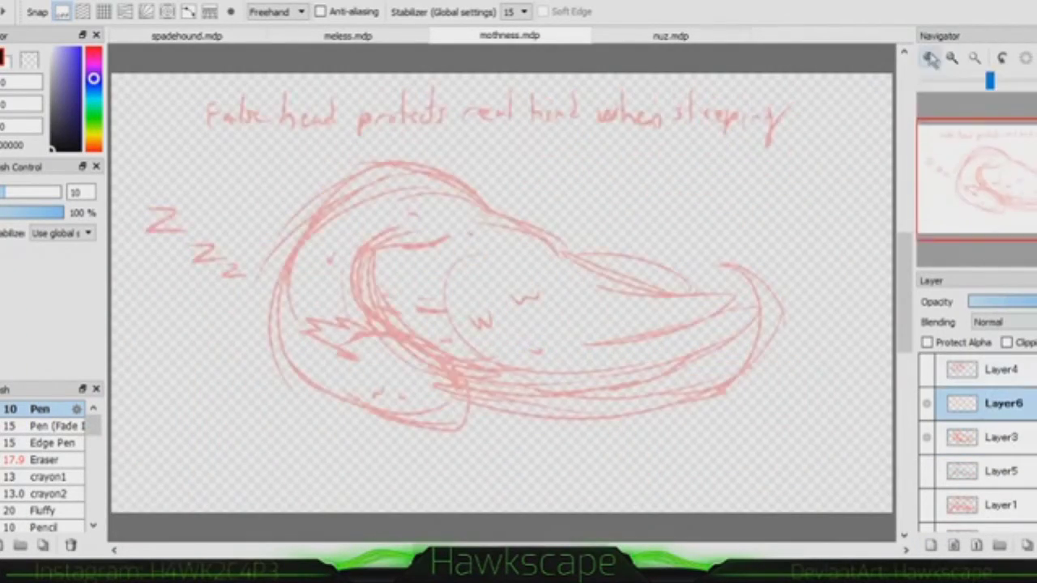
scroll(502, 292, "up", 5)
left_click_drag(511, 175, 679, 117)
mouse_move(519, 323)
left_mouse_down()
mouse_move(450, 370)
mouse_move(459, 389)
left_mouse_up()
left_click_drag(519, 320, 676, 519)
key("ctrl+z")
left_click_drag(512, 318, 717, 536)
left_click_drag(435, 446, 669, 537)
left_click(953, 60)
left_click_drag(509, 220, 516, 308)
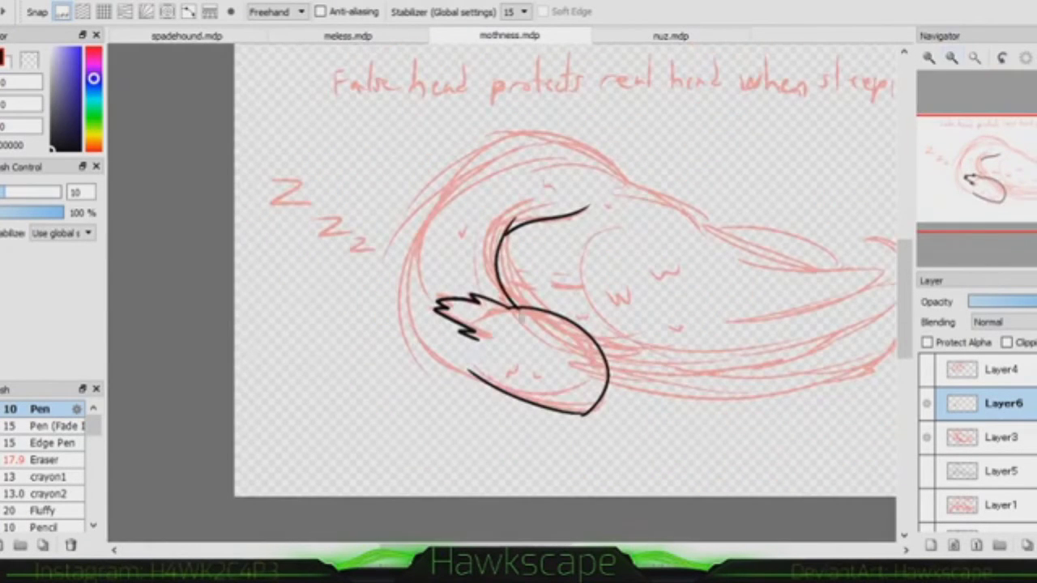
Ink the sleeping creature's outer neck and back contour, the folded wing and the underside.
mouse_move(616, 177)
left_mouse_down()
mouse_move(470, 372)
mouse_move(300, 344)
left_mouse_up()
left_click_drag(436, 134, 640, 240)
left_click_drag(450, 196, 722, 258)
left_click_drag(515, 217, 720, 252)
left_click_drag(635, 238, 718, 255)
mouse_move(437, 349)
left_mouse_down()
mouse_move(571, 357)
mouse_move(758, 298)
mouse_move(590, 224)
left_mouse_up()
key("ctrl+z")
Ink the curled tail end and a pointed fin rising from the creature's back.
left_click_drag(696, 243, 760, 290)
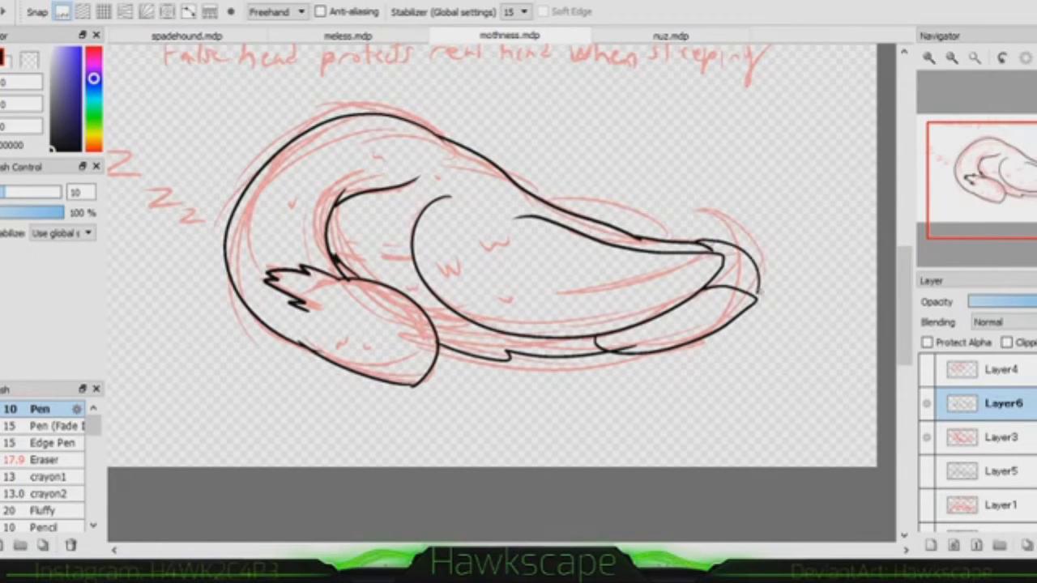
mouse_move(542, 171)
left_mouse_down()
mouse_move(590, 218)
mouse_move(535, 196)
mouse_move(590, 218)
left_mouse_up()
key("ctrl+z")
key("ctrl+z")
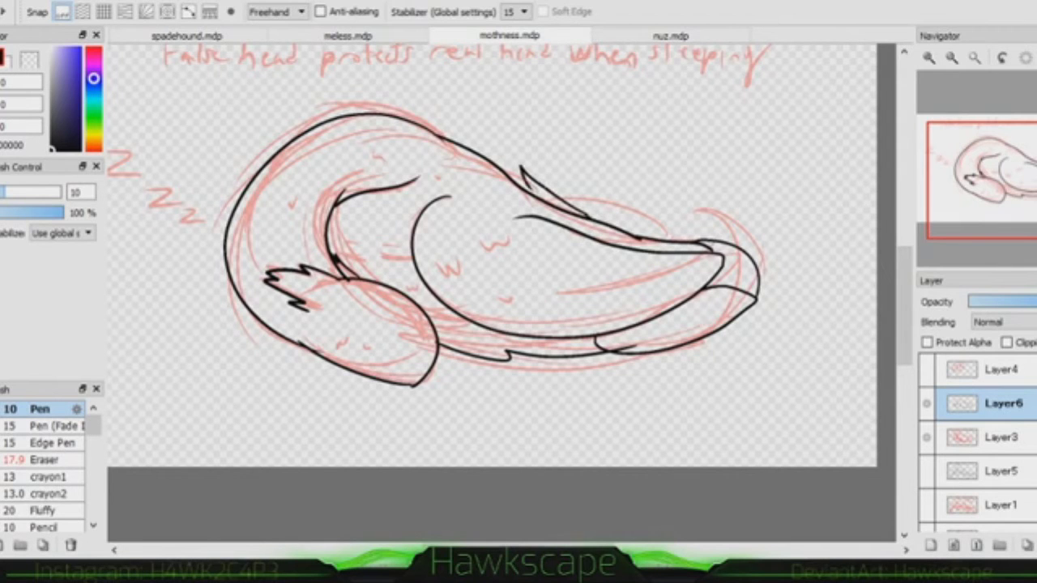
Fade the Layer3 sketch further and erase the line overlap at the base of the tail on Layer6.
key("e")
left_click(1001, 437)
left_click_drag(1029, 302, 980, 302)
scroll(502, 259, "up", 3)
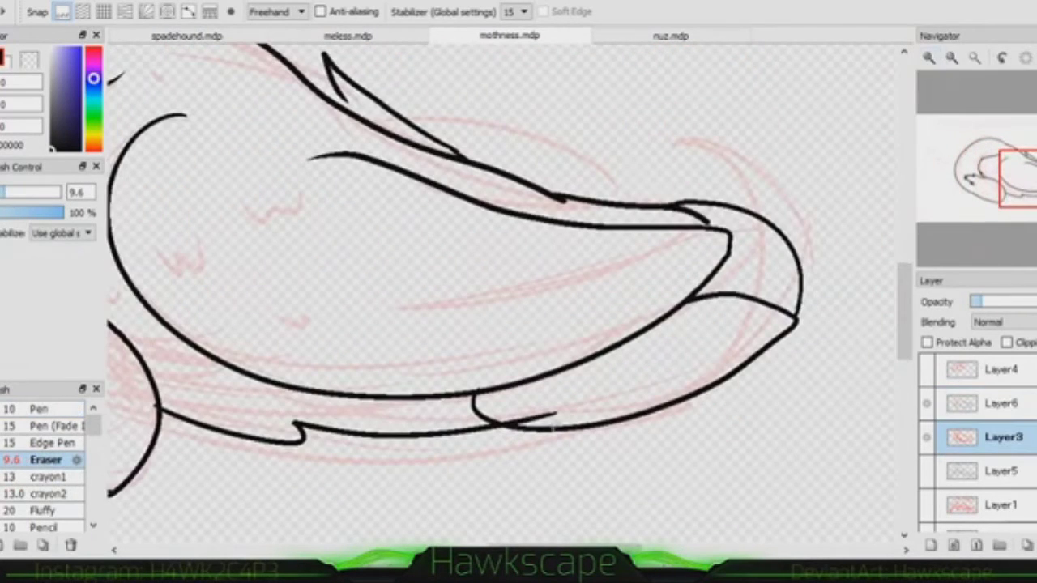
left_click(1003, 409)
mouse_move(502, 418)
left_mouse_down()
mouse_move(559, 426)
mouse_move(675, 401)
left_mouse_up()
Ink zigzag feather marks across the folded wing.
key("n")
left_click_drag(252, 206, 324, 223)
left_click_drag(172, 243, 212, 276)
left_click_drag(274, 301, 320, 357)
left_click_drag(431, 292, 503, 350)
Ink the sleeping creature's closed eyes and small feather marks around its face and false head.
scroll(503, 292, "up", 3)
mouse_move(492, 312)
left_mouse_down()
mouse_move(570, 322)
mouse_move(561, 324)
left_mouse_up()
key("ctrl+z")
left_click_drag(409, 317, 461, 323)
left_click_drag(544, 391, 577, 384)
left_click_drag(598, 429, 606, 436)
left_click_drag(398, 494, 435, 485)
left_click_drag(491, 458, 516, 465)
Add small feather marks along the curled neck, the back fin and the tail.
left_click_drag(302, 221, 353, 192)
left_click_drag(468, 102, 508, 107)
left_click_drag(624, 99, 632, 122)
left_click_drag(648, 324, 171, 243)
left_click_drag(454, 165, 469, 191)
left_click_drag(753, 237, 777, 266)
left_click_drag(369, 112, 380, 123)
key("e")
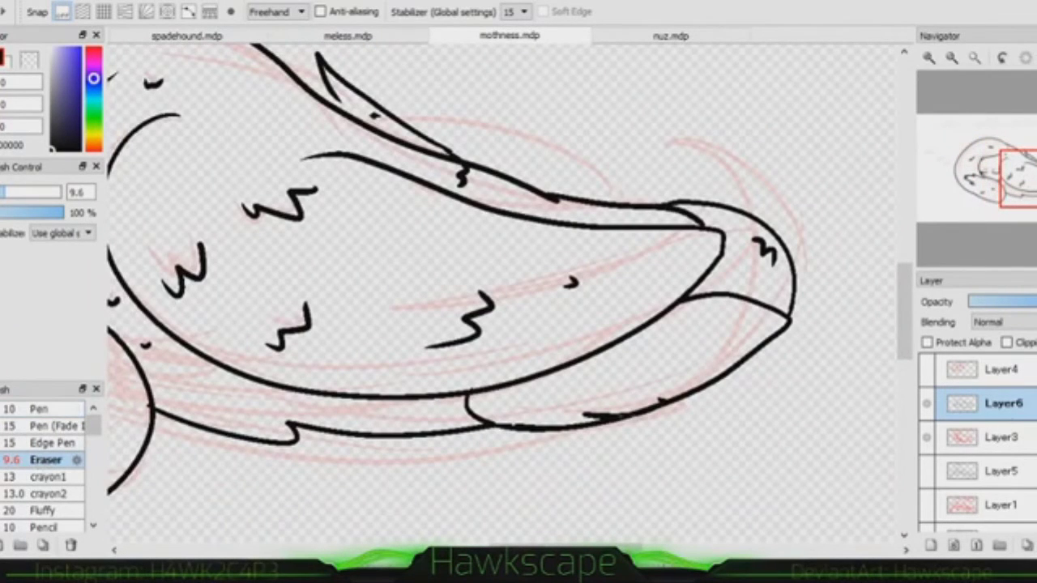
left_click_drag(503, 427, 729, 372)
left_click(39, 409)
left_click(1004, 471)
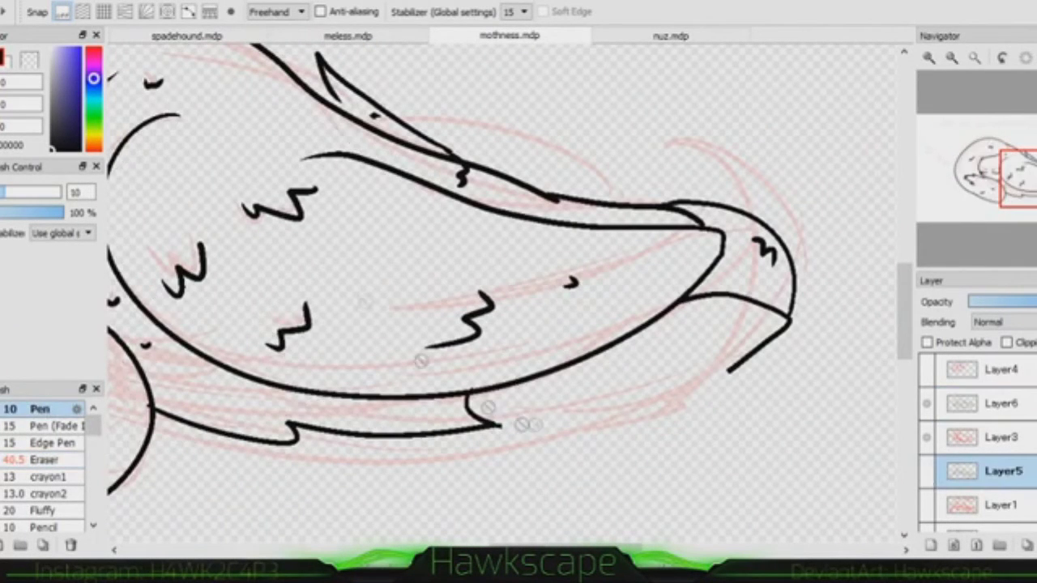
left_click_drag(502, 423, 787, 322)
left_click(46, 459)
left_click(1003, 403)
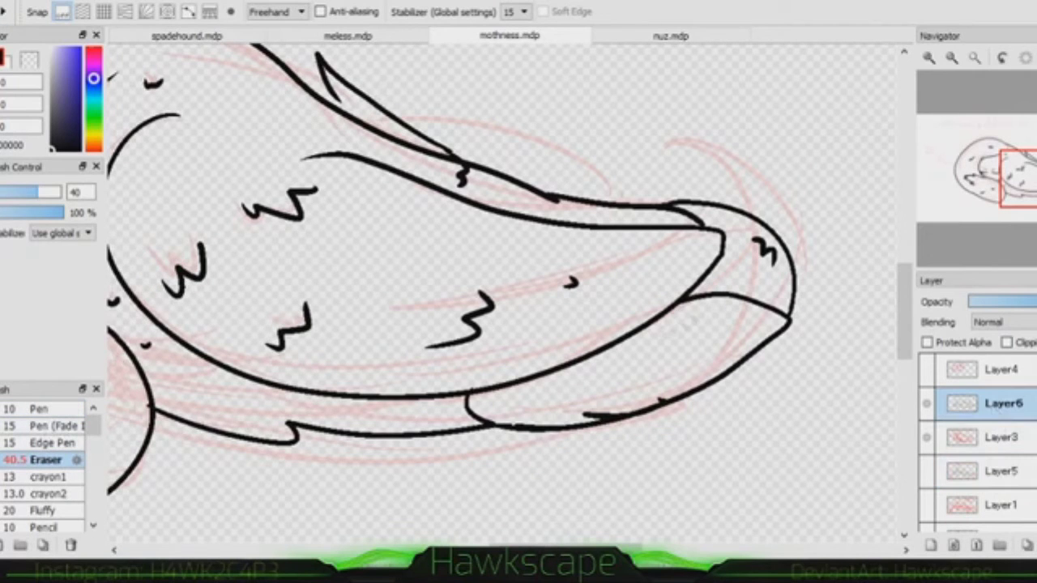
Erase the stray marks from the tail's lower edge and ink feather details on the tail end and back fin.
left_click_drag(598, 418, 609, 418)
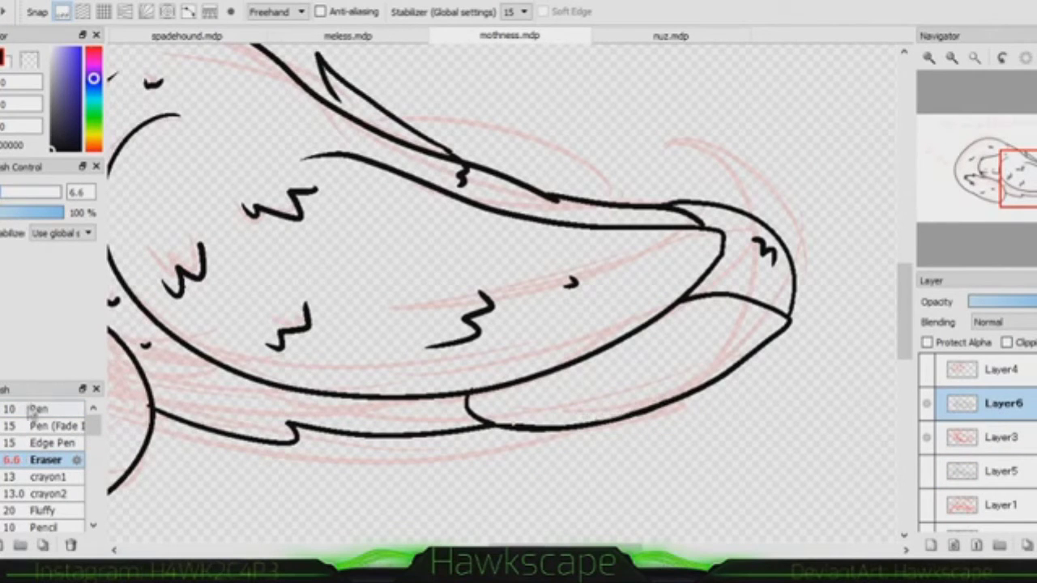
mouse_move(783, 316)
left_mouse_down()
mouse_move(745, 298)
mouse_move(682, 302)
mouse_move(790, 320)
left_mouse_up()
left_click(49, 426)
left_click(39, 409)
left_click_drag(487, 324, 595, 405)
left_click_drag(446, 185, 460, 162)
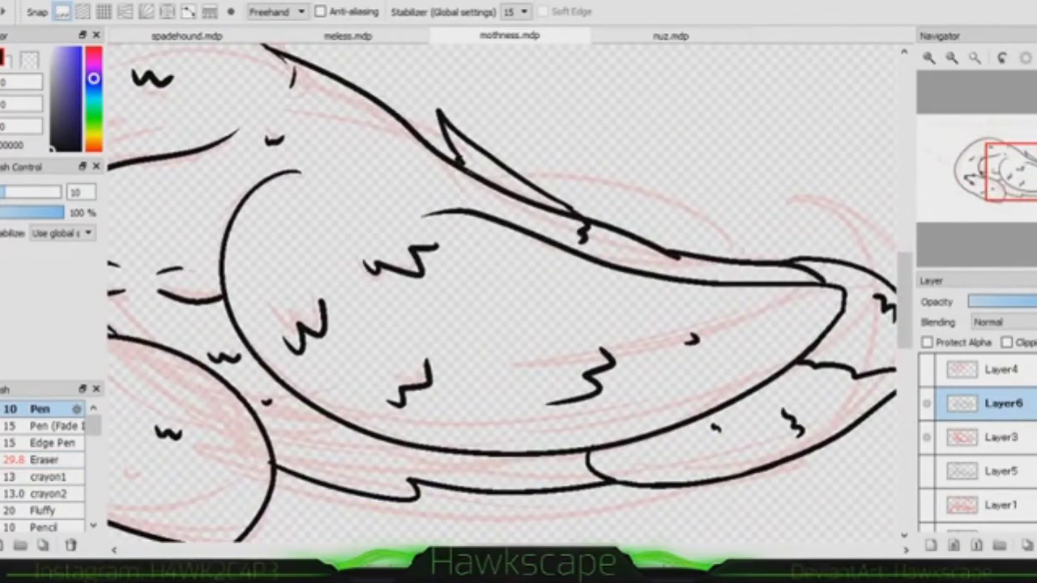
Hide the red Layer3 sketch and move Layer5 above it, leaving only the Layer6 line art shown.
key("Home")
left_click(926, 436)
left_click(926, 471)
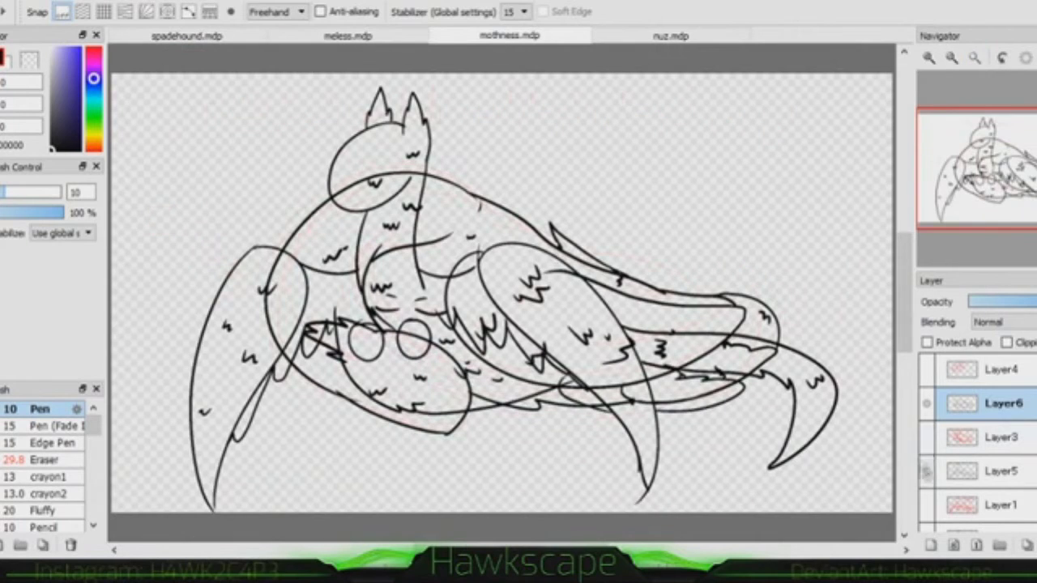
left_click(996, 471)
left_click_drag(984, 441, 929, 421)
left_click(926, 404)
left_click(927, 436)
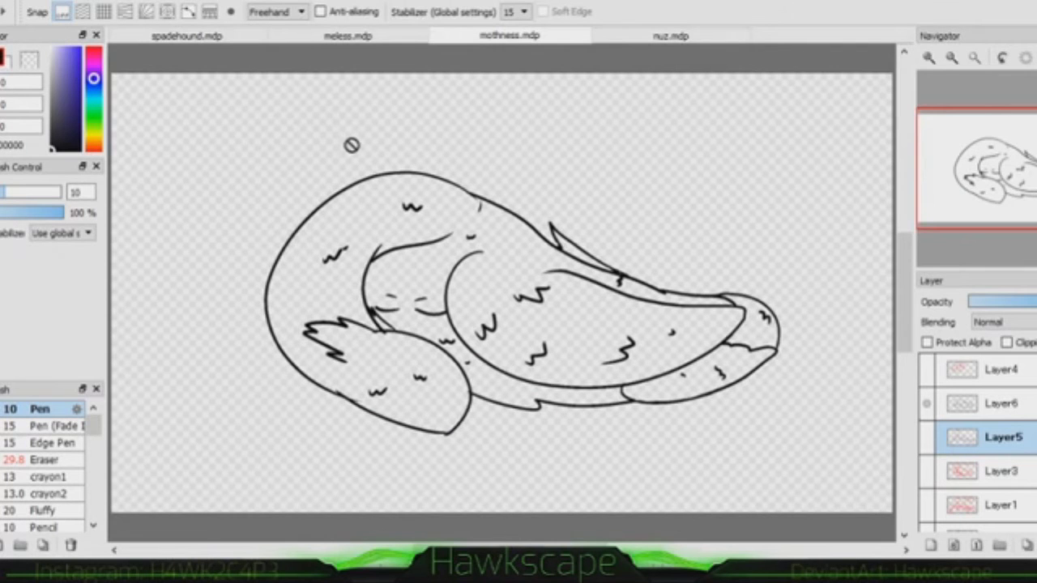
In nuz.mdp, add a new layer and outline the robot's tilted head and its side knob in red.
left_click(632, 35)
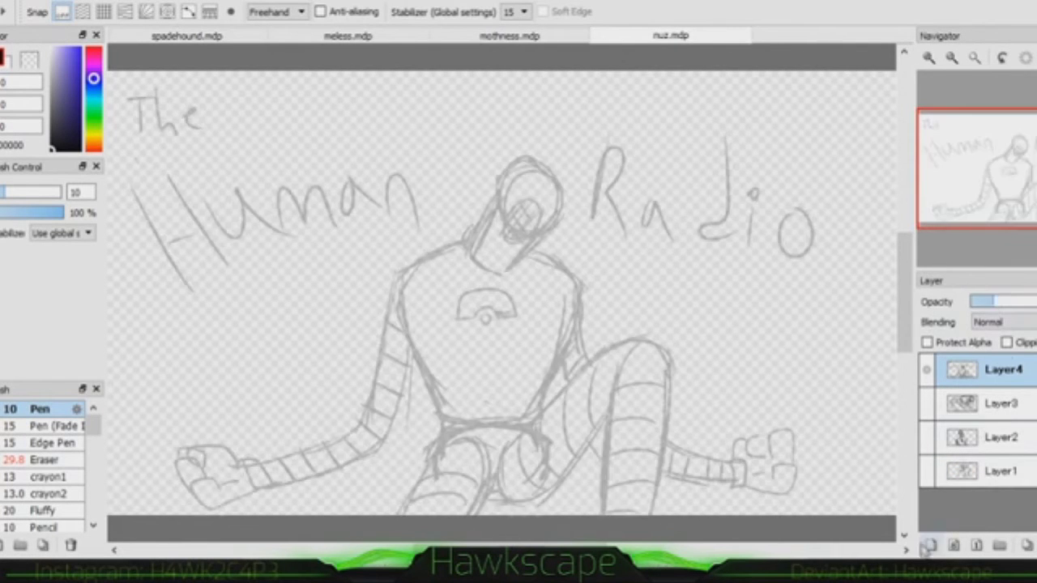
key("ctrl+shift+n")
scroll(503, 292, "up", 5)
left_click_drag(655, 123, 690, 231)
key("ctrl+z")
mouse_move(632, 102)
left_mouse_down()
mouse_move(681, 127)
mouse_move(525, 453)
mouse_move(418, 391)
mouse_move(509, 221)
mouse_move(636, 102)
left_mouse_up()
key("ctrl+z")
mouse_move(504, 212)
left_mouse_down()
mouse_move(636, 102)
mouse_move(447, 313)
mouse_move(422, 376)
left_mouse_up()
key("ctrl+z")
left_click_drag(436, 301, 442, 356)
key("ctrl+0")
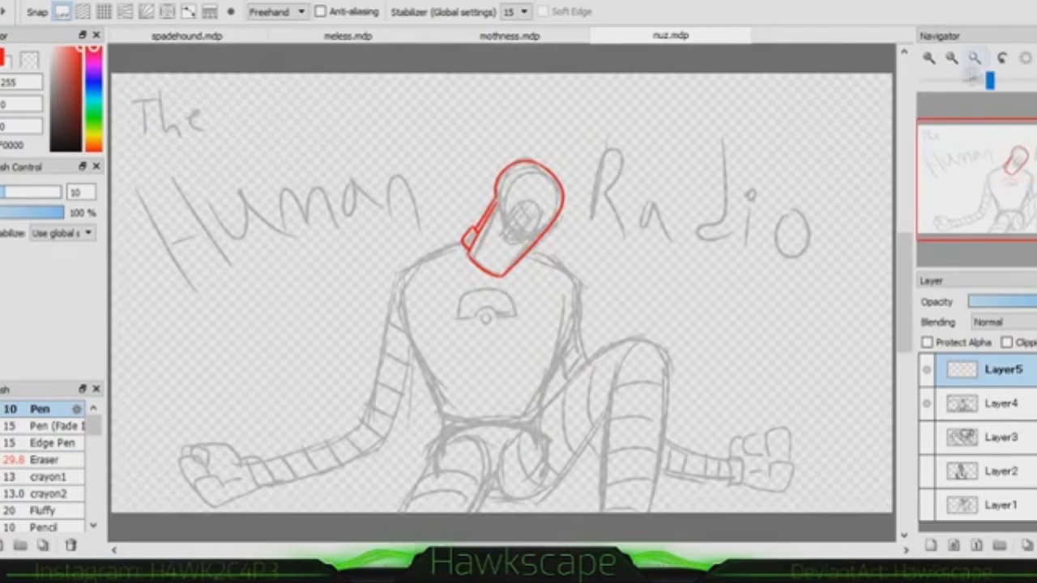
Outline the robot's torso and shoulders, then add the round mouth speaker and the inner edge of the face.
left_click_drag(400, 274, 444, 423)
mouse_move(580, 283)
left_mouse_down()
mouse_move(582, 318)
mouse_move(537, 421)
left_mouse_up()
scroll(487, 193, "up", 4)
left_click_drag(611, 216, 615, 219)
left_click_drag(495, 233, 581, 134)
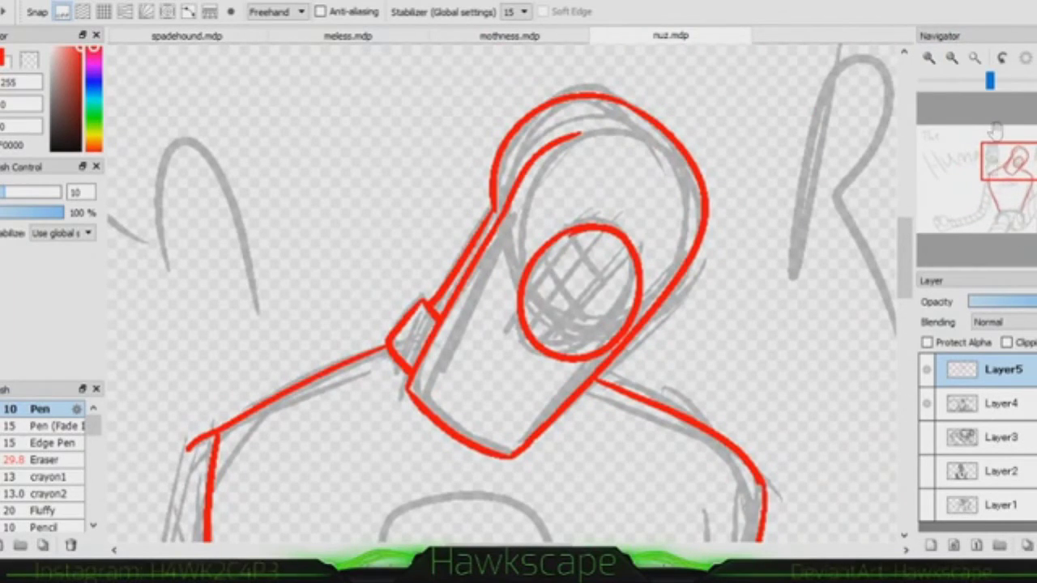
Draw the semicircular radio dial with its small round knob on the robot's chest.
left_click_drag(995, 166, 994, 181)
left_click_drag(510, 234, 509, 235)
mouse_move(477, 256)
left_mouse_down()
mouse_move(415, 254)
mouse_move(551, 232)
left_mouse_up()
mouse_move(415, 247)
left_mouse_down()
mouse_move(486, 148)
mouse_move(604, 237)
mouse_move(542, 243)
left_mouse_up()
Draw the robot's waistline and the rounded thigh of the lower leg beneath it.
left_click(993, 224)
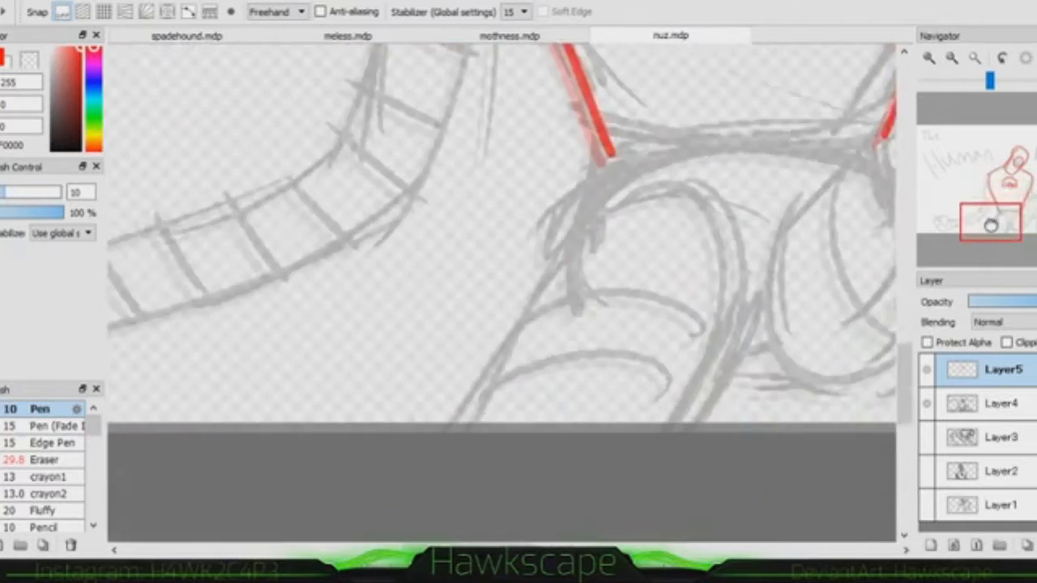
scroll(992, 225, "down", 4)
left_click_drag(537, 422, 443, 424)
mouse_move(436, 451)
left_mouse_down()
mouse_move(442, 442)
mouse_move(473, 510)
left_mouse_up()
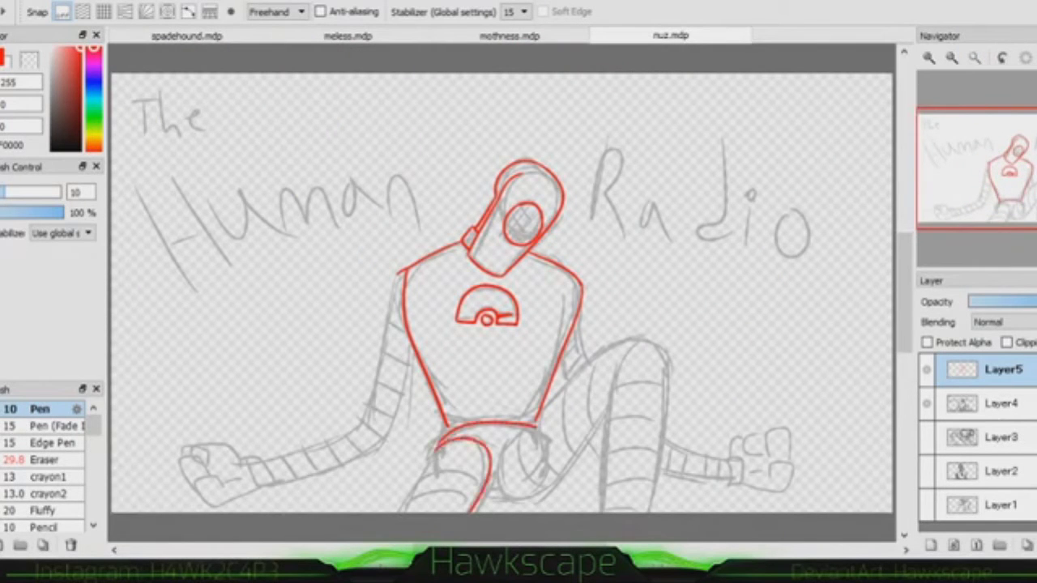
Outline the raised bent leg, including the knee, thigh and shin, and the upper arm behind it.
mouse_move(623, 345)
left_mouse_down()
mouse_move(491, 456)
mouse_move(609, 417)
left_mouse_up()
left_click_drag(620, 369, 598, 511)
mouse_move(617, 340)
left_mouse_down()
mouse_move(670, 486)
mouse_move(672, 422)
left_mouse_up()
key("ctrl+z")
left_click_drag(671, 381, 650, 512)
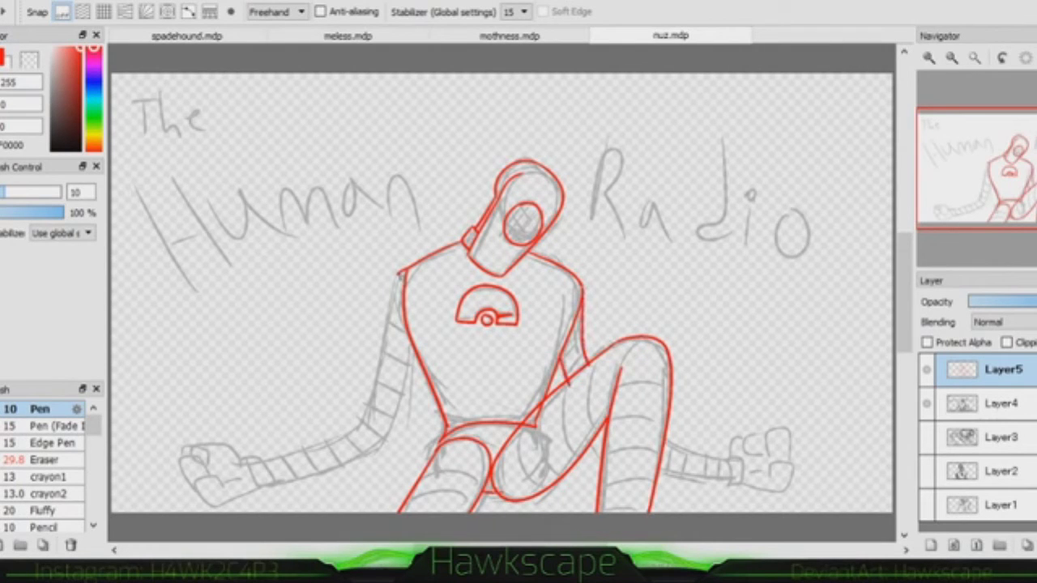
Erase the overshooting line at the left shoulder and draw the outer edge of the outstretched left arm.
left_click(36, 459)
left_click(8, 195)
left_click(37, 409)
left_click_drag(405, 274, 246, 454)
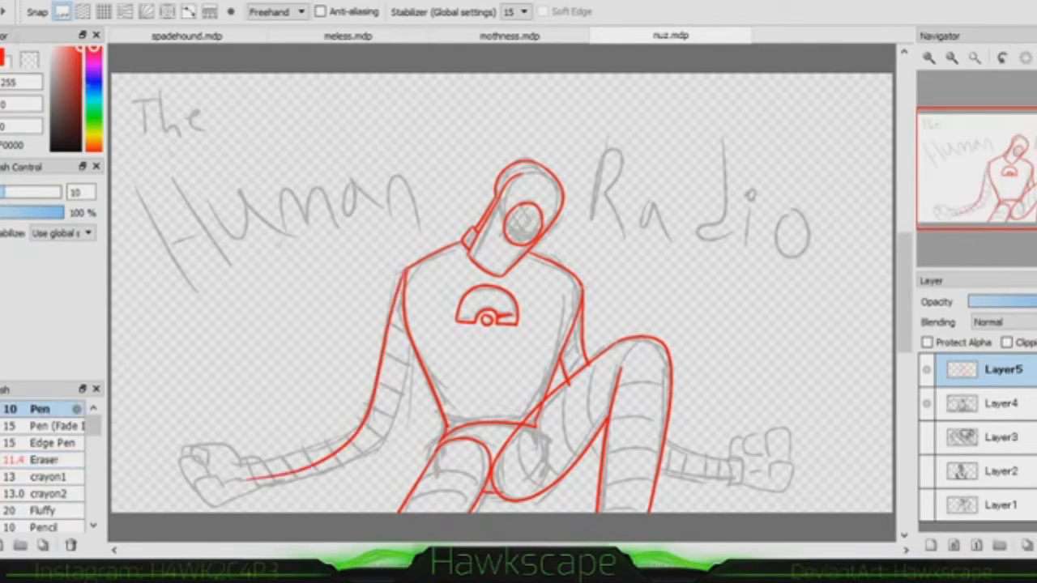
key("ctrl+z")
left_click_drag(405, 273, 252, 458)
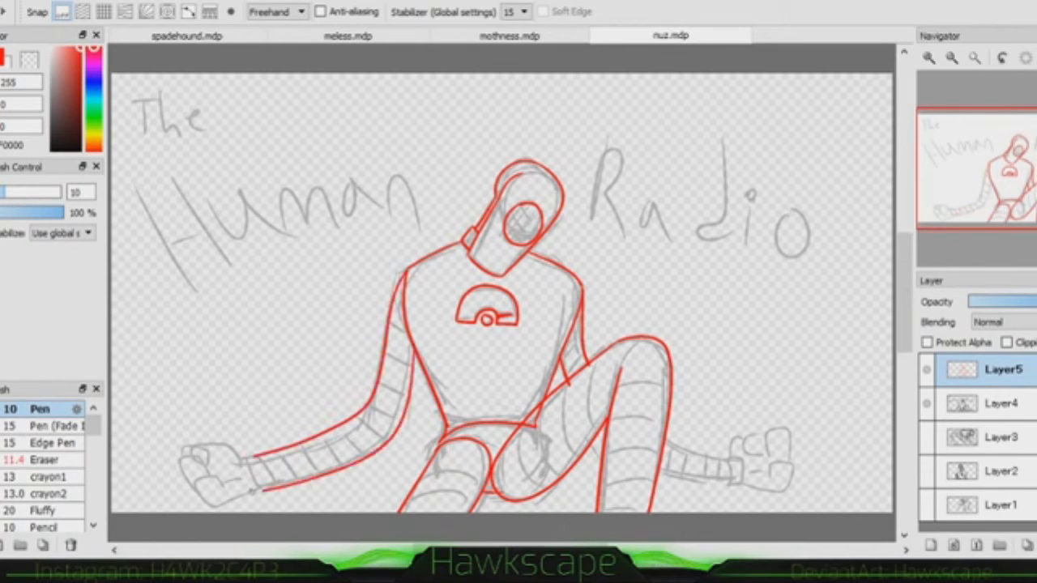
Draw the inner edge of the left arm and outline its cuff and blocky fingered hand.
left_click_drag(417, 349, 258, 484)
key("ctrl+z")
left_click_drag(417, 348, 256, 484)
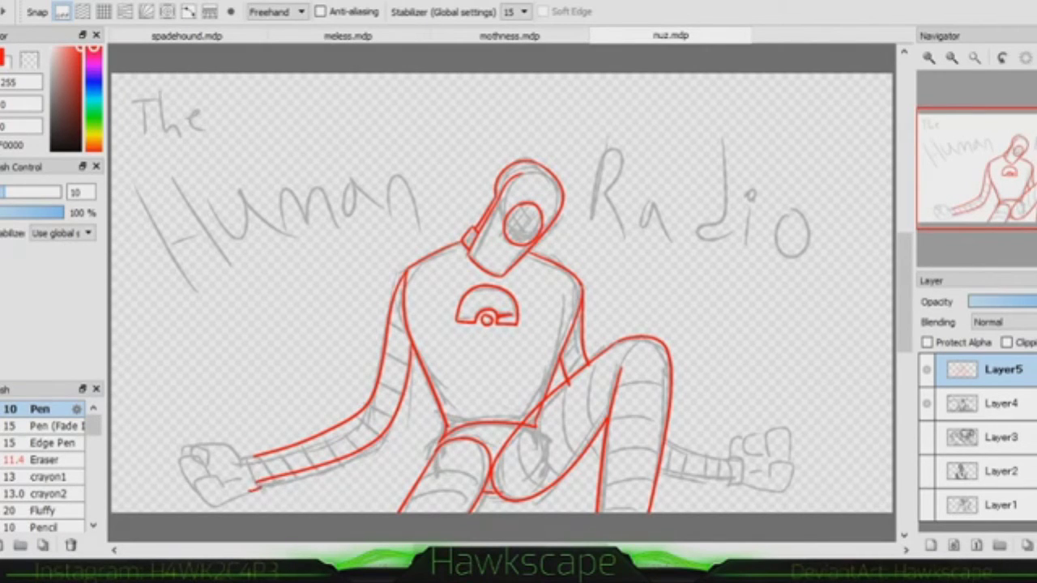
mouse_move(243, 491)
left_mouse_down()
mouse_move(186, 471)
mouse_move(173, 451)
left_mouse_up()
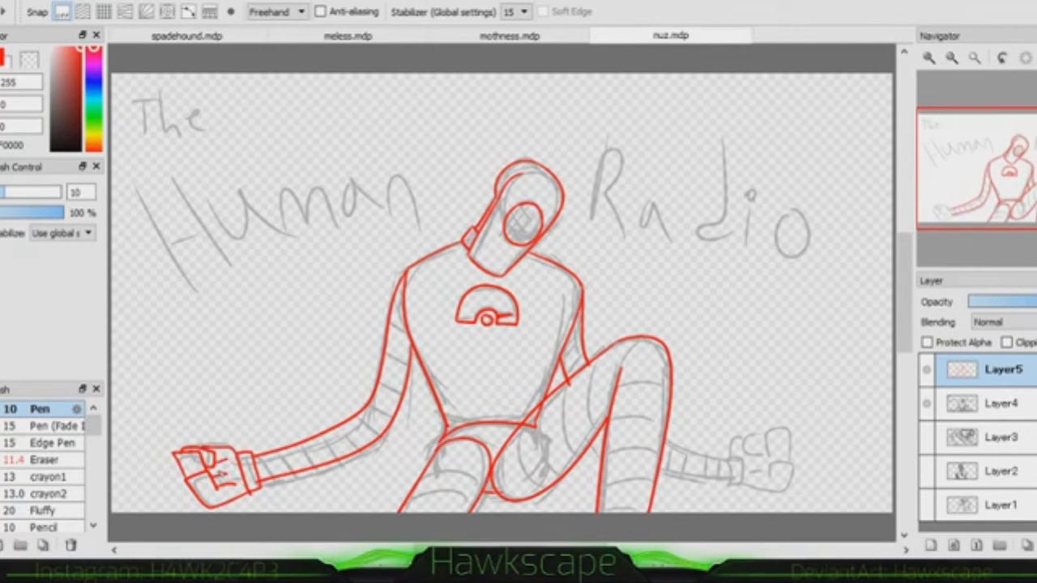
Outline the right forearm extending from behind the raised leg, with its cuff and blocky hand.
left_click_drag(665, 441, 736, 463)
key("ctrl+z")
mouse_move(659, 467)
left_mouse_down()
mouse_move(729, 479)
mouse_move(733, 458)
mouse_move(777, 486)
mouse_move(798, 482)
left_mouse_up()
key("ctrl+z")
mouse_move(776, 482)
left_mouse_down()
mouse_move(801, 444)
mouse_move(768, 462)
left_mouse_up()
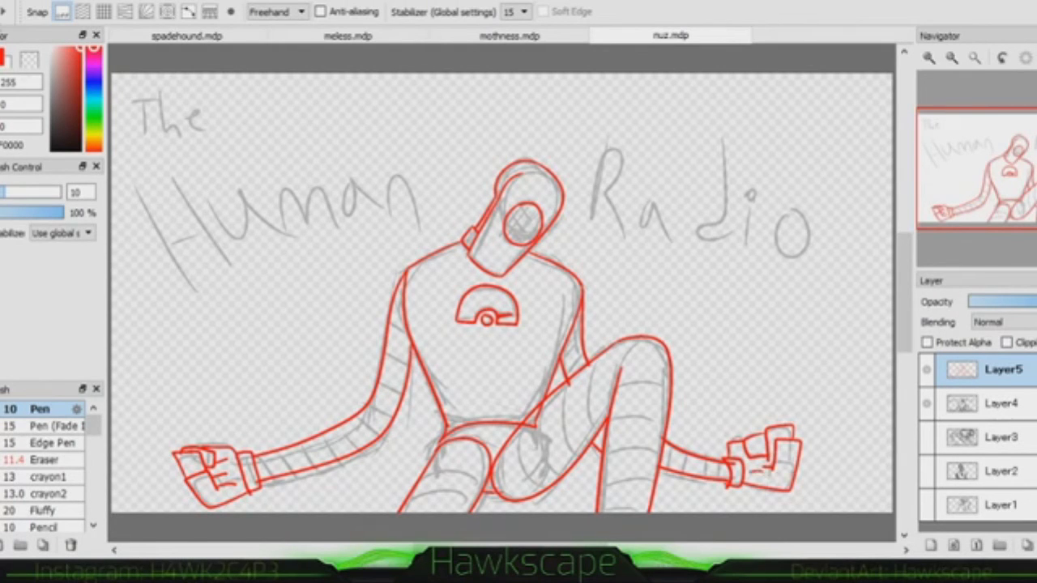
Add a new layer and draw short purple tick marks around the arc of the chest dial.
left_click(930, 545)
left_click(94, 74)
scroll(486, 312, "up", 4)
left_click_drag(396, 230, 414, 237)
left_click_drag(377, 270, 401, 274)
left_click_drag(435, 193, 439, 207)
left_click_drag(481, 192, 482, 210)
left_click_drag(522, 206, 513, 222)
scroll(509, 293, "down", 3)
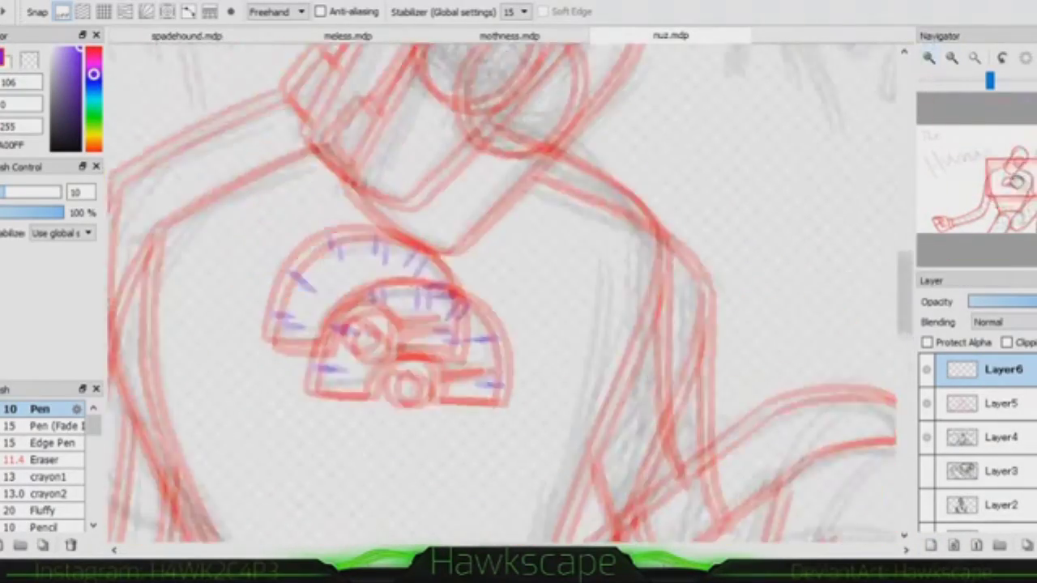
Draw a diagonal cross-hatched purple mesh over the round opening in the robot's head.
left_click(964, 128)
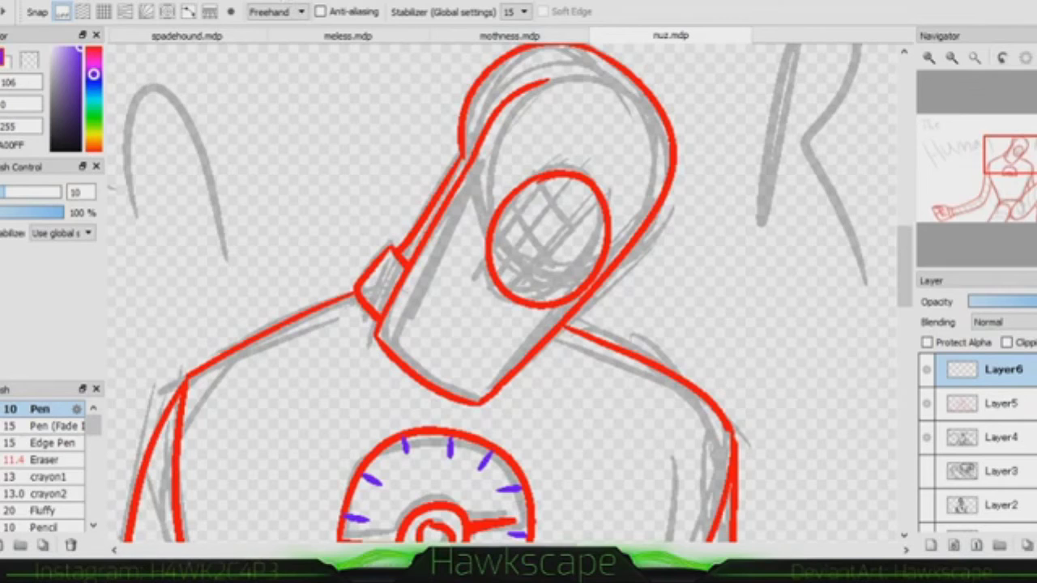
left_click_drag(541, 162, 488, 274)
left_click_drag(592, 190, 499, 311)
left_click_drag(523, 158, 628, 243)
left_click_drag(482, 214, 640, 286)
left_click_drag(494, 257, 624, 304)
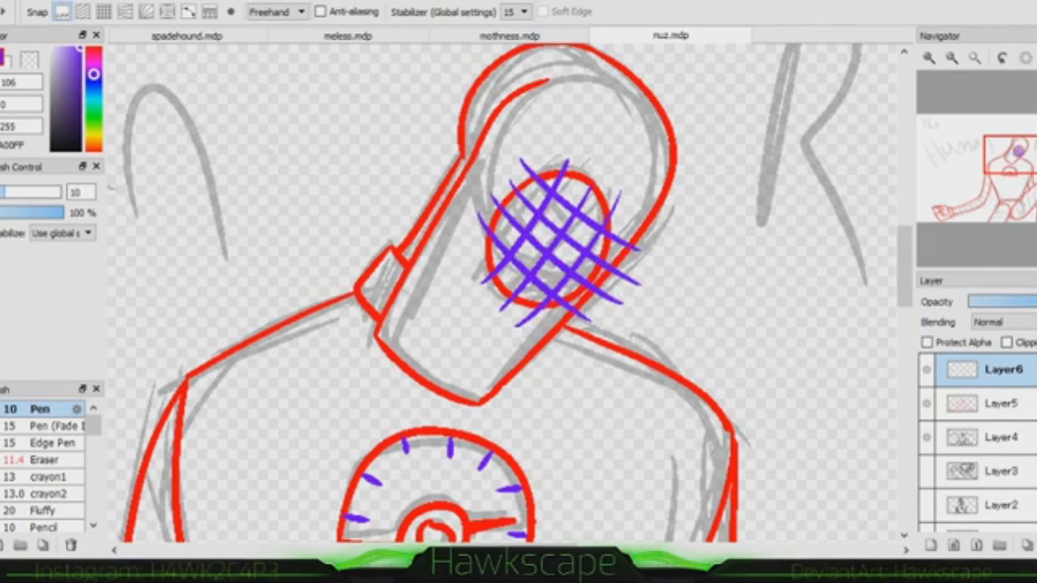
Add another layer at the top, hide it and make Layer6 active again.
left_click(93, 113)
left_click(931, 545)
left_click_drag(575, 175, 579, 272)
left_click(926, 370)
left_click(996, 403)
Draw curved blue bands across the left arm, the right upper arm and the right forearm.
left_click(93, 81)
left_click(952, 58)
left_click_drag(472, 247, 489, 326)
left_click_drag(451, 324, 486, 347)
left_click_drag(447, 343, 482, 367)
mouse_move(444, 359)
left_mouse_down()
mouse_move(480, 381)
mouse_move(451, 410)
left_mouse_up()
left_click_drag(410, 374, 421, 425)
left_click_drag(384, 386, 395, 436)
left_click_drag(672, 300, 646, 323)
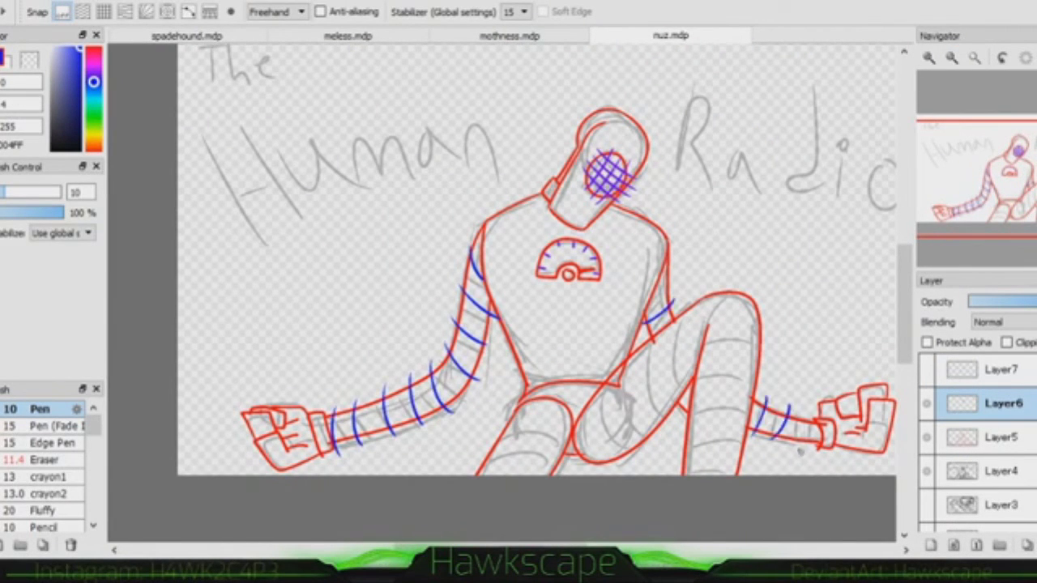
left_click_drag(809, 403, 799, 444)
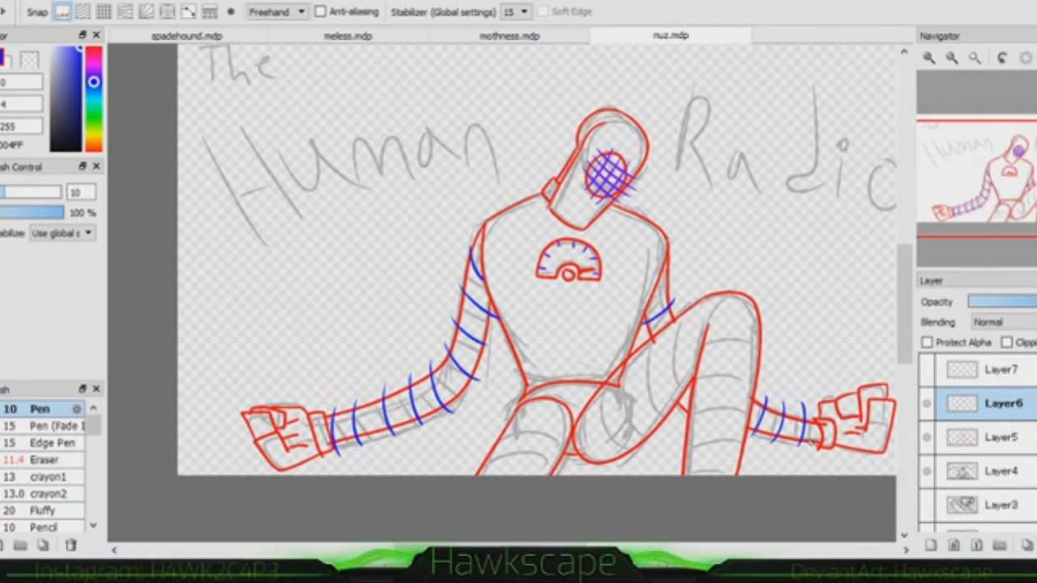
Draw curved blue bands across the shin of the raised leg, from the foot end up to the knee.
left_click_drag(671, 470, 735, 468)
left_click_drag(679, 444, 747, 447)
left_click_drag(688, 416, 747, 415)
left_click_drag(694, 388, 765, 388)
left_click_drag(698, 350, 767, 351)
left_click_drag(706, 331, 759, 299)
Draw curved blue bands across the thigh of the raised leg, from the knee down to the hip.
left_click_drag(680, 310, 681, 386)
left_click_drag(674, 325, 660, 419)
left_click_drag(638, 340, 632, 419)
left_click_drag(646, 358, 627, 441)
left_click_drag(622, 371, 601, 463)
left_click_drag(606, 397, 587, 468)
Draw curved blue bands across the lower left leg.
left_click_drag(471, 475, 555, 467)
left_click_drag(489, 443, 569, 455)
left_click_drag(502, 415, 579, 428)
Write WASTED in blue above the word Radio and add progressively shorter strokes beneath it.
key("ctrl+0")
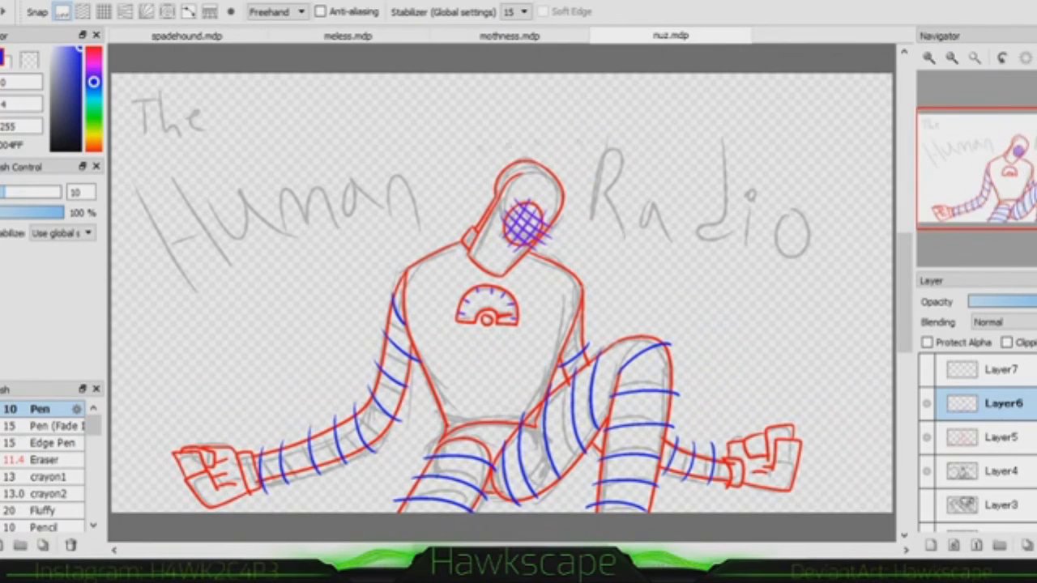
left_click_drag(625, 102, 671, 104)
left_click_drag(657, 141, 686, 146)
mouse_move(712, 115)
left_mouse_down()
mouse_move(734, 123)
mouse_move(743, 161)
left_mouse_up()
left_click_drag(751, 134, 776, 165)
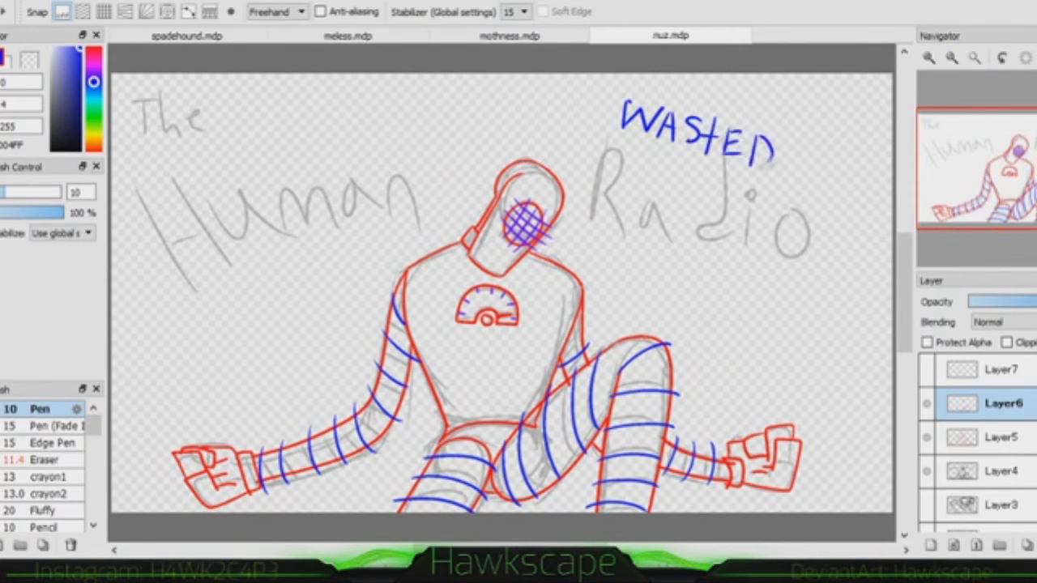
left_click_drag(622, 138, 746, 193)
left_click_drag(641, 162, 703, 191)
left_click_drag(658, 185, 681, 197)
left_click_drag(662, 193, 675, 200)
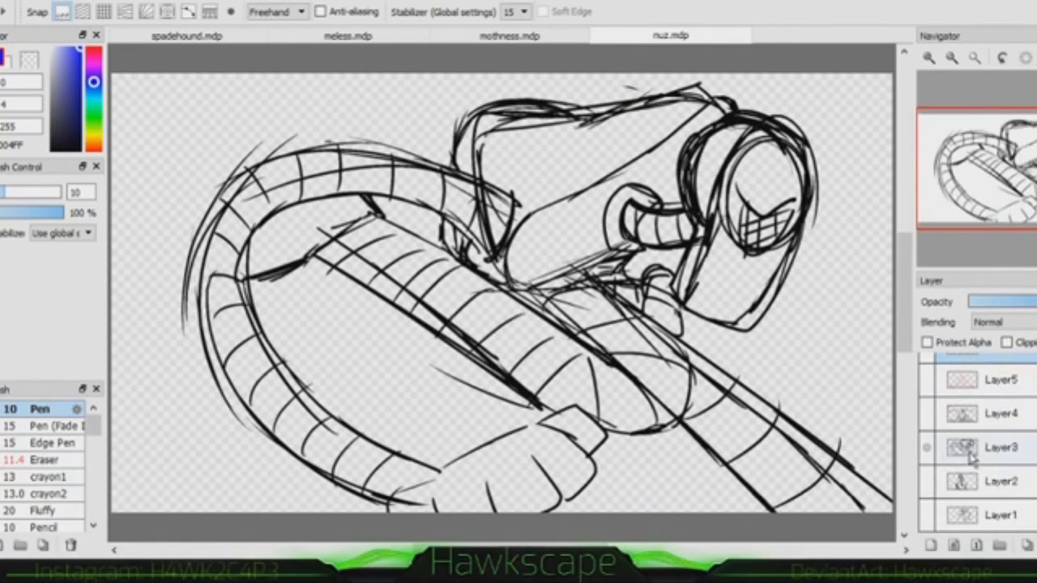
Add a new layer above the Layer3 flying robot sketch and write Nyoom in blue above the curved arm.
key("ctrl+shift+n")
mouse_move(169, 139)
left_mouse_down()
mouse_move(171, 121)
mouse_move(188, 114)
left_mouse_up()
left_click_drag(193, 118, 200, 128)
left_click_drag(209, 113, 201, 143)
left_click_drag(221, 117, 217, 118)
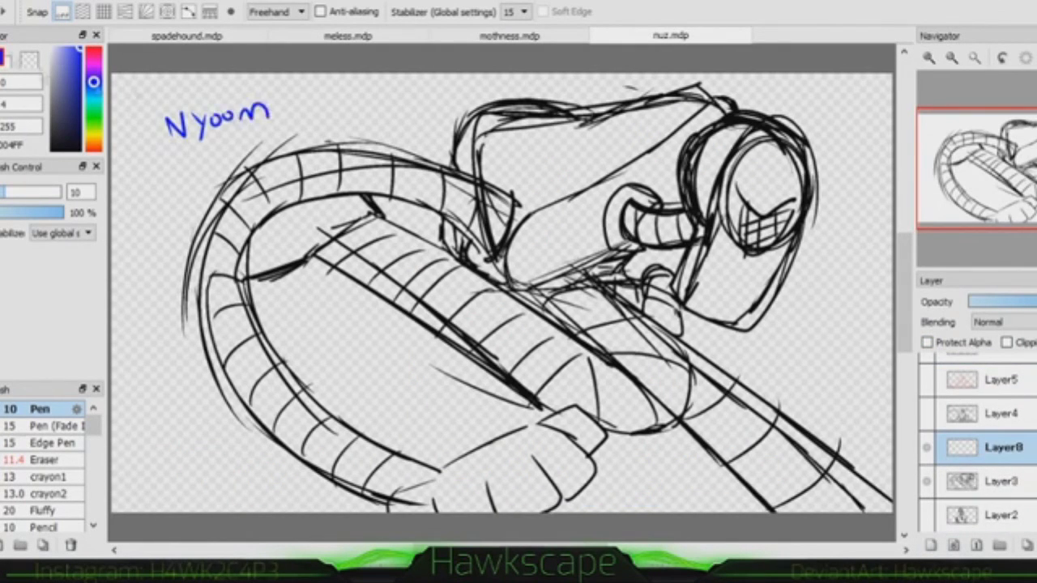
Undo the Nyoom lettering.
key("ctrl+z")
key("ctrl+z")
key("ctrl+z")
key("ctrl+z")
key("ctrl+z")
key("ctrl+z")
Lower the opacity of Layer3 to fade the sketch and make Layer8 active.
left_click(1001, 482)
left_click_drag(983, 301, 998, 301)
left_click(1004, 447)
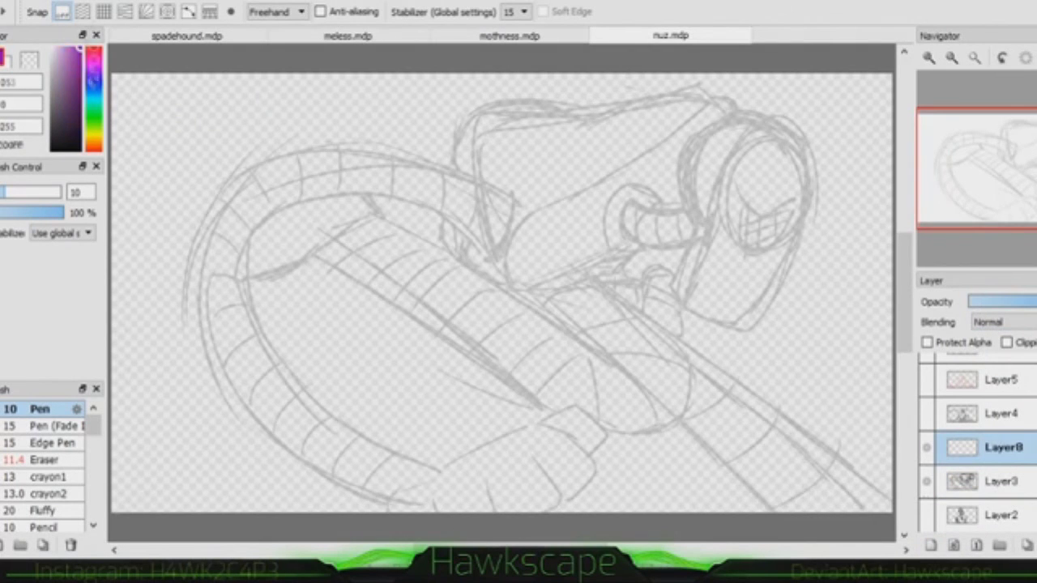
Outline the flying robot's head in red and draw the round opening in its face, redoing unsatisfactory strokes.
mouse_move(754, 115)
left_mouse_down()
mouse_move(697, 211)
mouse_move(685, 301)
left_mouse_up()
mouse_move(685, 301)
left_mouse_down()
mouse_move(762, 312)
mouse_move(802, 210)
mouse_move(749, 329)
left_mouse_up()
key("ctrl+z")
left_click_drag(753, 116, 749, 327)
left_click_drag(766, 183, 798, 235)
left_click_drag(750, 259, 705, 320)
key("ctrl+z")
key("ctrl+z")
left_click_drag(767, 185, 769, 187)
Outline the head's inner side edge, the neck tube with its round socket, and the torso up to its back edge.
mouse_move(687, 300)
left_mouse_down()
mouse_move(758, 146)
mouse_move(717, 203)
mouse_move(758, 136)
left_mouse_up()
key("ctrl+z")
mouse_move(689, 207)
left_mouse_down()
mouse_move(673, 209)
mouse_move(687, 243)
left_mouse_up()
mouse_move(649, 194)
left_mouse_down()
mouse_move(616, 247)
mouse_move(539, 293)
mouse_move(734, 112)
left_mouse_up()
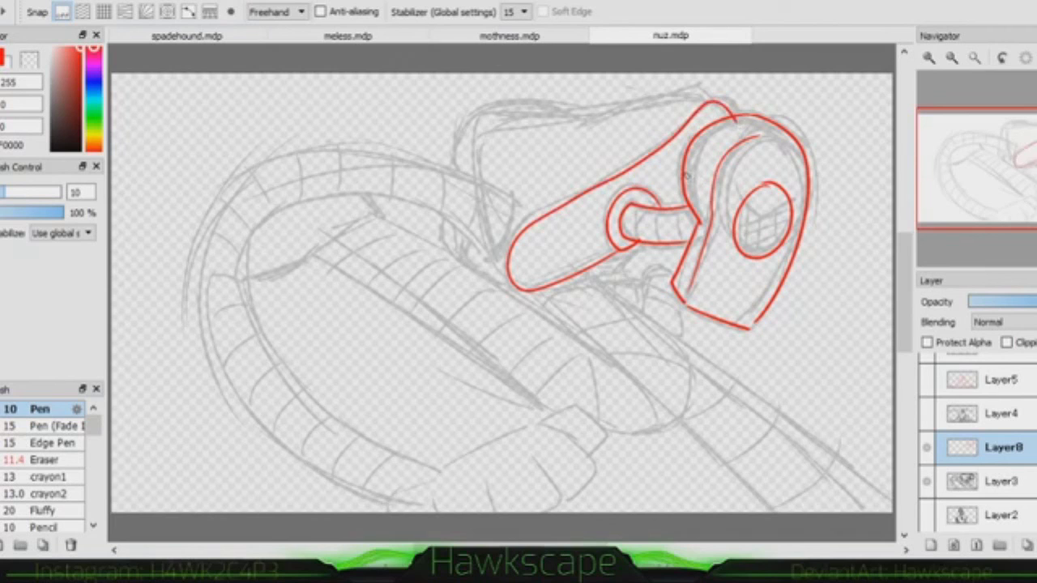
mouse_move(725, 96)
left_mouse_down()
mouse_move(582, 114)
mouse_move(463, 166)
left_mouse_up()
key("ctrl+z")
Outline the long curved left arm with its outer and inner edges, cuff and clenched blocky hand.
left_click_drag(292, 152, 516, 202)
left_click_drag(348, 144, 425, 510)
mouse_move(496, 258)
left_mouse_down()
mouse_move(381, 193)
mouse_move(421, 466)
mouse_move(415, 511)
left_mouse_up()
key("ctrl+z")
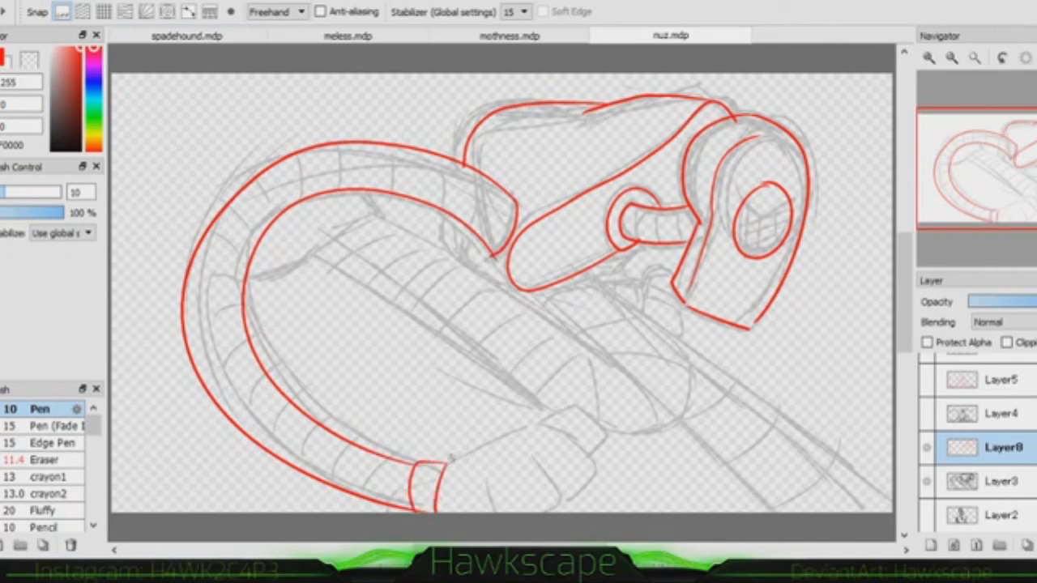
mouse_move(444, 467)
left_mouse_down()
mouse_move(519, 481)
mouse_move(508, 502)
left_mouse_up()
mouse_move(535, 418)
left_mouse_down()
mouse_move(527, 464)
mouse_move(514, 454)
left_mouse_up()
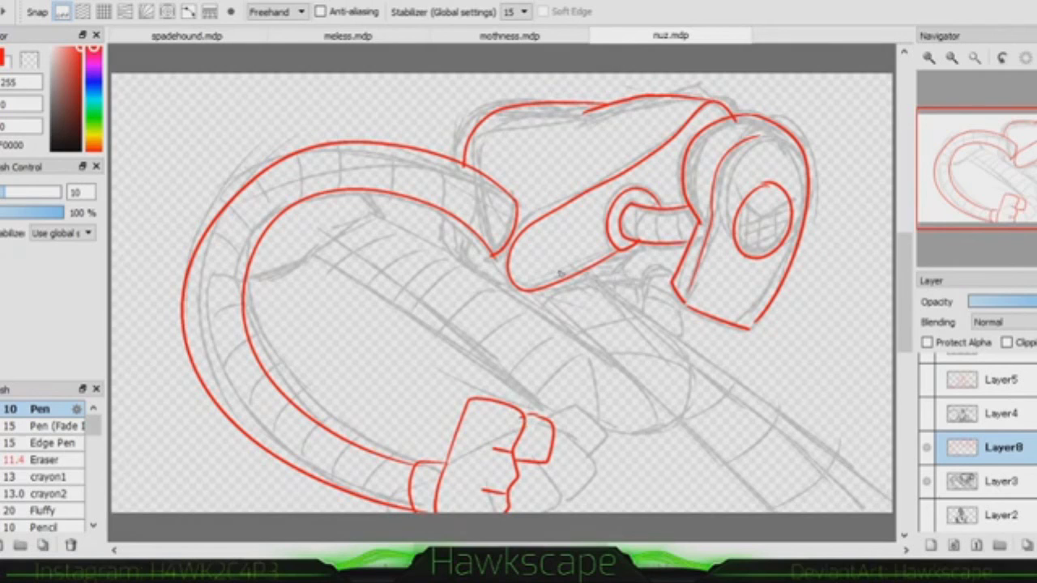